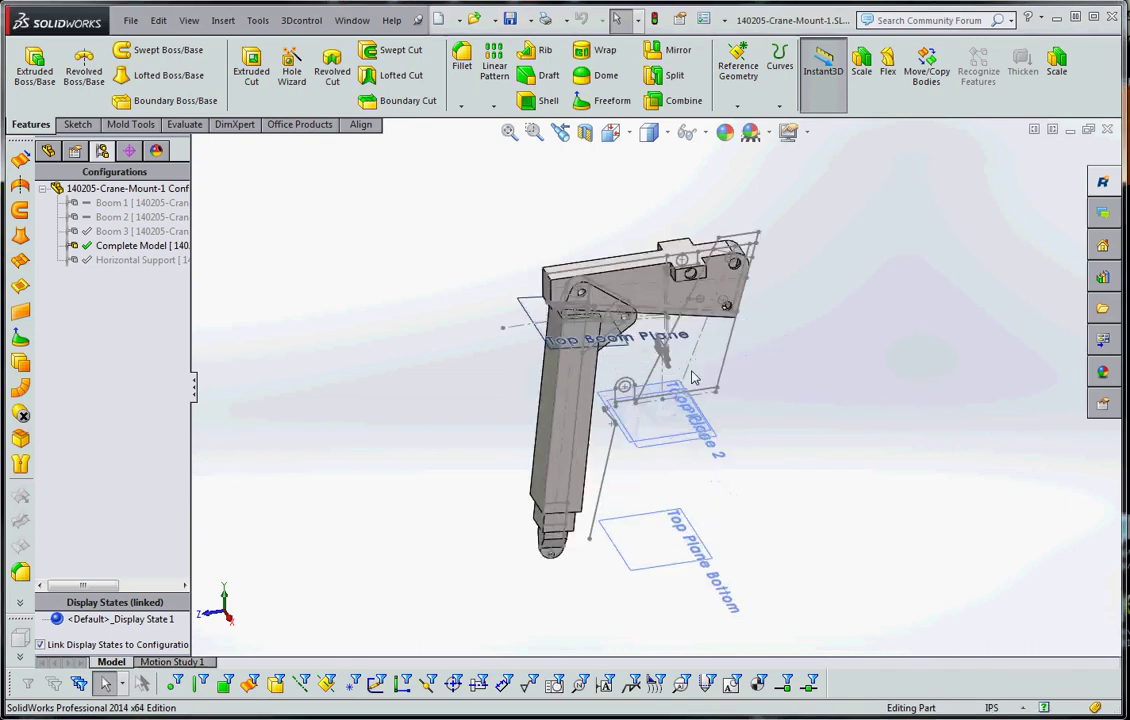
Examine which geometry belongs to the Hook Boom 1, Boom 2, Boom 3 and Boom Horizontal Items folders of the crane mount
{"action": "scroll", "coordinate": [693, 378], "scroll_direction": "down", "scroll_amount": 2}
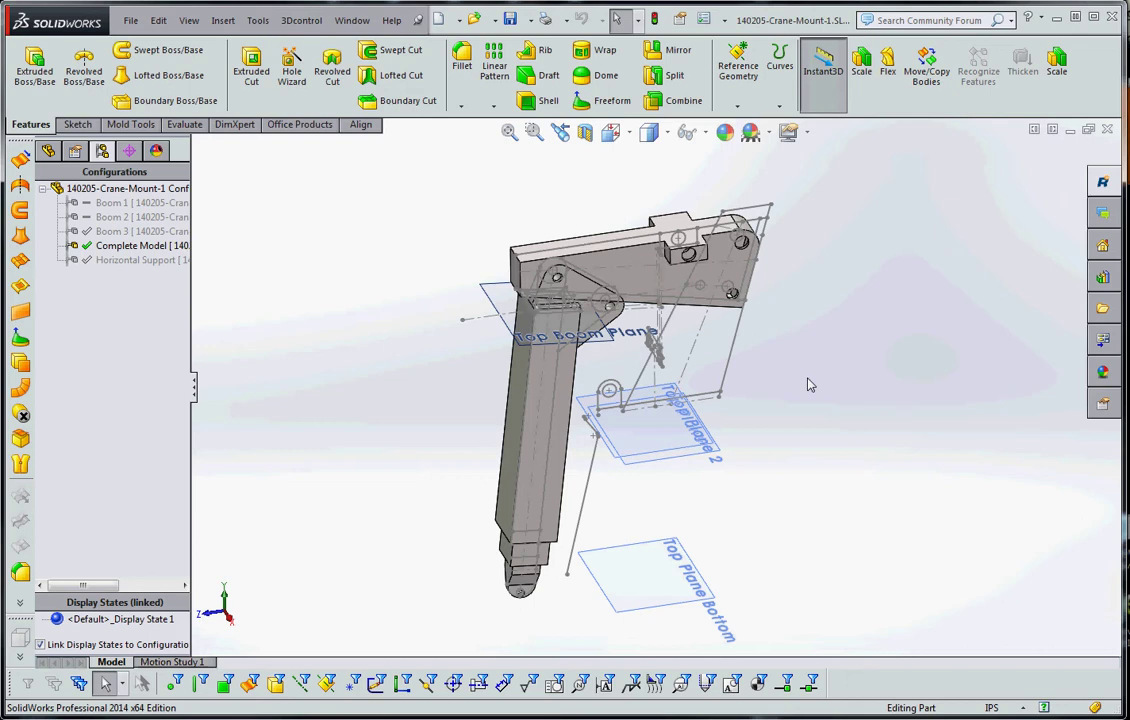
{"action": "left_click", "coordinate": [48, 150]}
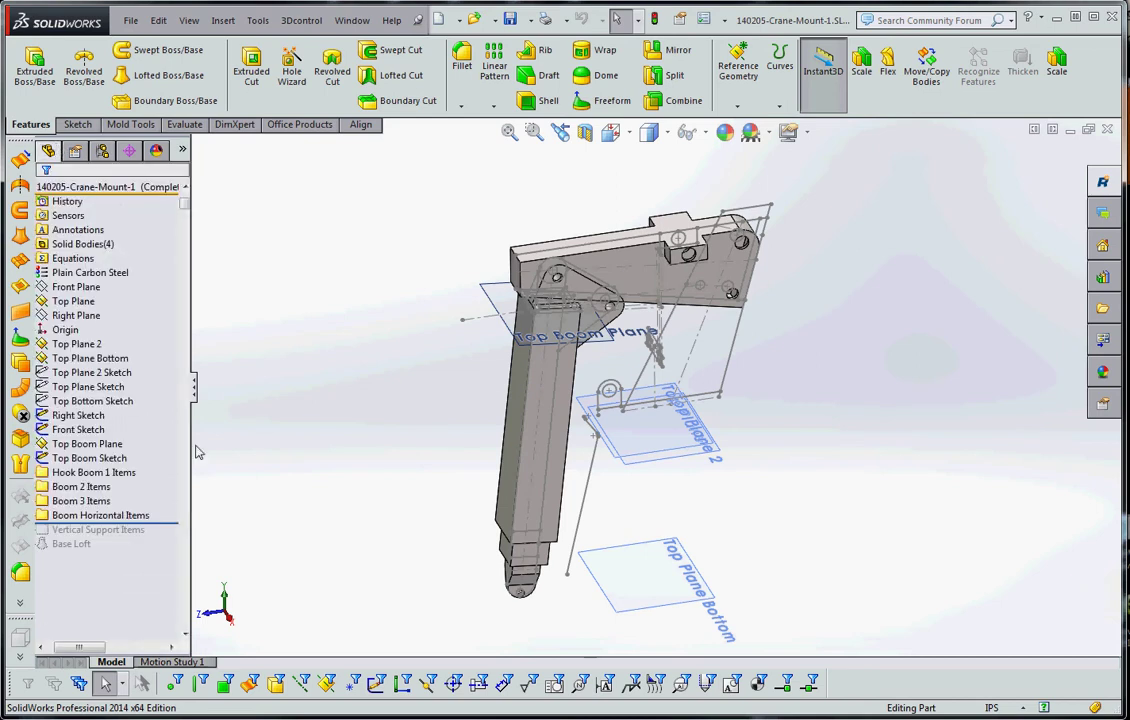
{"action": "left_click", "coordinate": [87, 473]}
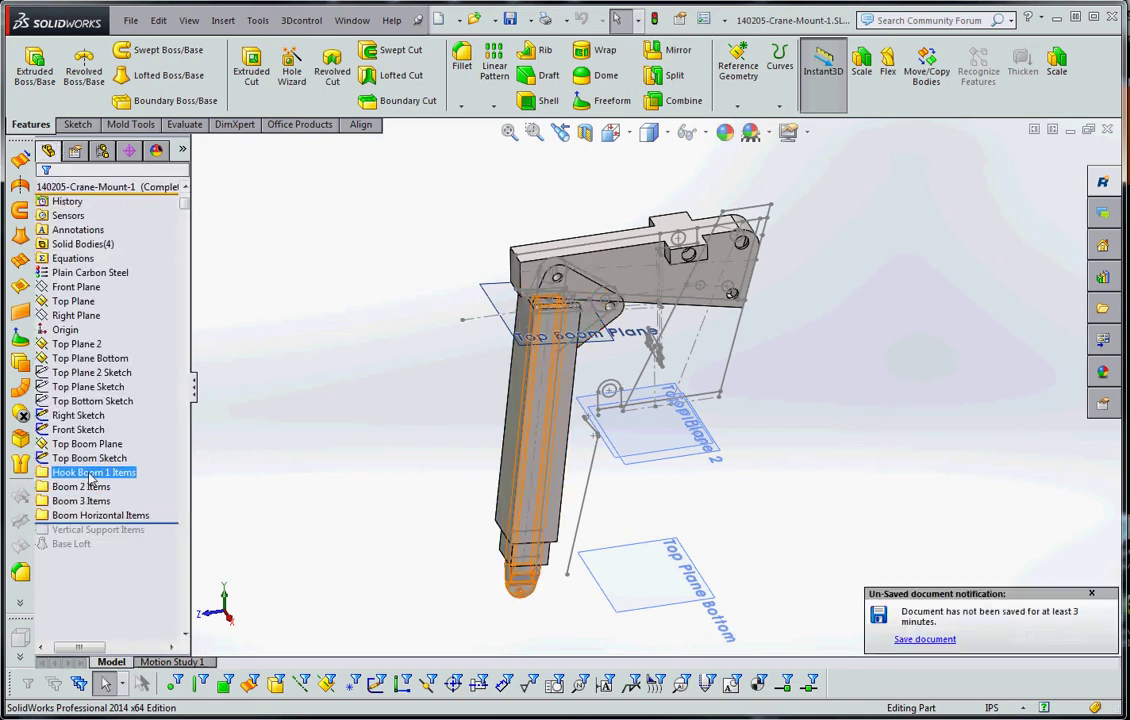
{"action": "left_click", "coordinate": [88, 488]}
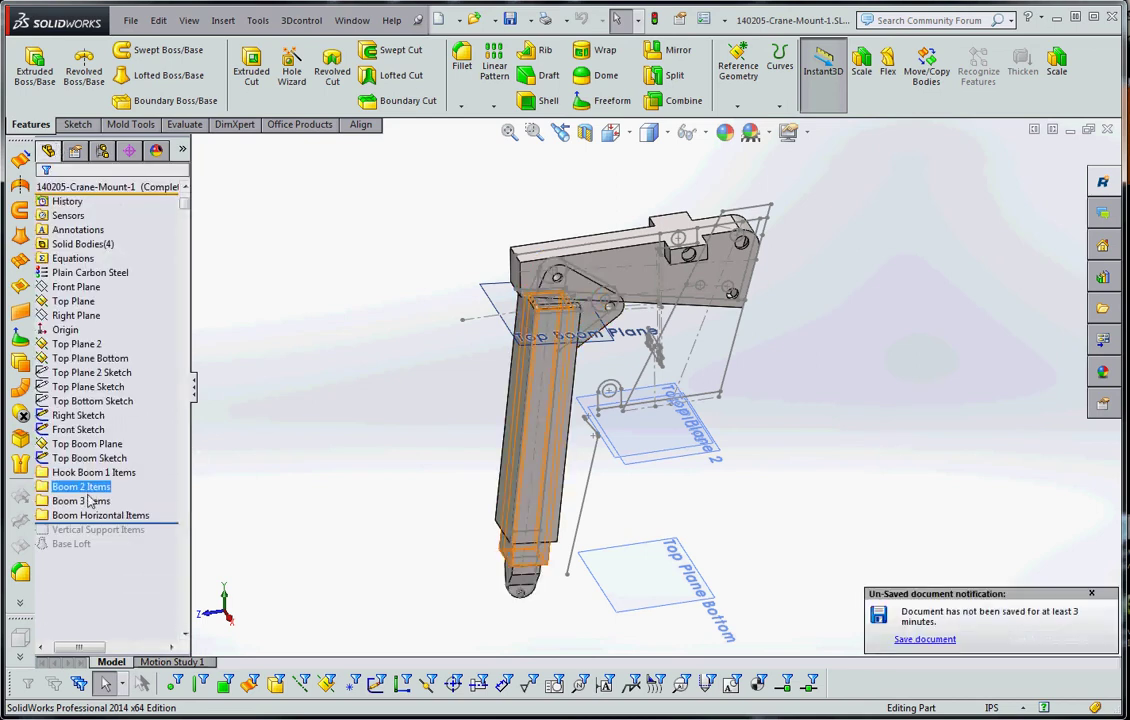
{"action": "left_click", "coordinate": [88, 501]}
{"action": "left_click", "coordinate": [95, 515]}
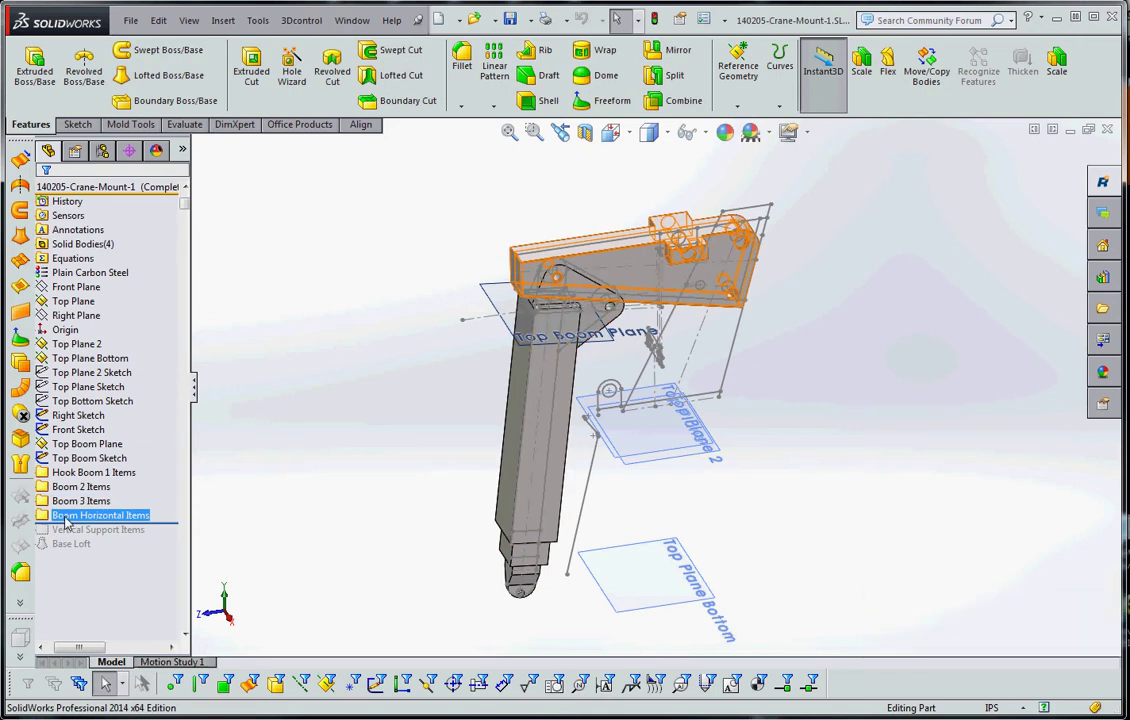
{"action": "left_click", "coordinate": [405, 463]}
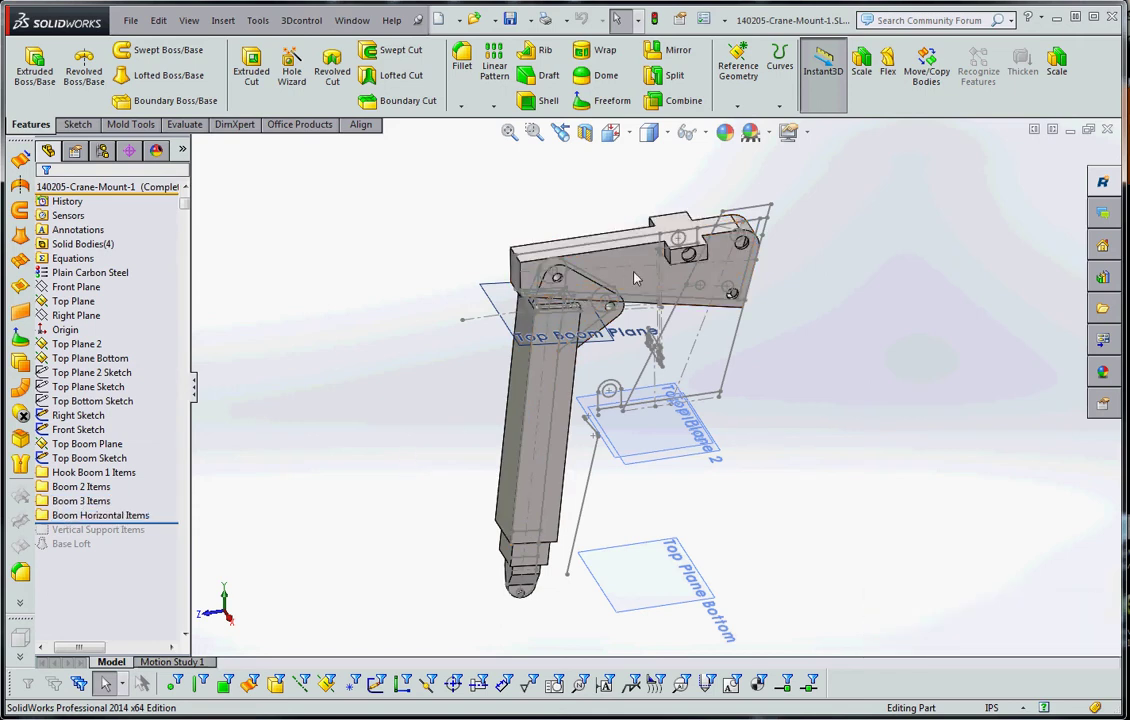
{"action": "left_click", "coordinate": [125, 273]}
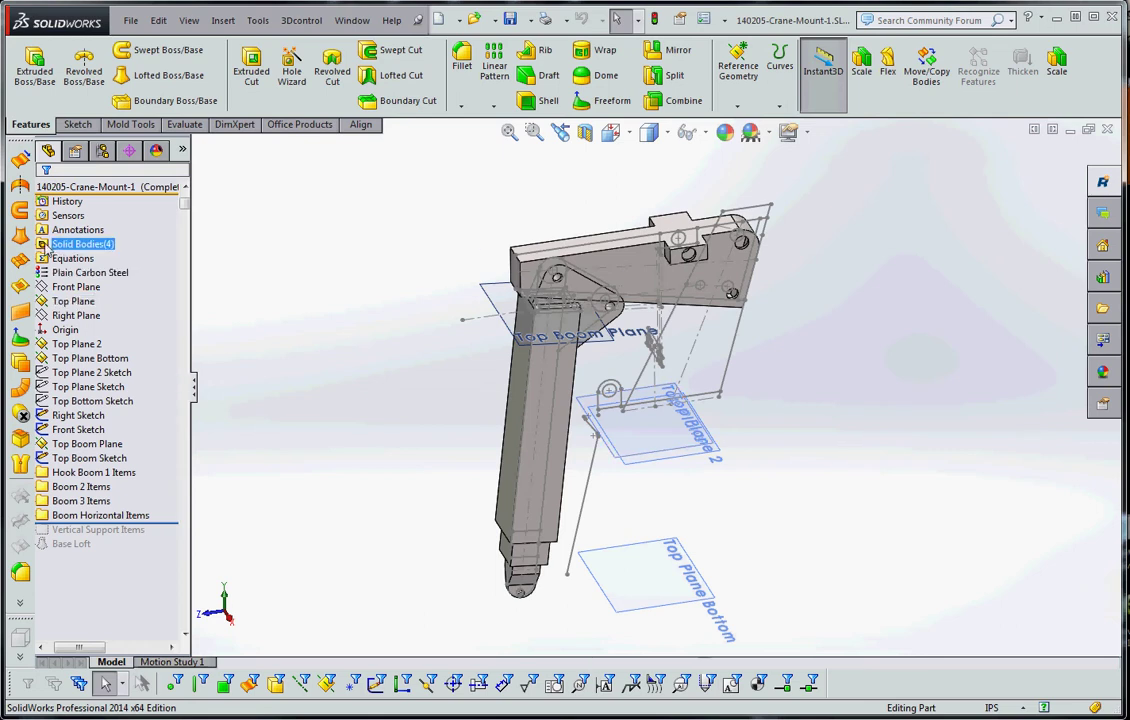
{"action": "left_click", "coordinate": [210, 297]}
Expand the part's solid bodies and rename the Cut-Extrude3 body as Boom 3 Body
{"action": "left_click", "coordinate": [80, 244]}
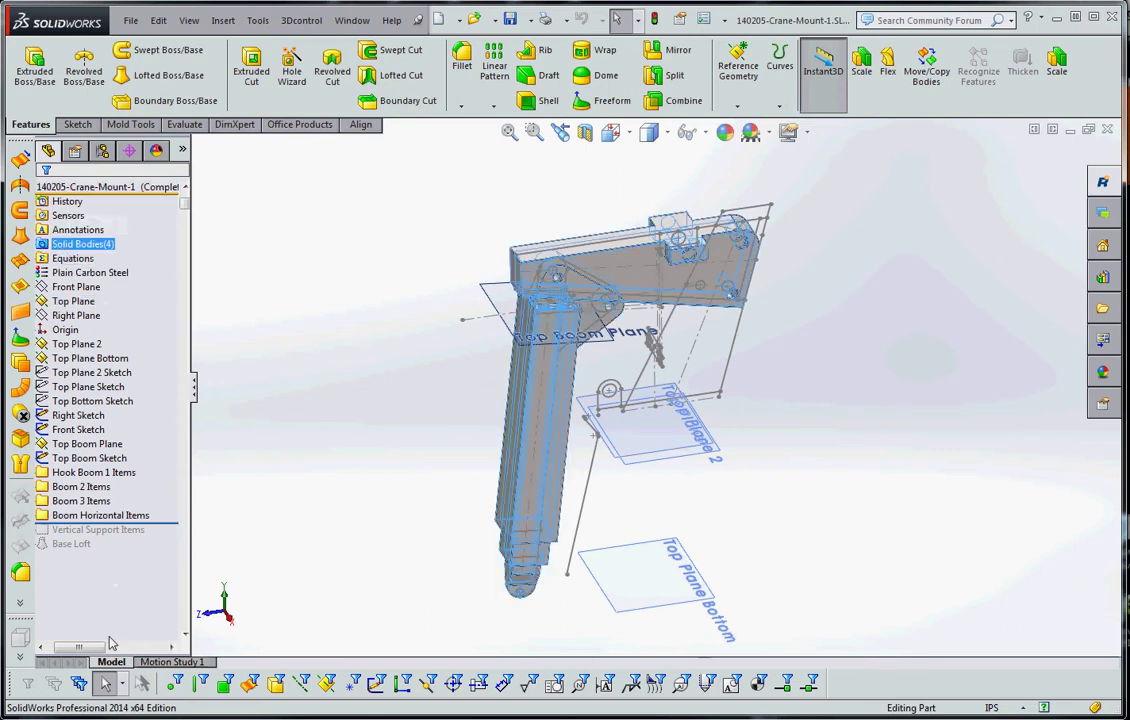
{"action": "left_click_drag", "start_coordinate": [96, 652], "coordinate": [80, 650]}
{"action": "left_click", "coordinate": [43, 244]}
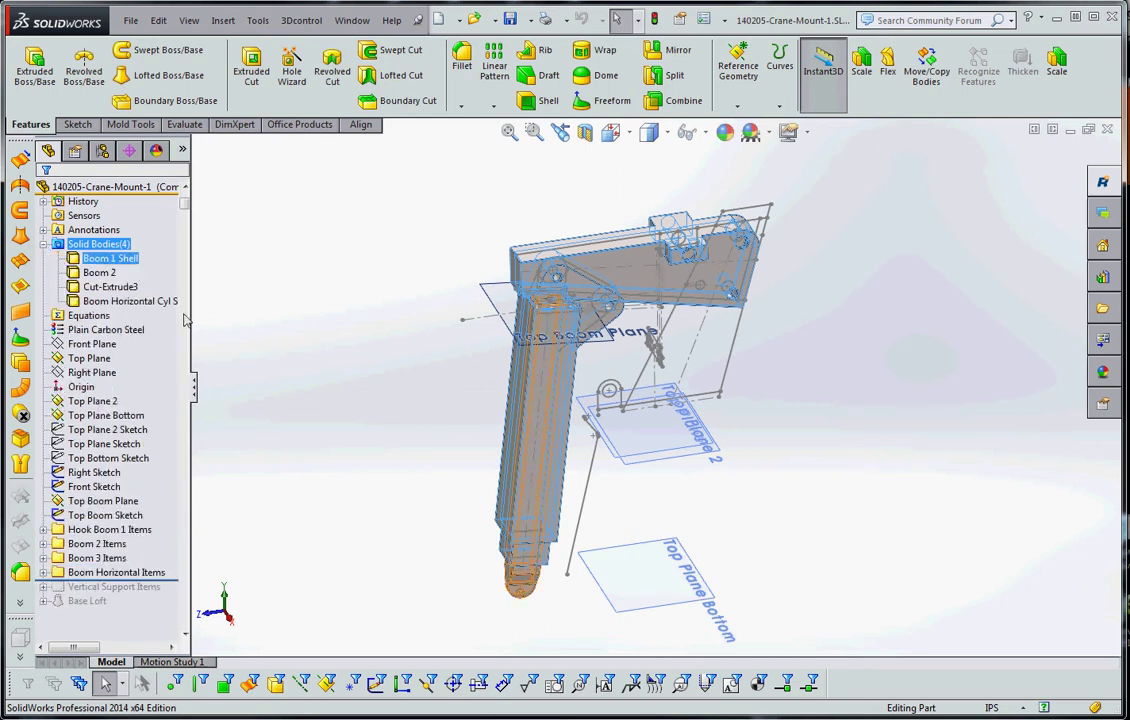
{"action": "left_click", "coordinate": [96, 288]}
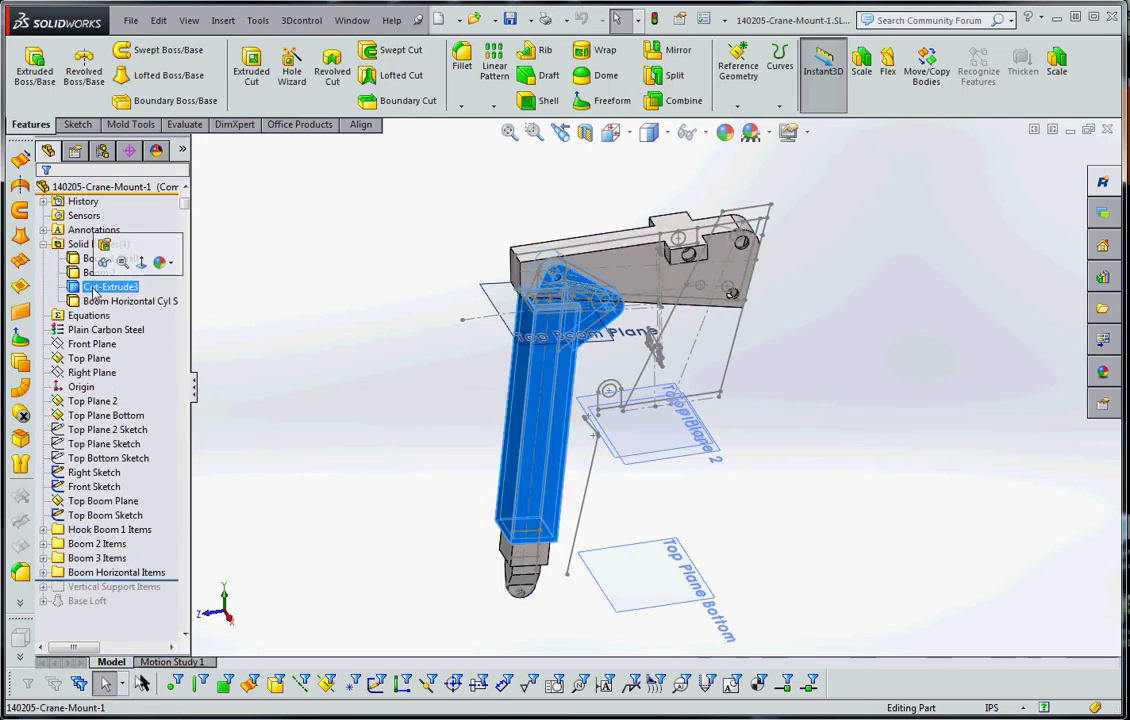
{"action": "left_click", "coordinate": [96, 287]}
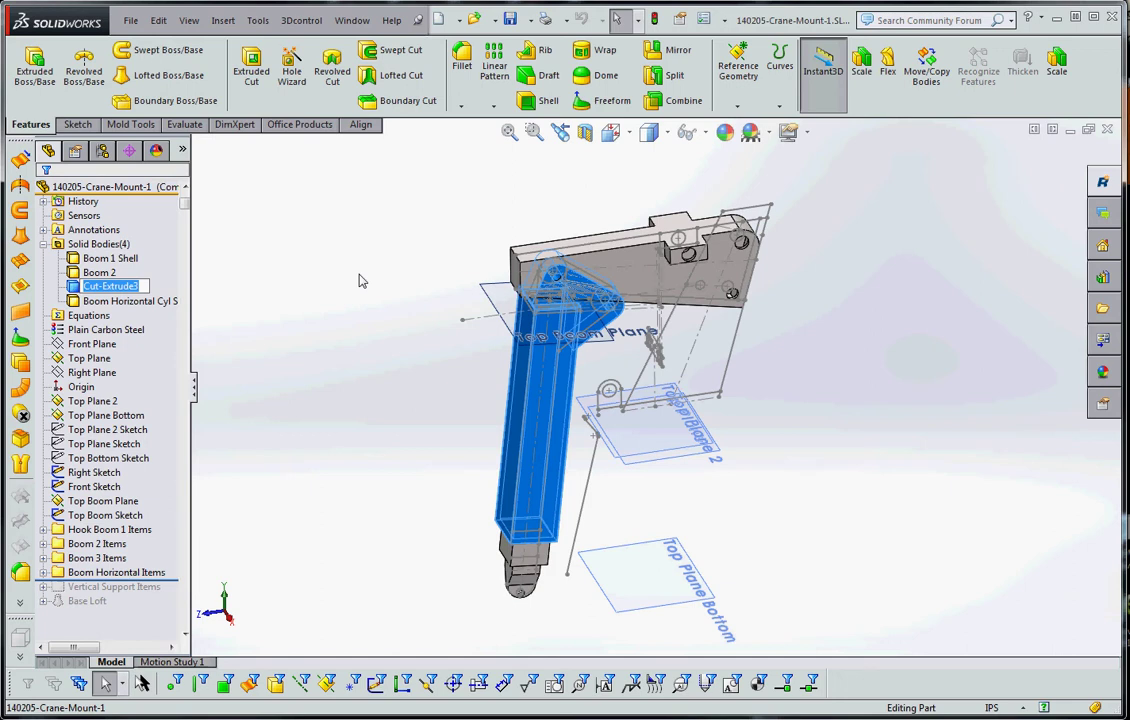
{"action": "type", "text": "Boom"}
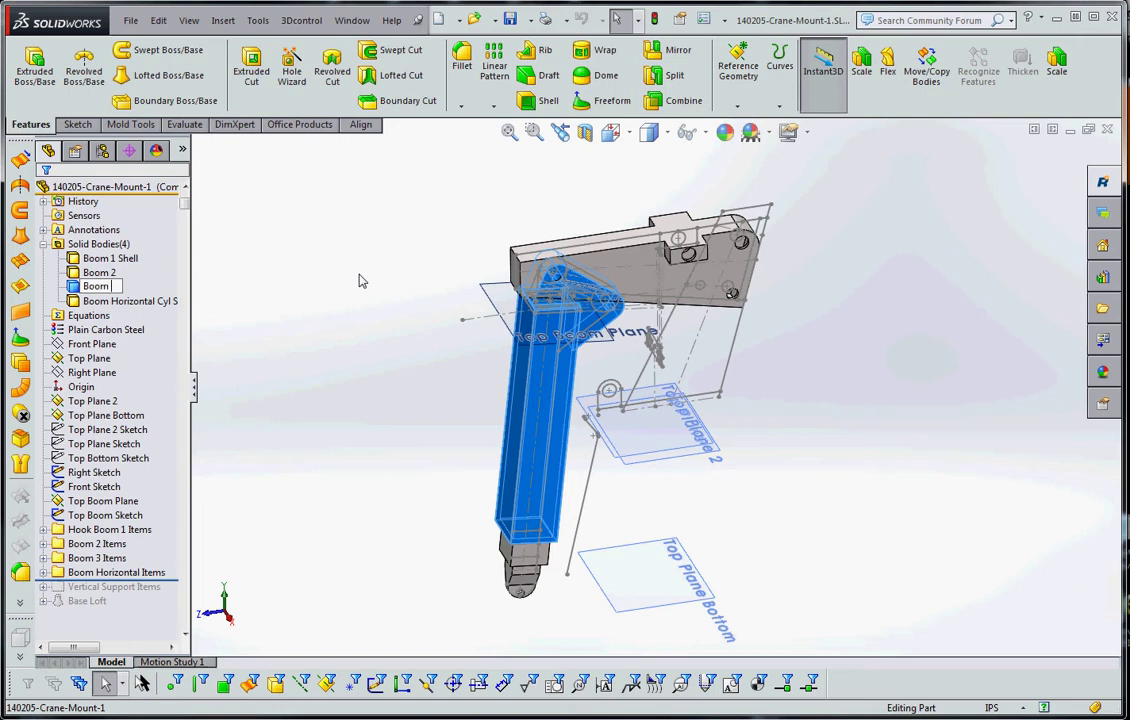
{"action": "type", "text": " 3 Body"}
{"action": "left_click", "coordinate": [280, 282]}
Rename the solid body Boom 2 as Boom 2 Body
{"action": "left_click", "coordinate": [110, 274]}
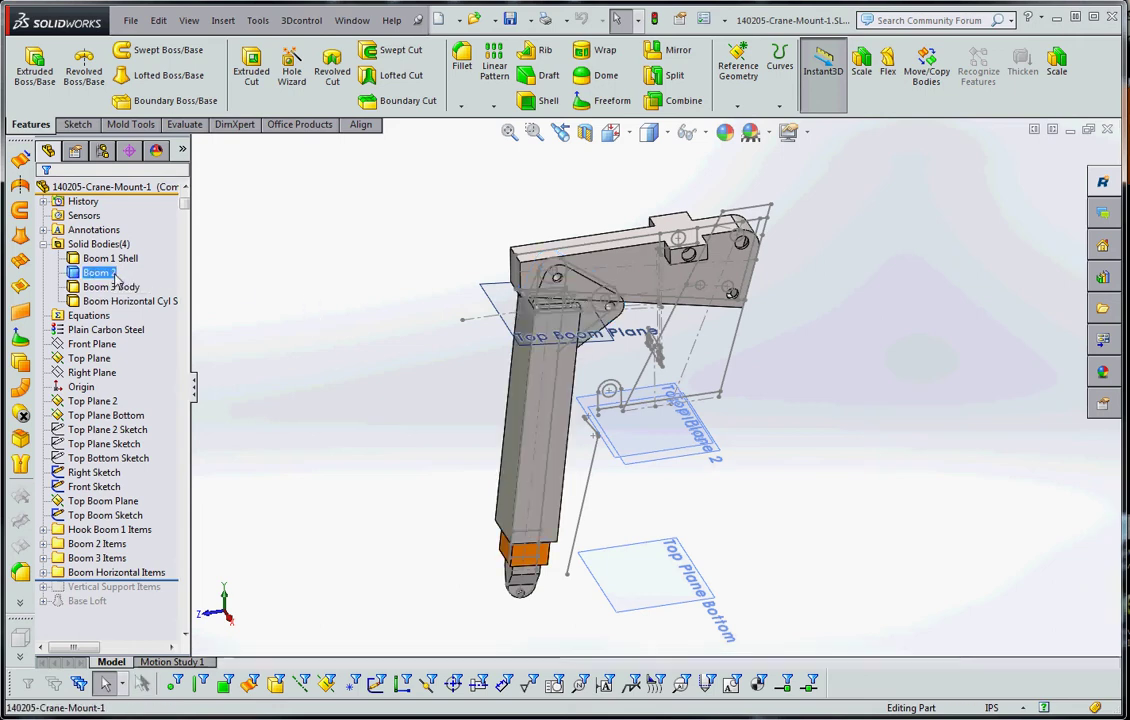
{"action": "left_click", "coordinate": [117, 277]}
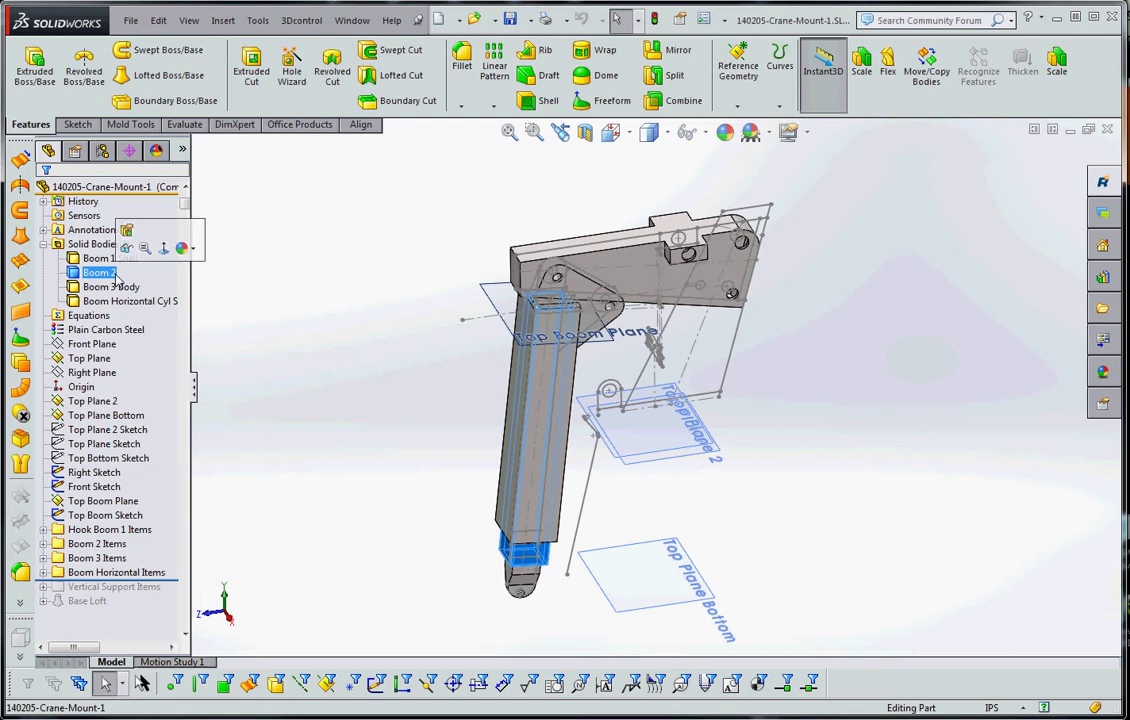
{"action": "left_click", "coordinate": [120, 273]}
{"action": "type", "text": "B"}
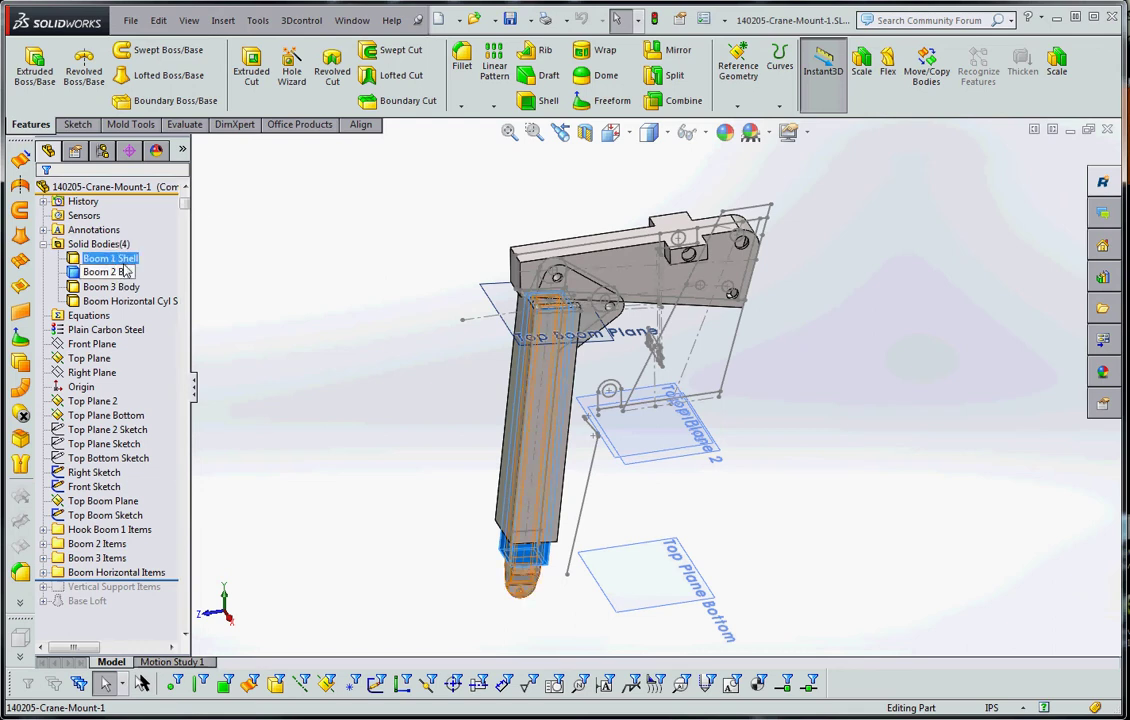
{"action": "type", "text": "ody"}
{"action": "left_click", "coordinate": [272, 308]}
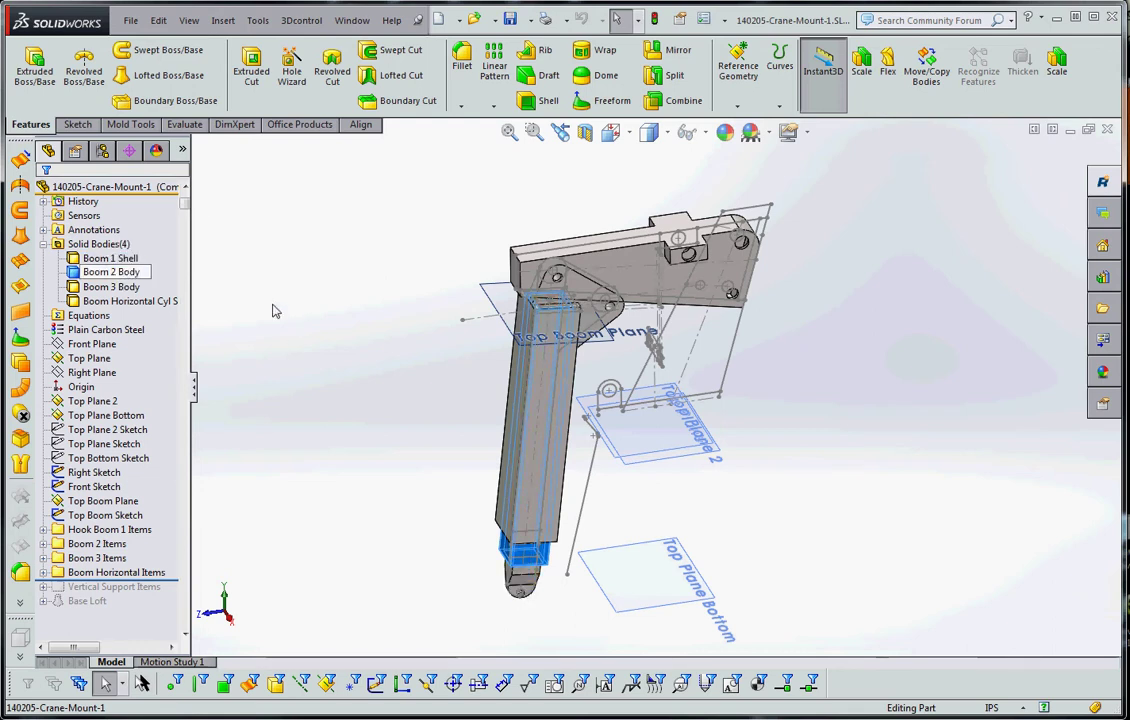
Rename the solid body Boom 1 Shell as Boom 1 Body
{"action": "left_click", "coordinate": [134, 259]}
{"action": "left_click", "coordinate": [134, 259]}
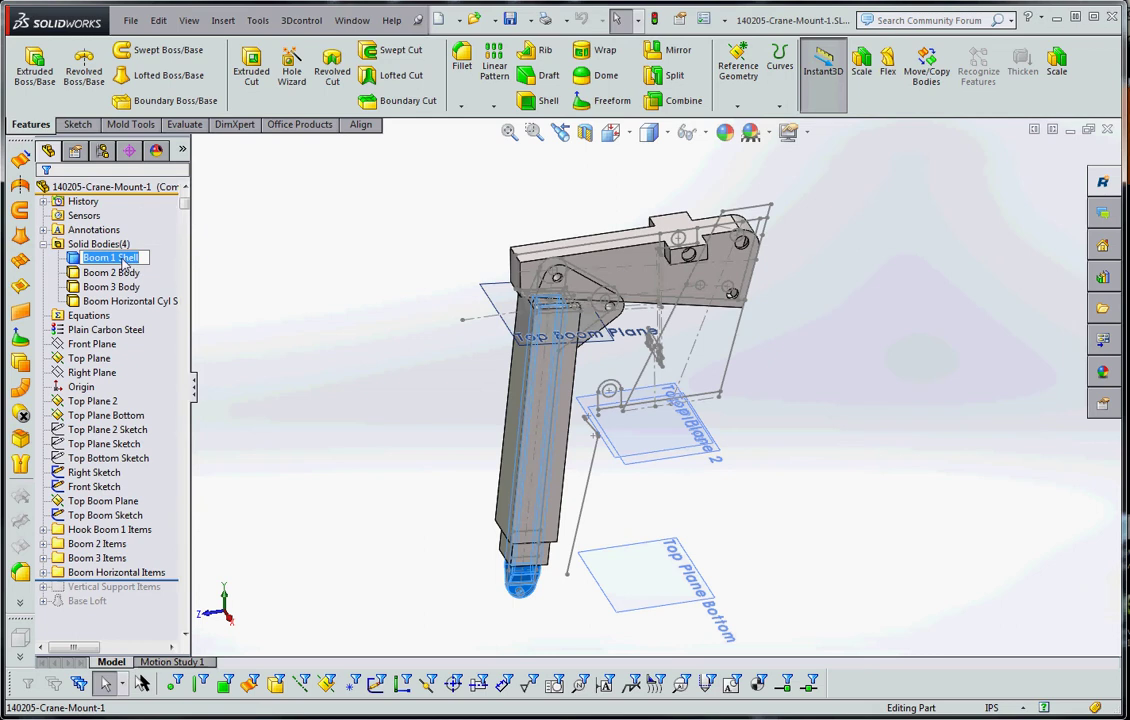
{"action": "double_click", "coordinate": [122, 260]}
{"action": "type", "text": "Bo"}
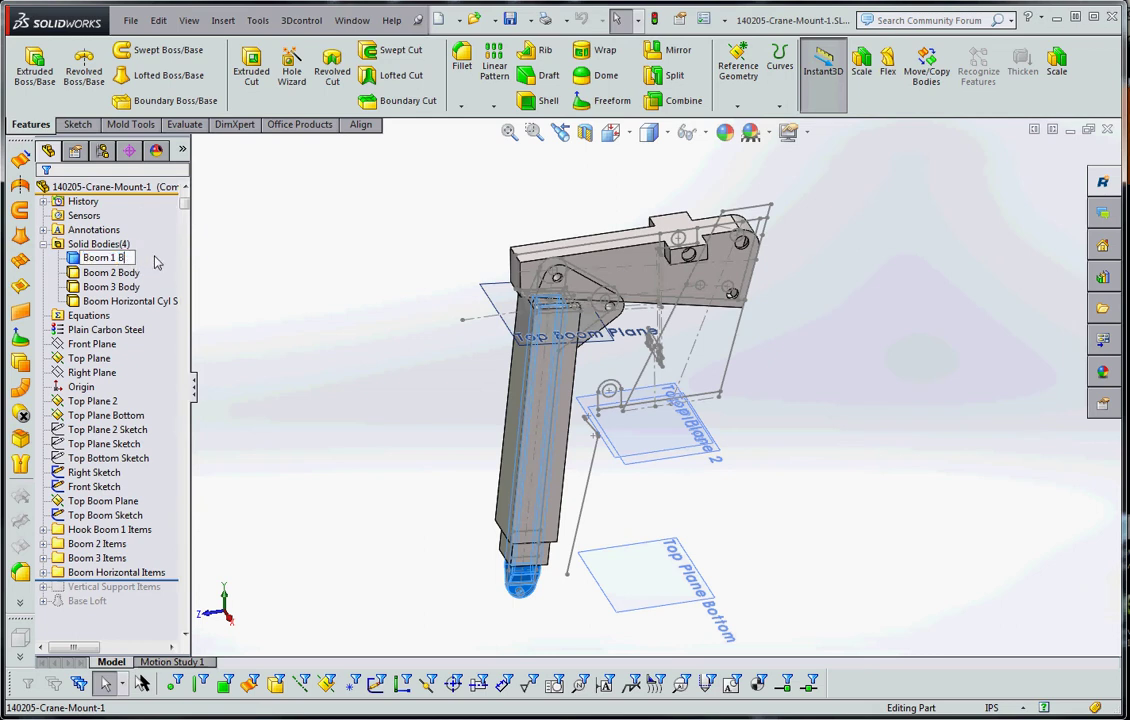
{"action": "type", "text": "dy"}
{"action": "left_click", "coordinate": [247, 256]}
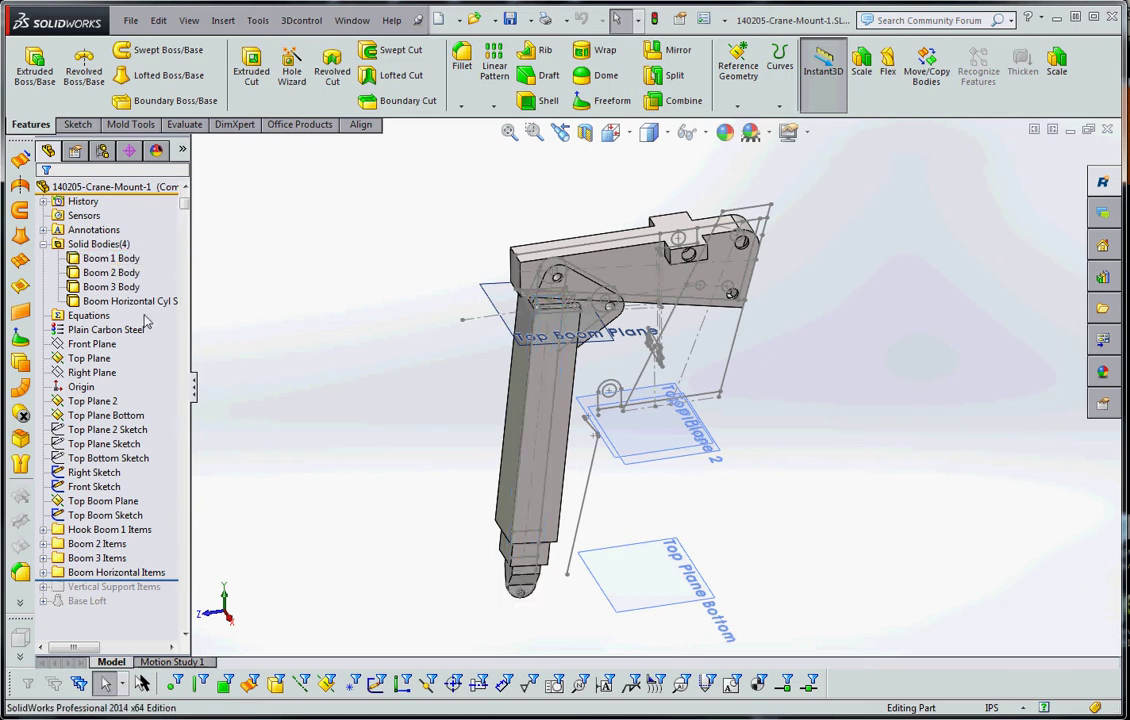
Rename the solid body Boom Horizontal Cyl Support Holes as Horizontal Body
{"action": "left_click", "coordinate": [130, 302]}
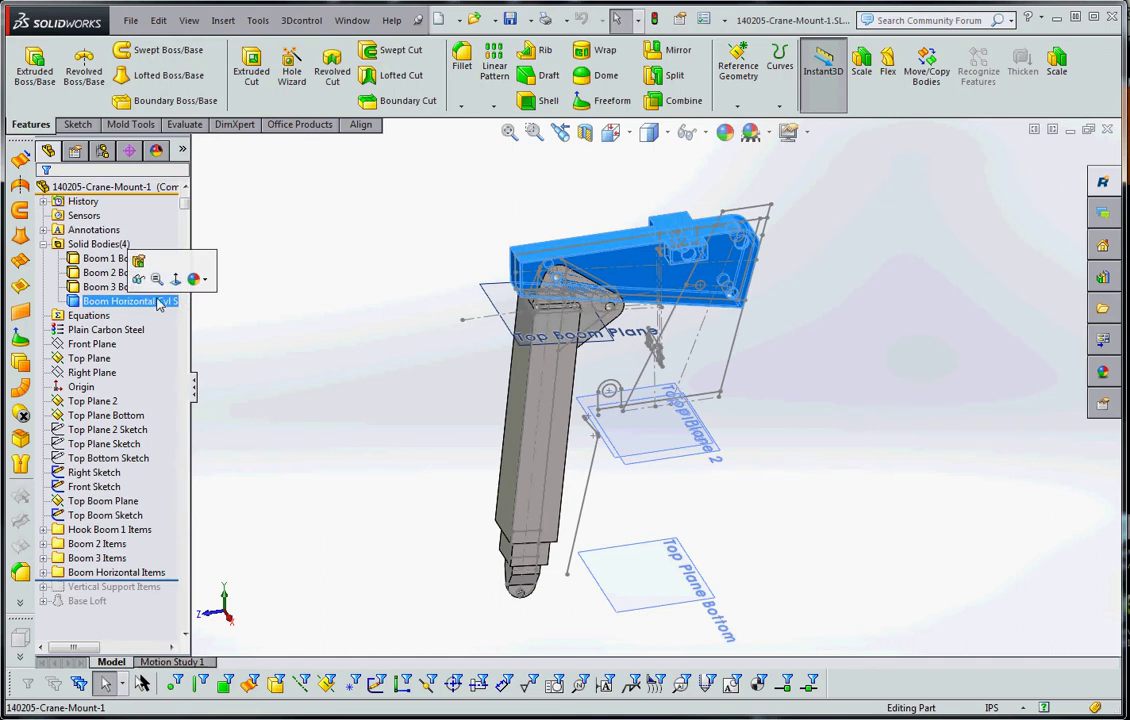
{"action": "left_click", "coordinate": [125, 301]}
{"action": "left_click", "coordinate": [104, 302]}
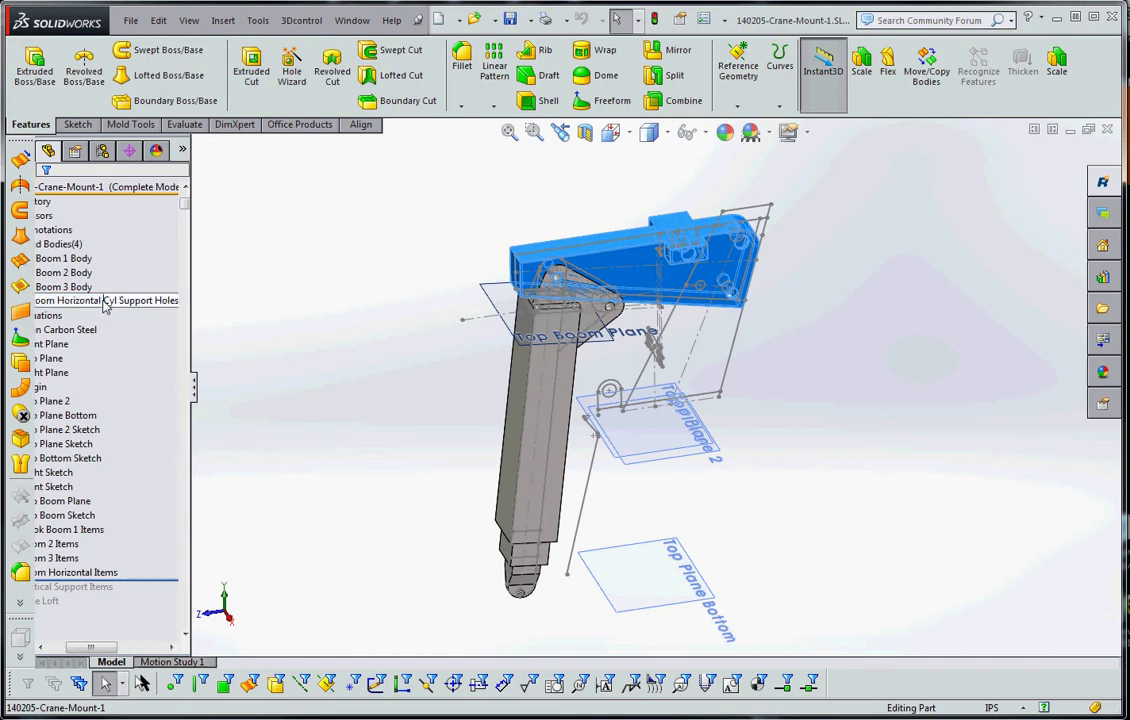
{"action": "left_click", "coordinate": [57, 301]}
{"action": "key", "text": "BackSpace"}
{"action": "key", "text": "BackSpace"}
{"action": "key", "text": "BackSpace"}
{"action": "key", "text": "BackSpace"}
{"action": "key", "text": "BackSpace"}
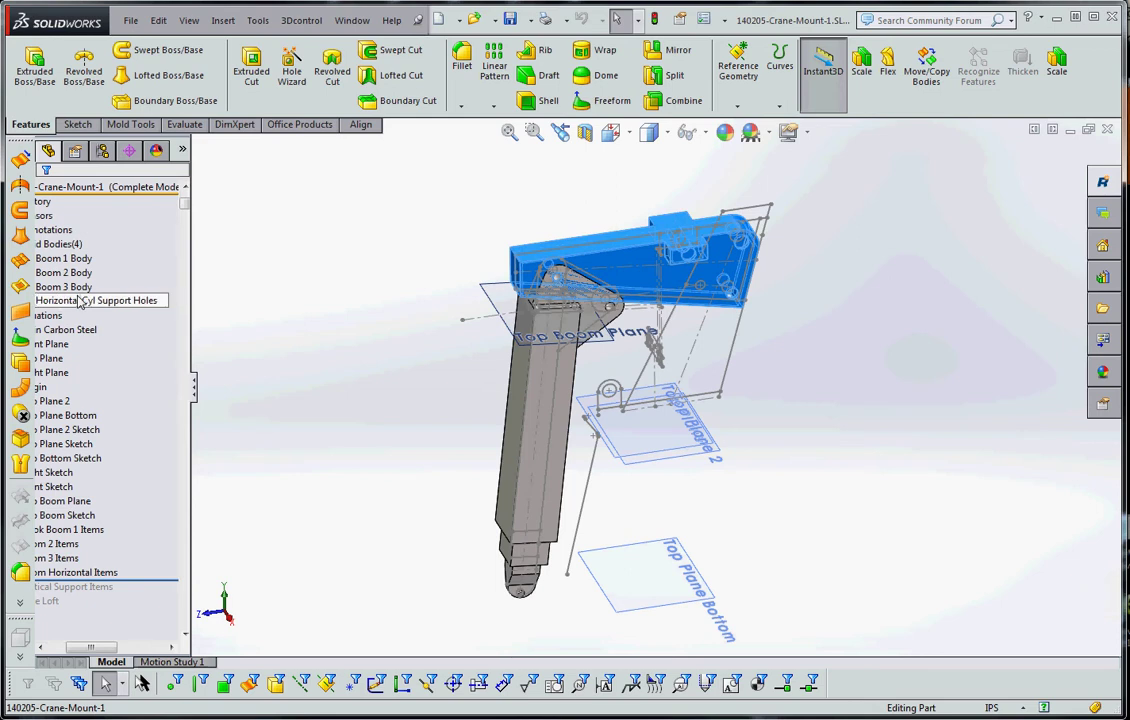
{"action": "left_click", "coordinate": [80, 301]}
{"action": "key", "text": "Delete"}
{"action": "key", "text": "Delete"}
{"action": "key", "text": "Delete"}
{"action": "key", "text": "Delete"}
{"action": "key", "text": "Delete"}
{"action": "key", "text": "Delete"}
{"action": "key", "text": "Delete"}
{"action": "key", "text": "Delete"}
{"action": "key", "text": "Delete"}
{"action": "key", "text": "Delete"}
{"action": "key", "text": "Delete"}
{"action": "key", "text": "Delete"}
{"action": "key", "text": "Delete"}
{"action": "key", "text": "Delete"}
{"action": "key", "text": "Delete"}
{"action": "key", "text": "Delete"}
{"action": "key", "text": "Delete"}
{"action": "key", "text": "Delete"}
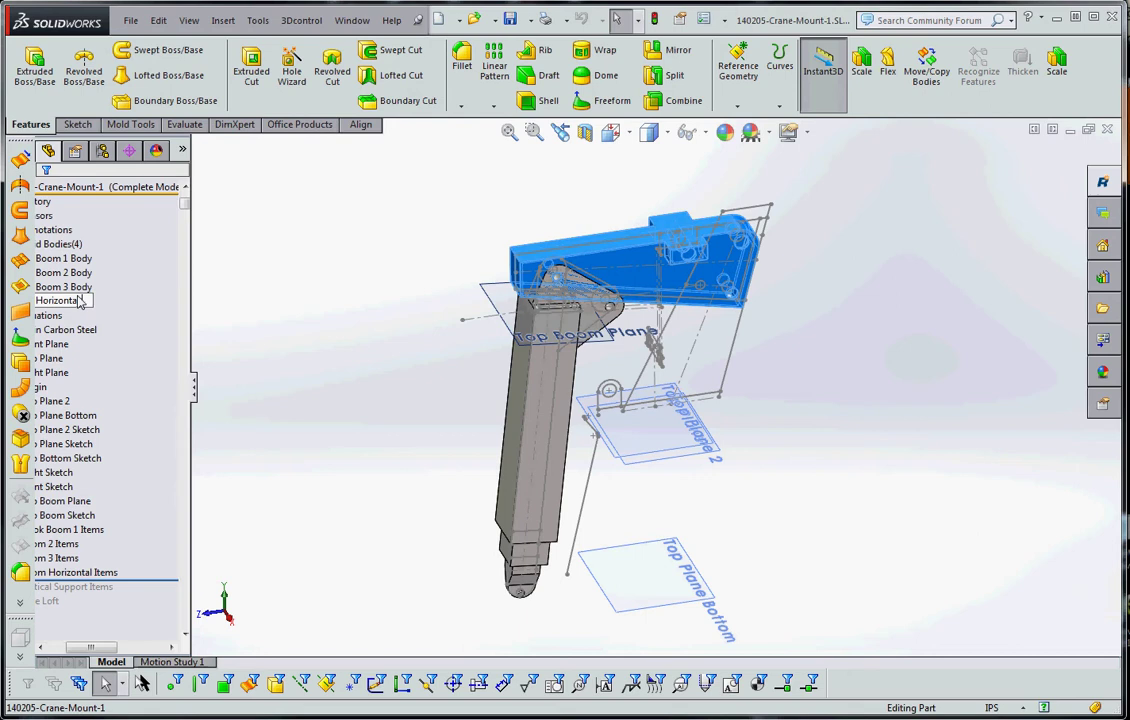
{"action": "type", "text": "Body"}
{"action": "left_click", "coordinate": [256, 384]}
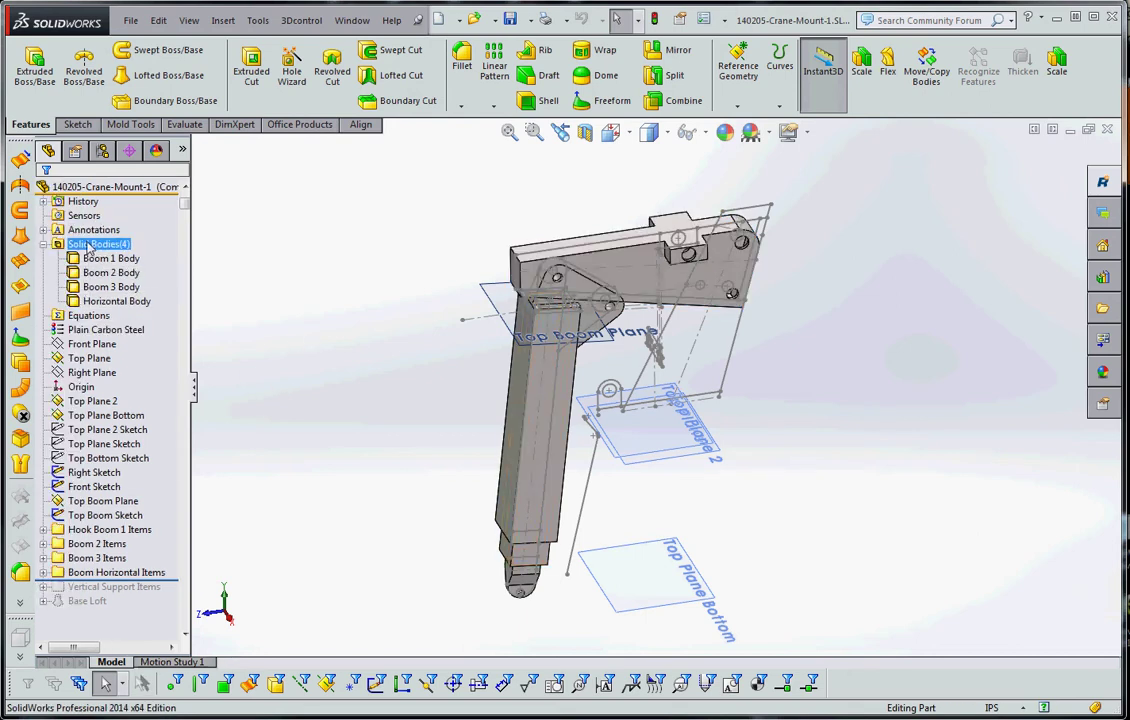
{"action": "left_click", "coordinate": [100, 272]}
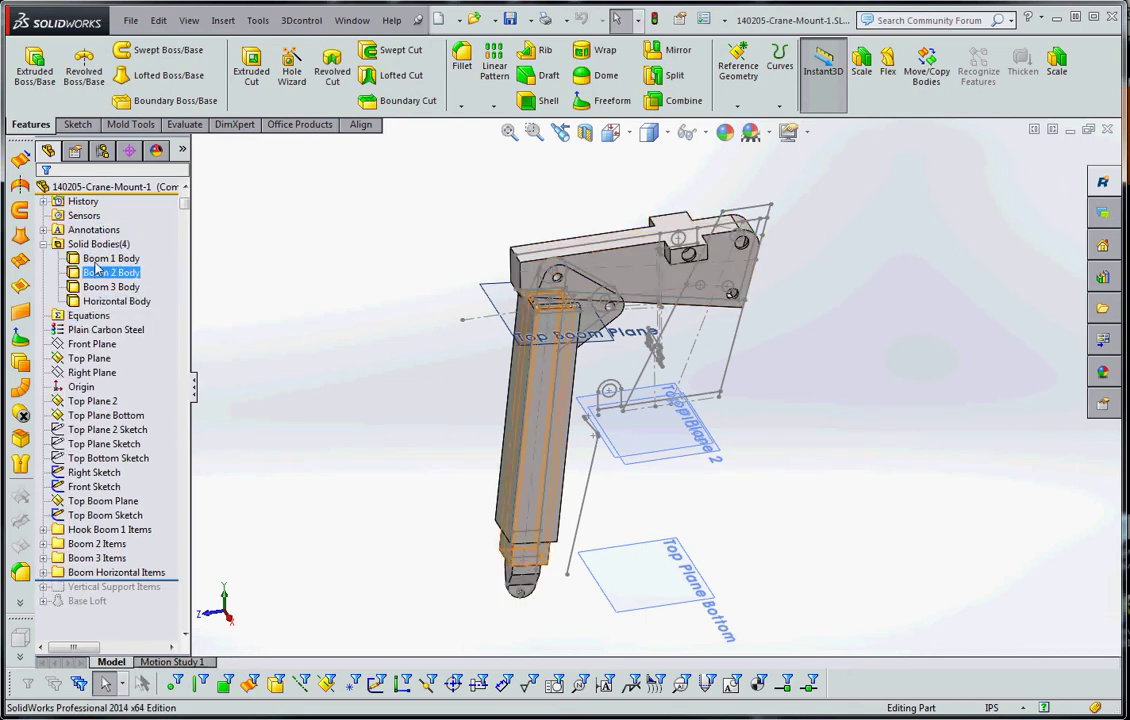
{"action": "left_click", "coordinate": [97, 261]}
{"action": "key", "text": "Escape"}
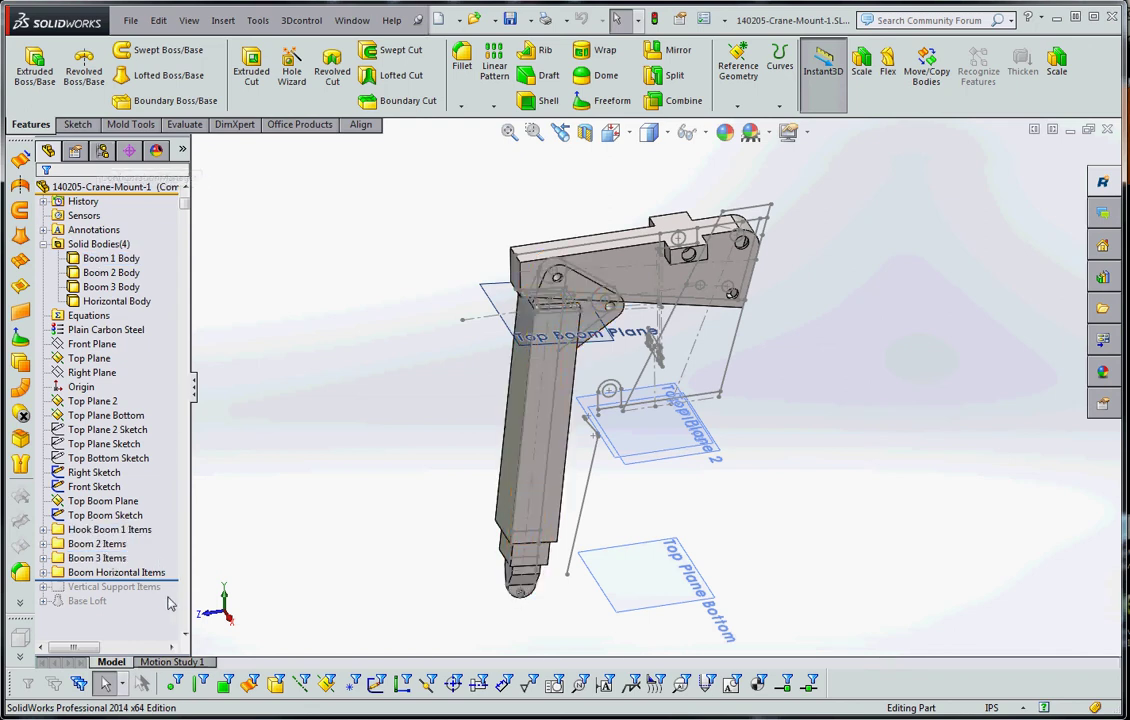
Activate the Horizontal Support configuration and add a new configuration named Vertical Support
{"action": "left_click", "coordinate": [103, 151]}
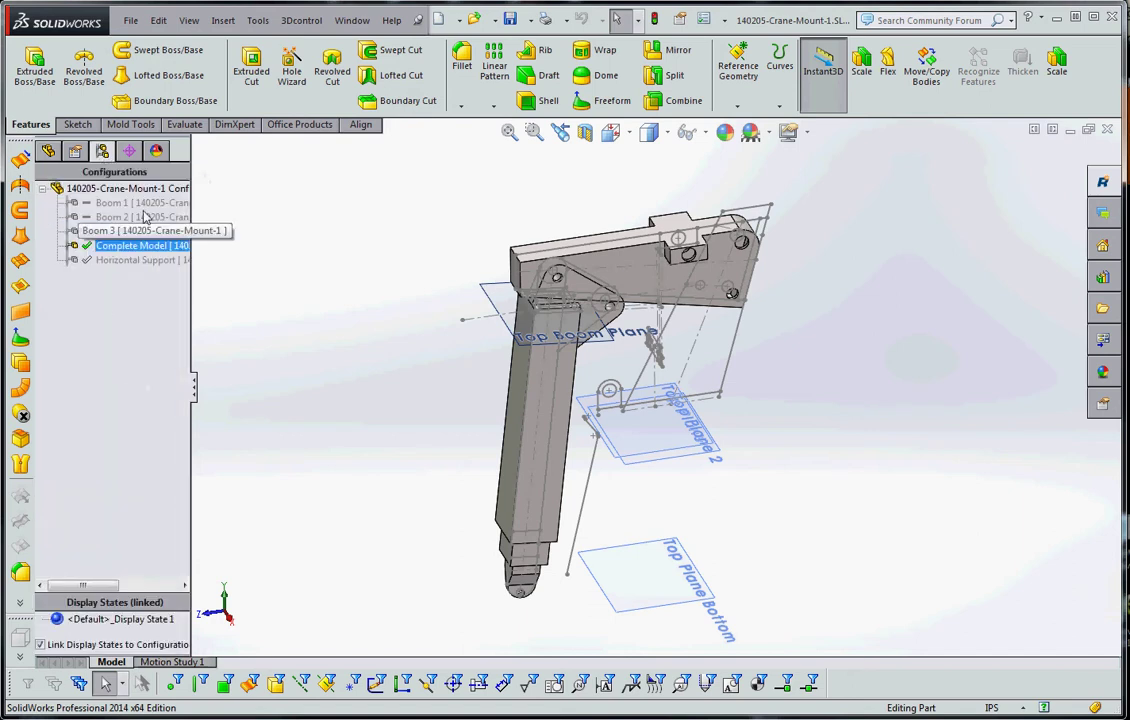
{"action": "double_click", "coordinate": [122, 262]}
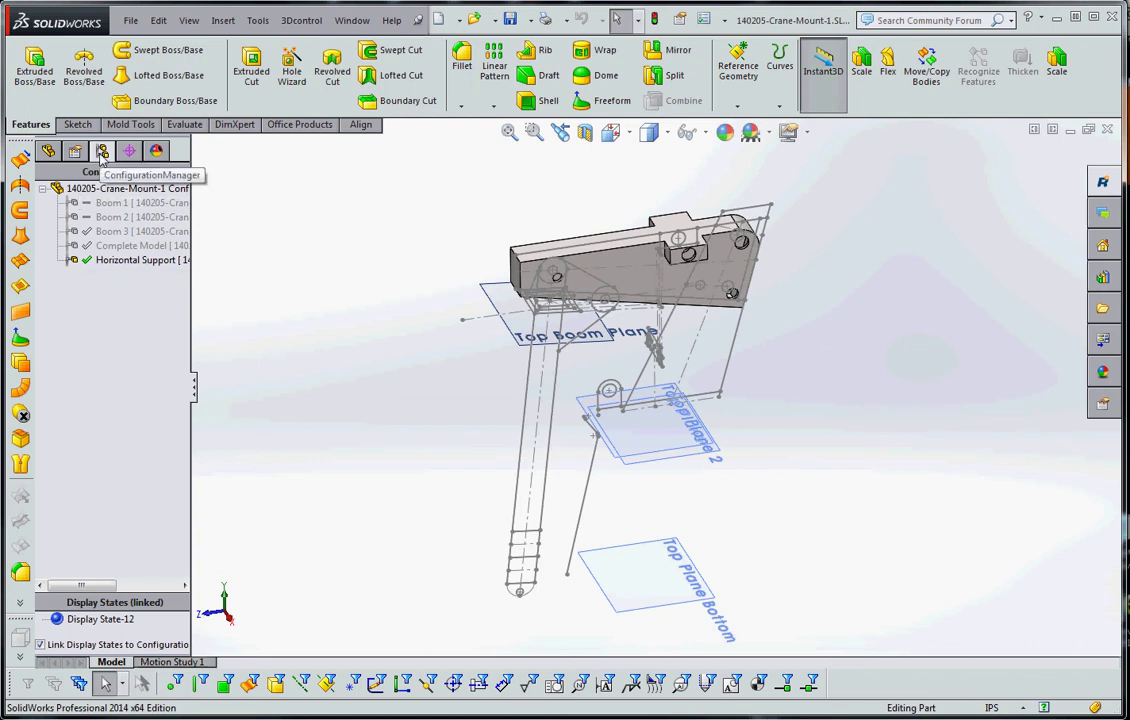
{"action": "right_click", "coordinate": [95, 190]}
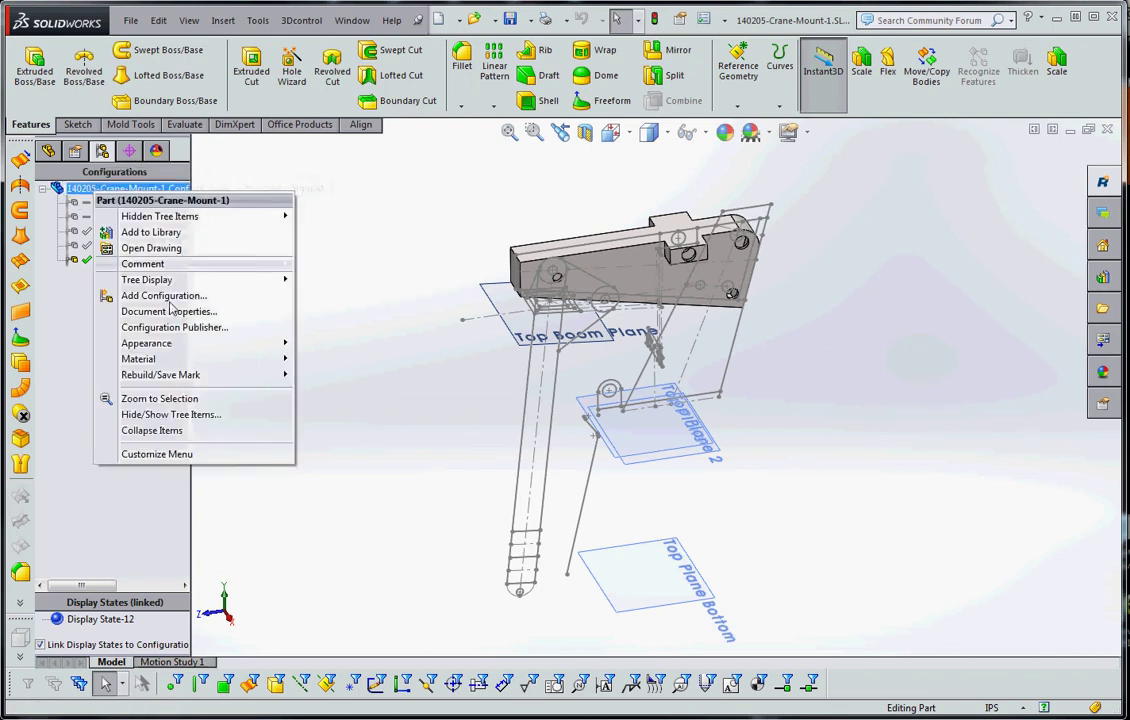
{"action": "left_click", "coordinate": [162, 296]}
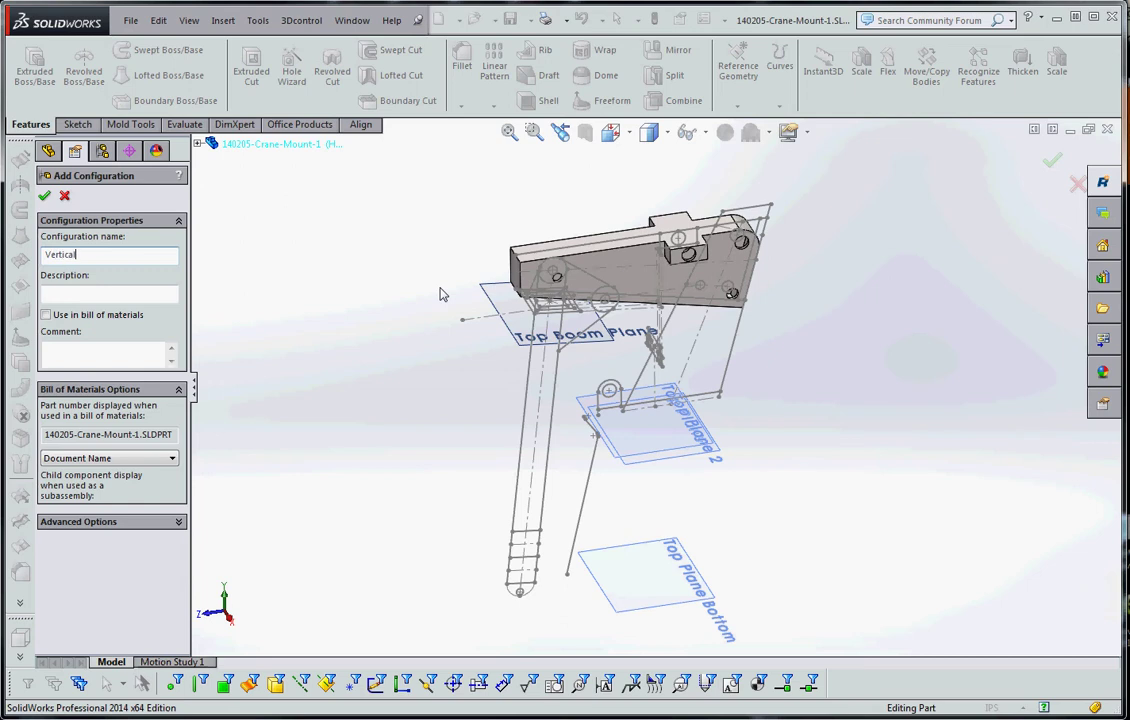
{"action": "type", "text": "Vertical Support"}
{"action": "left_click", "coordinate": [45, 196]}
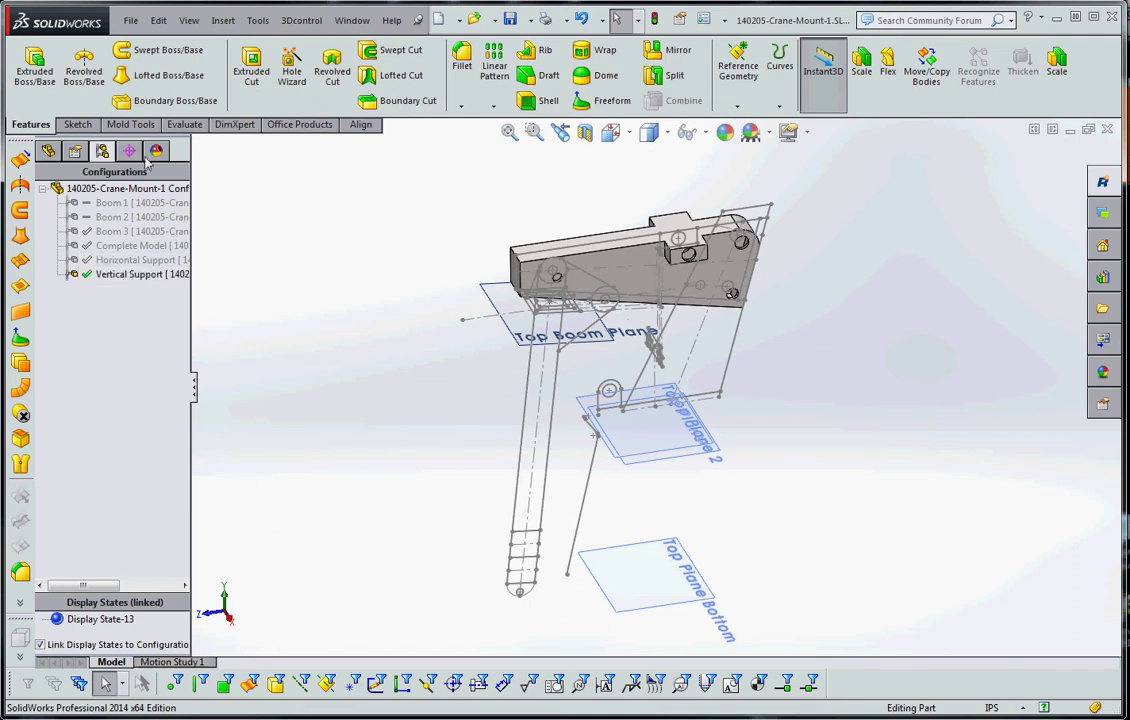
Suppress the Boom Horizontal Items folder and roll the feature history forward to just after the Vertical Support Items folder
{"action": "left_click", "coordinate": [48, 150]}
{"action": "left_click", "coordinate": [105, 500]}
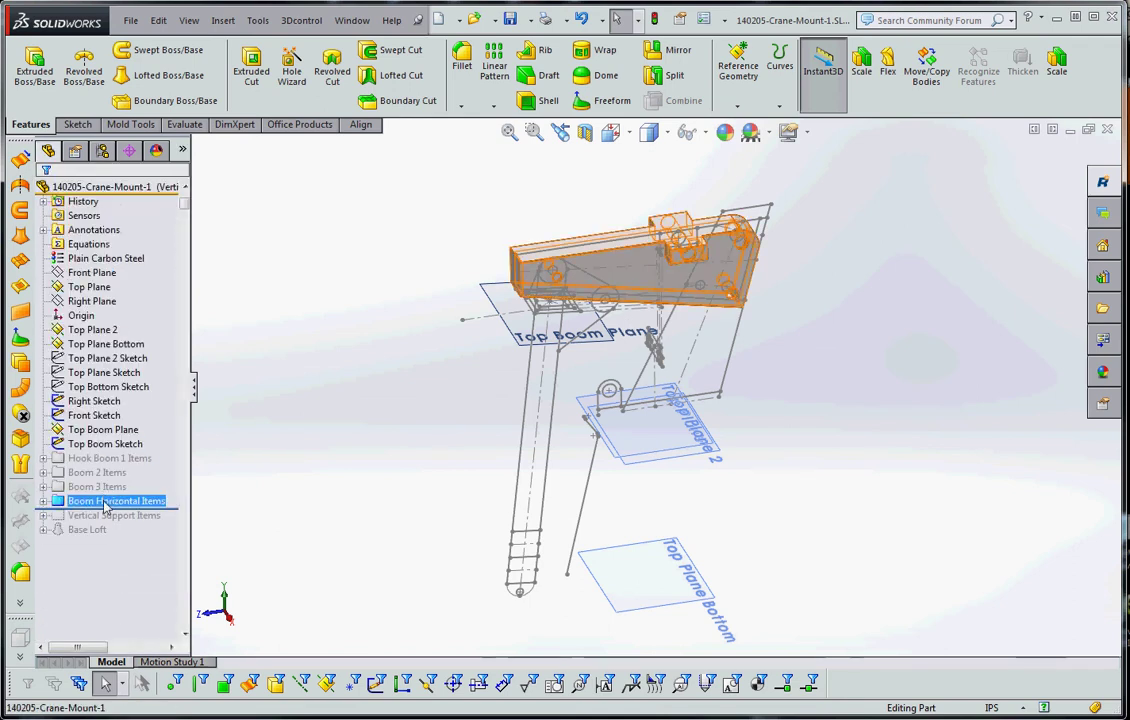
{"action": "right_click", "coordinate": [105, 500]}
{"action": "left_click", "coordinate": [133, 540]}
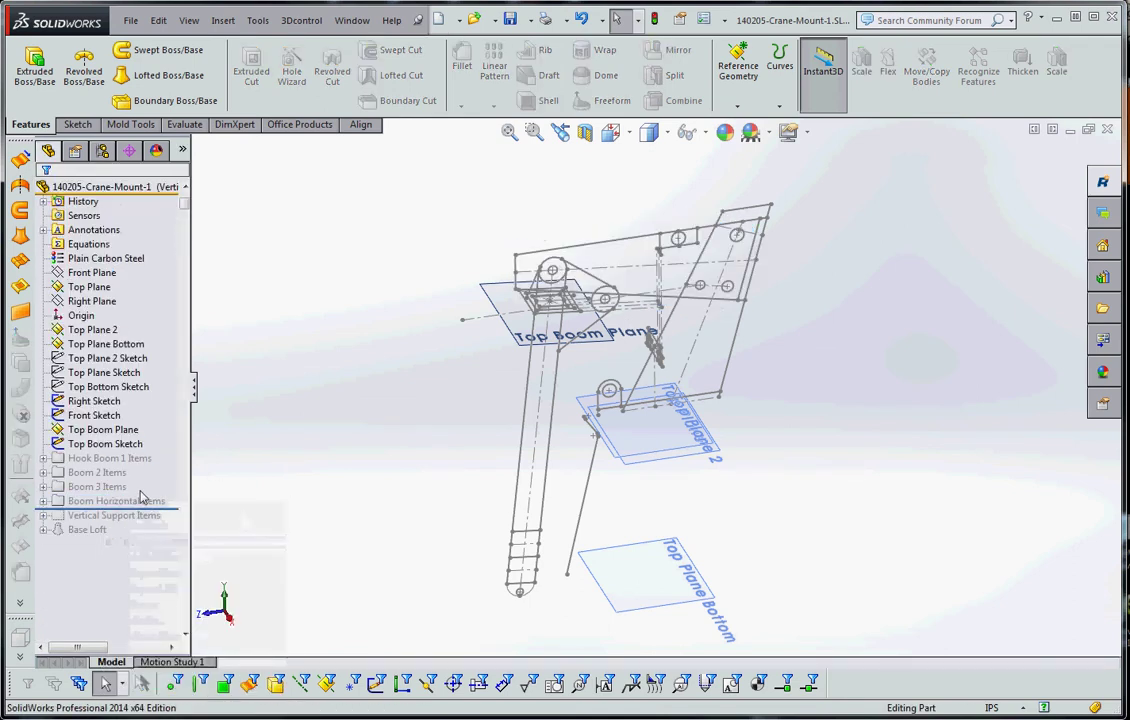
{"action": "left_click", "coordinate": [85, 487]}
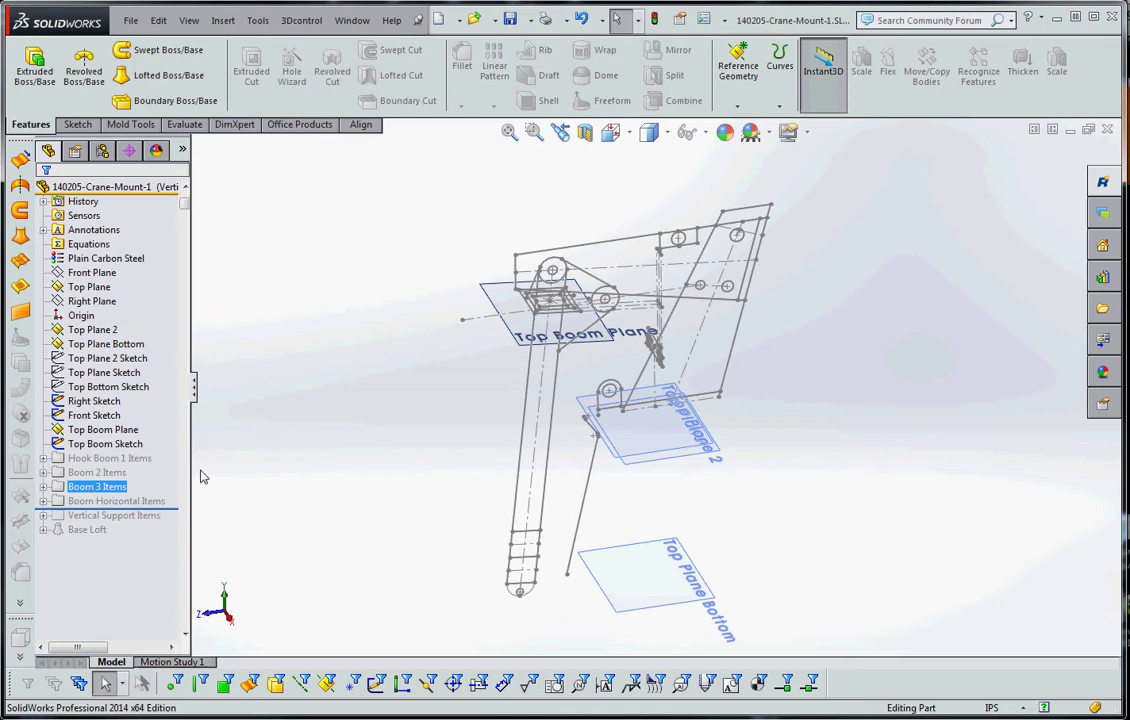
{"action": "left_click_drag", "start_coordinate": [160, 509], "coordinate": [176, 524]}
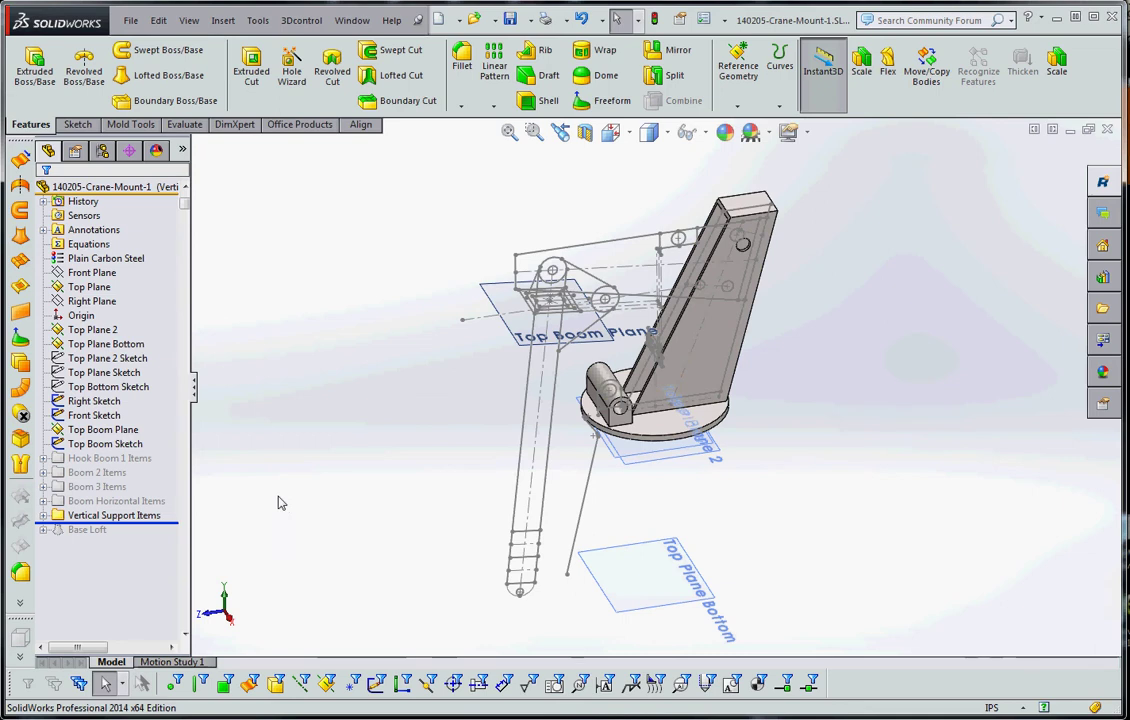
Activate the Complete Model configuration and roll the feature history forward to include the Base Loft feature
{"action": "mouse_move", "coordinate": [467, 494]}
{"action": "middle_mouse_down"}
{"action": "mouse_move", "coordinate": [532, 454]}
{"action": "mouse_move", "coordinate": [461, 471]}
{"action": "middle_mouse_up"}
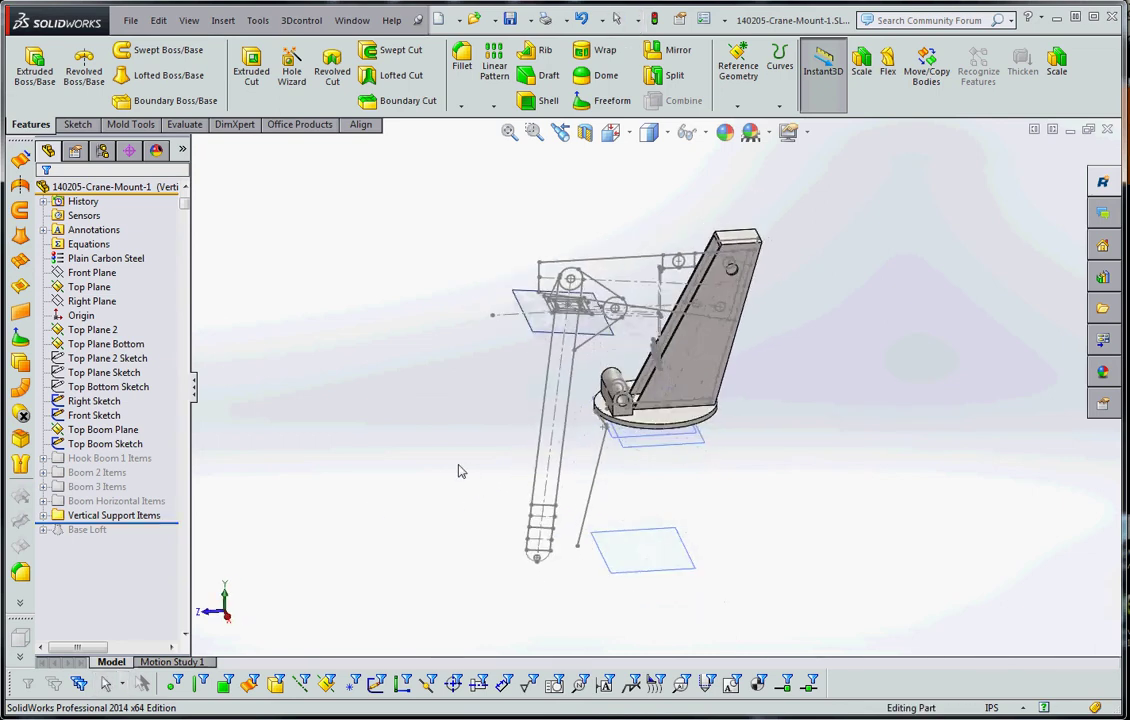
{"action": "left_click", "coordinate": [108, 516]}
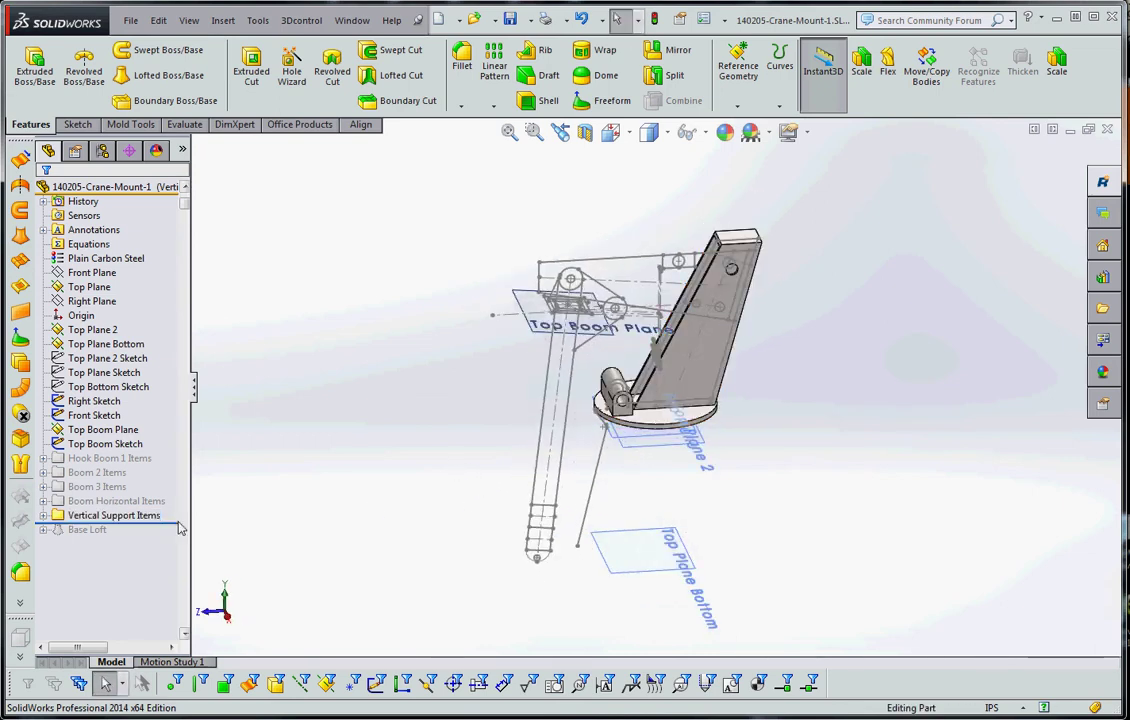
{"action": "left_click", "coordinate": [102, 150]}
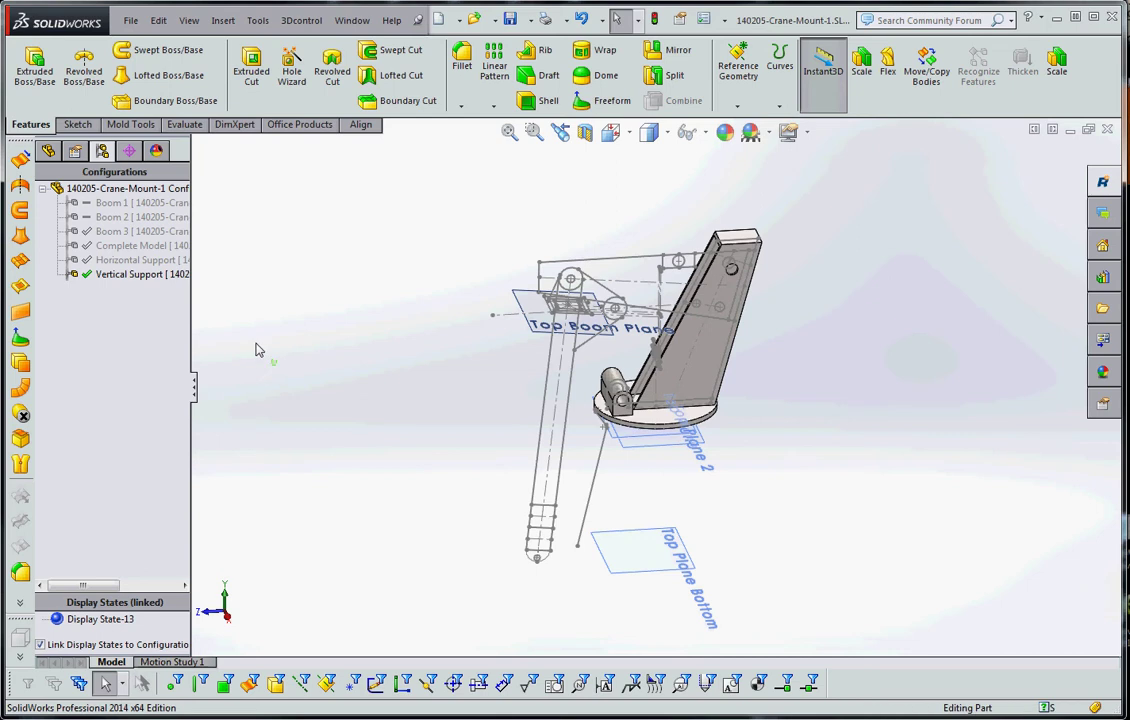
{"action": "double_click", "coordinate": [115, 245]}
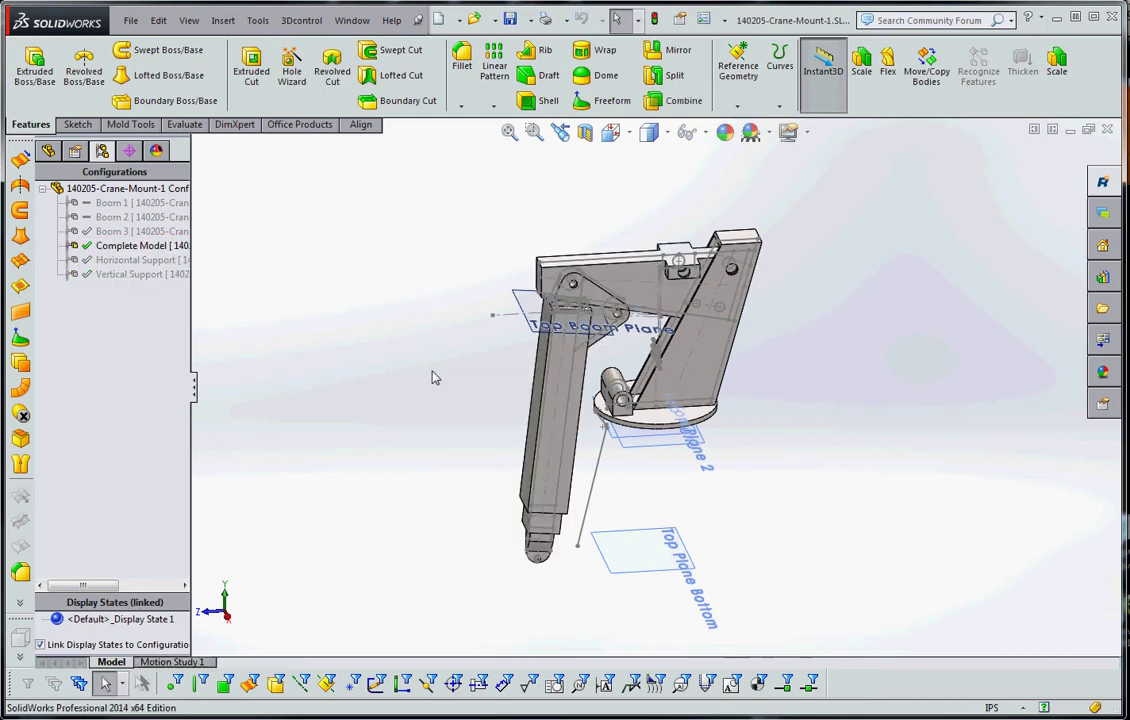
{"action": "left_click", "coordinate": [48, 152]}
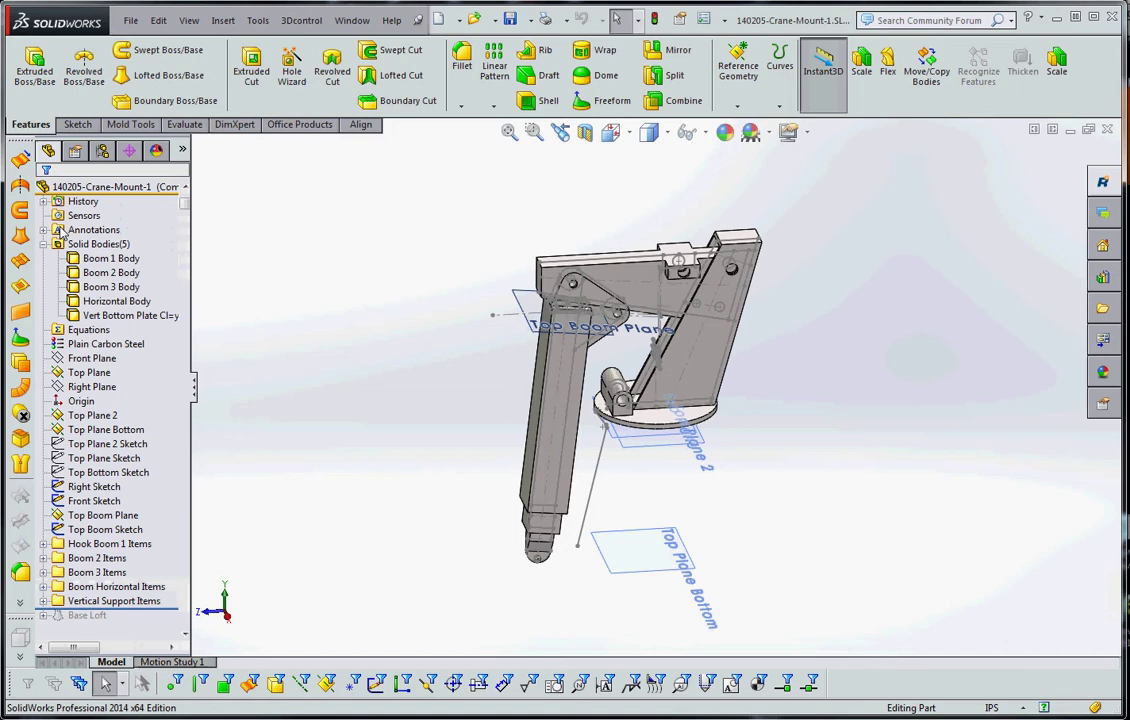
{"action": "left_click_drag", "start_coordinate": [170, 609], "coordinate": [172, 627]}
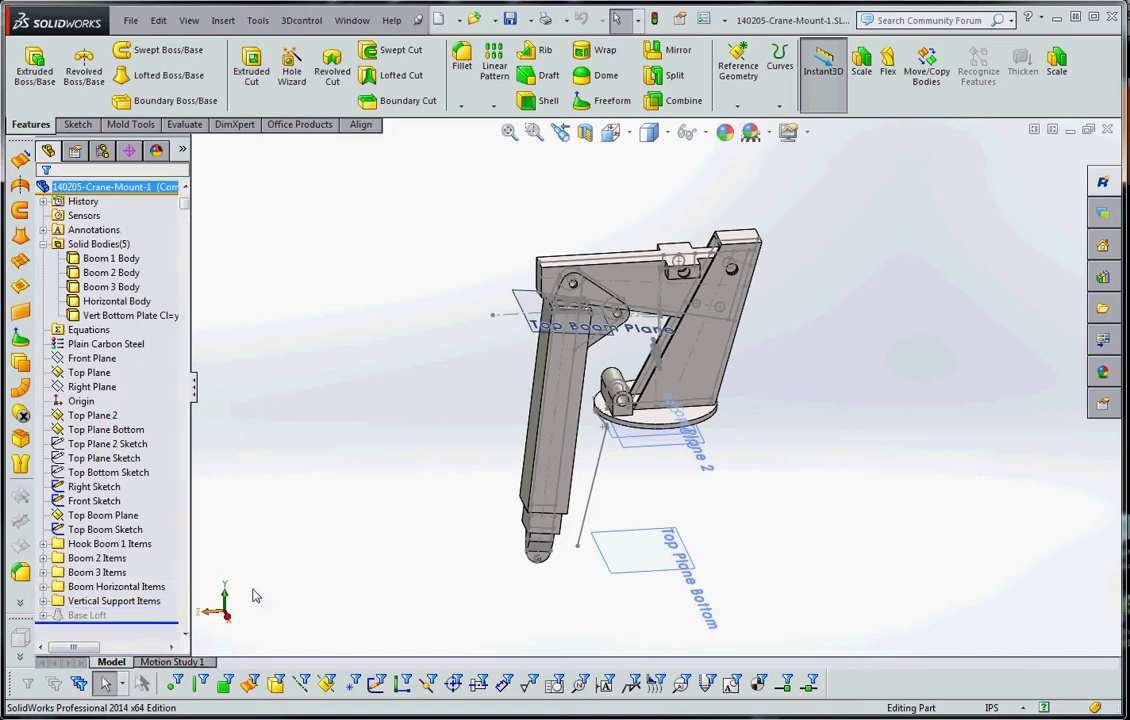
Add a new configuration named Base Loft to the crane mount part
{"action": "left_click", "coordinate": [102, 150]}
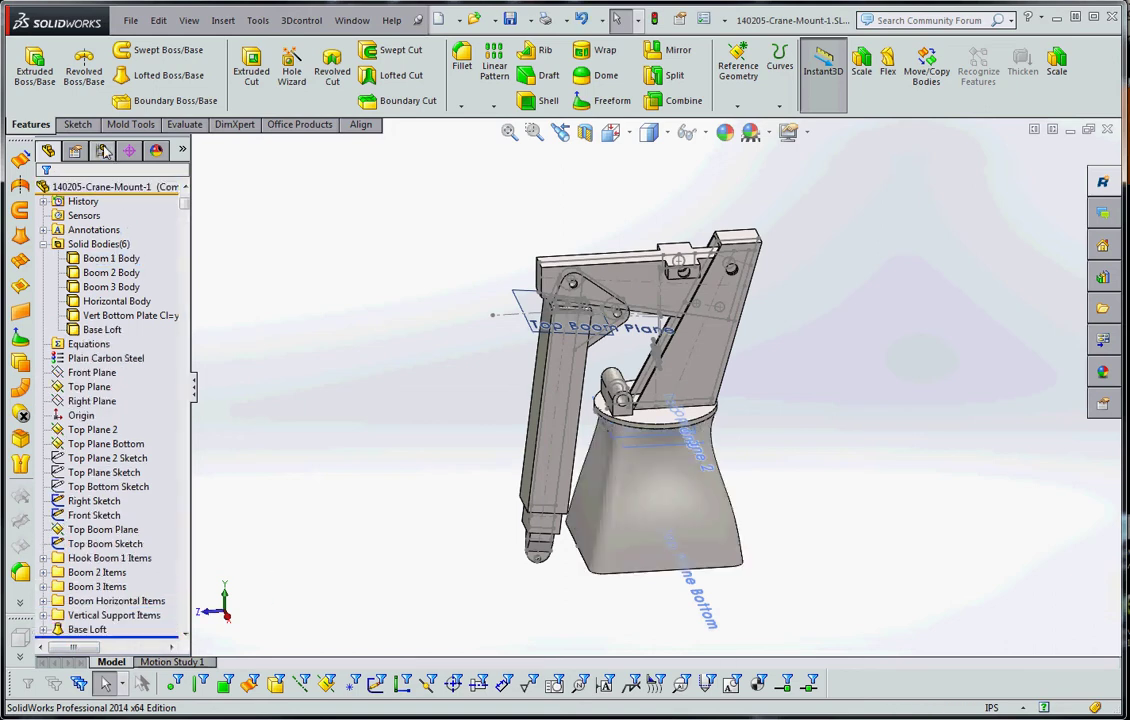
{"action": "right_click", "coordinate": [130, 313]}
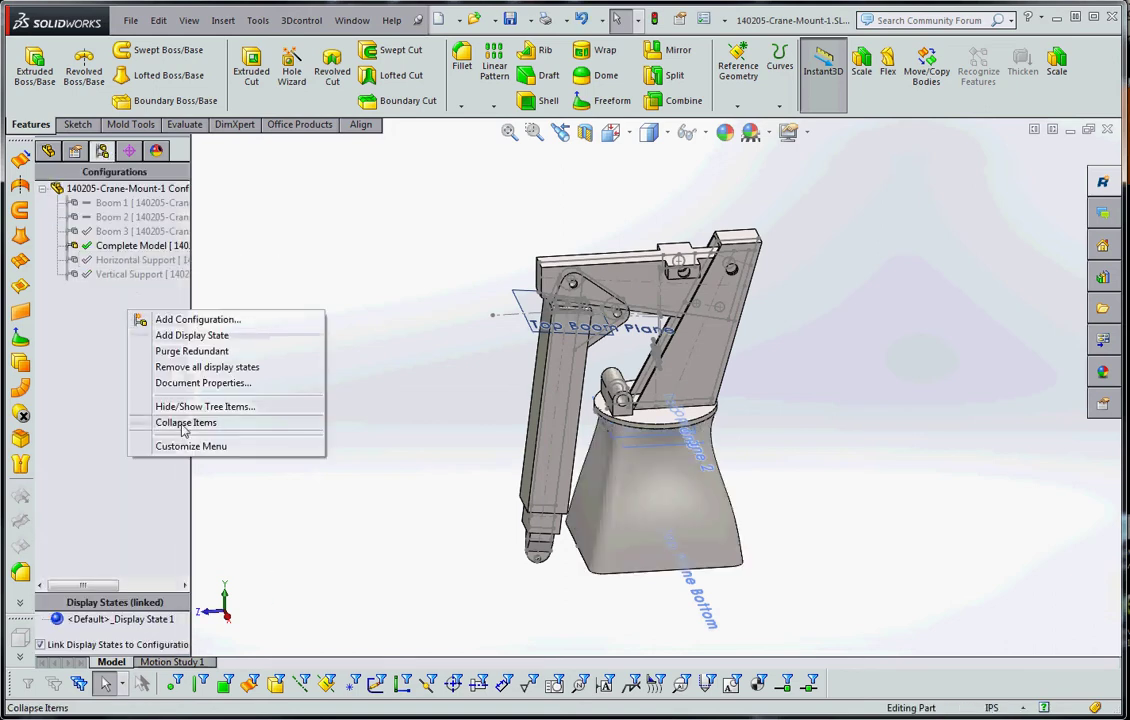
{"action": "left_click", "coordinate": [190, 319]}
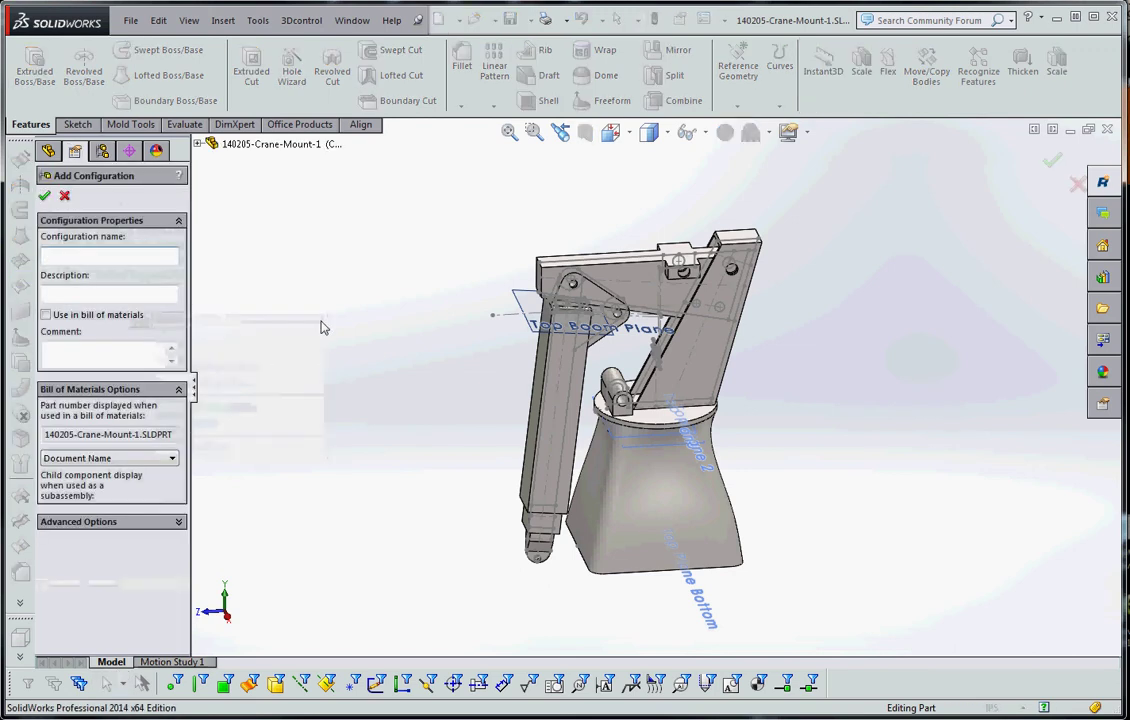
{"action": "type", "text": "Base Loft"}
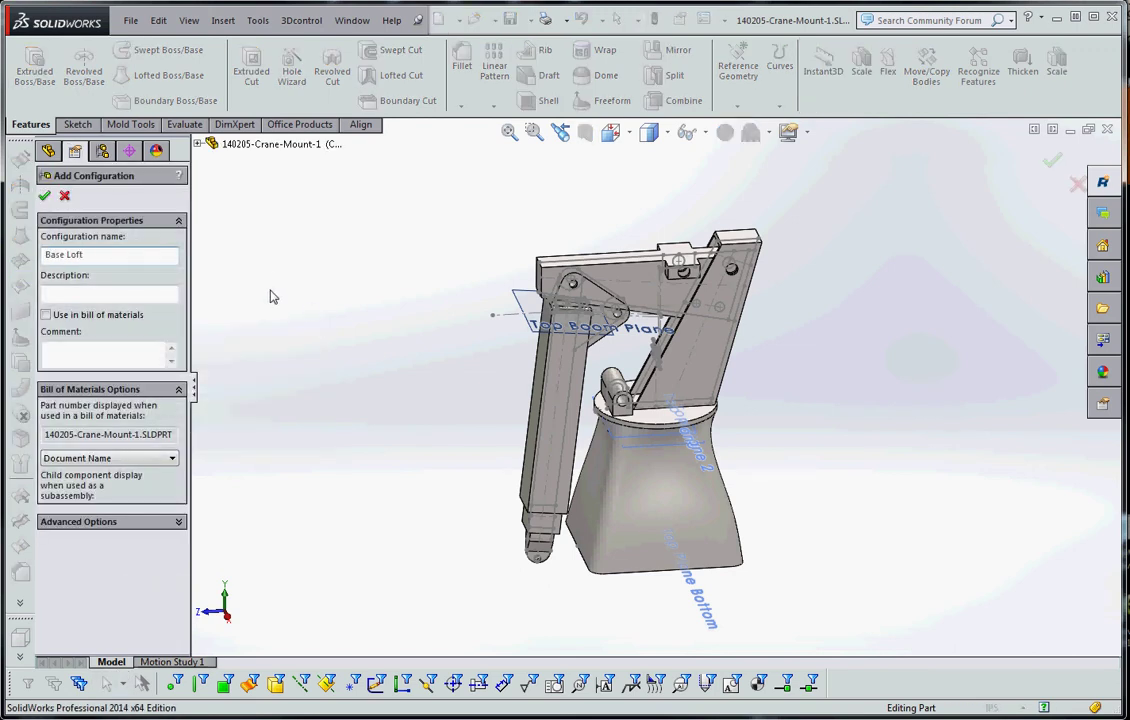
{"action": "key", "text": "Return"}
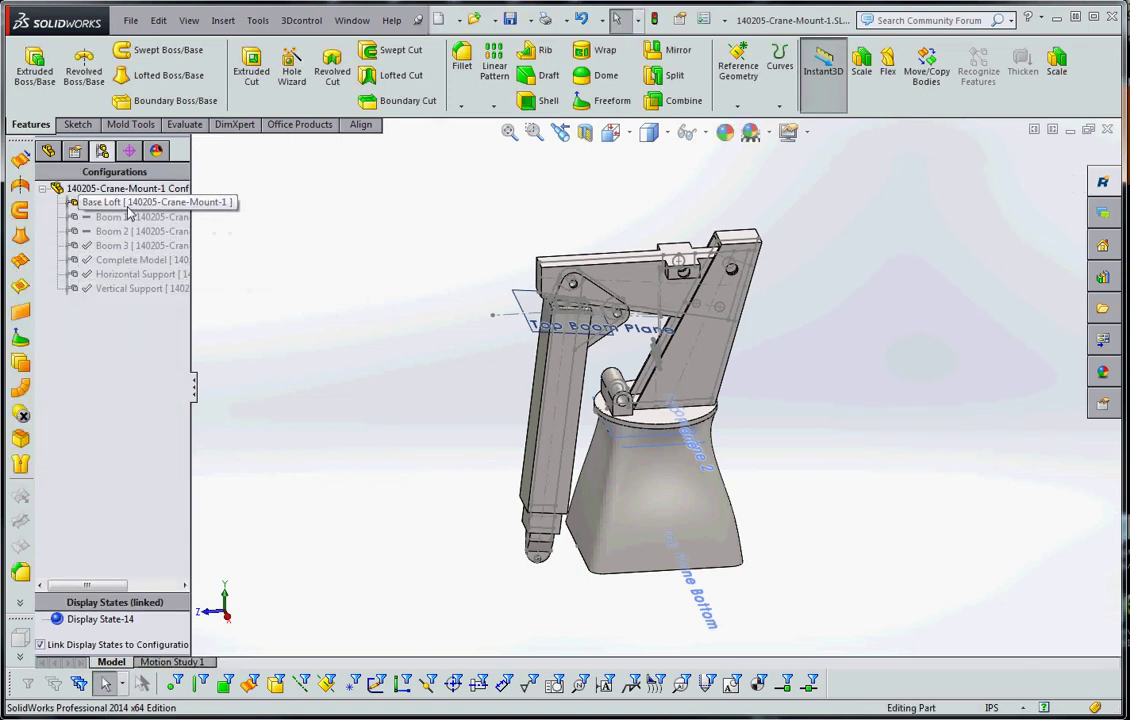
Suppress the Hook Boom 1, Boom 2, Boom 3, Boom Horizontal and Vertical Support Items folders in the Base Loft configuration
{"action": "left_click", "coordinate": [48, 150]}
{"action": "left_click", "coordinate": [98, 476]}
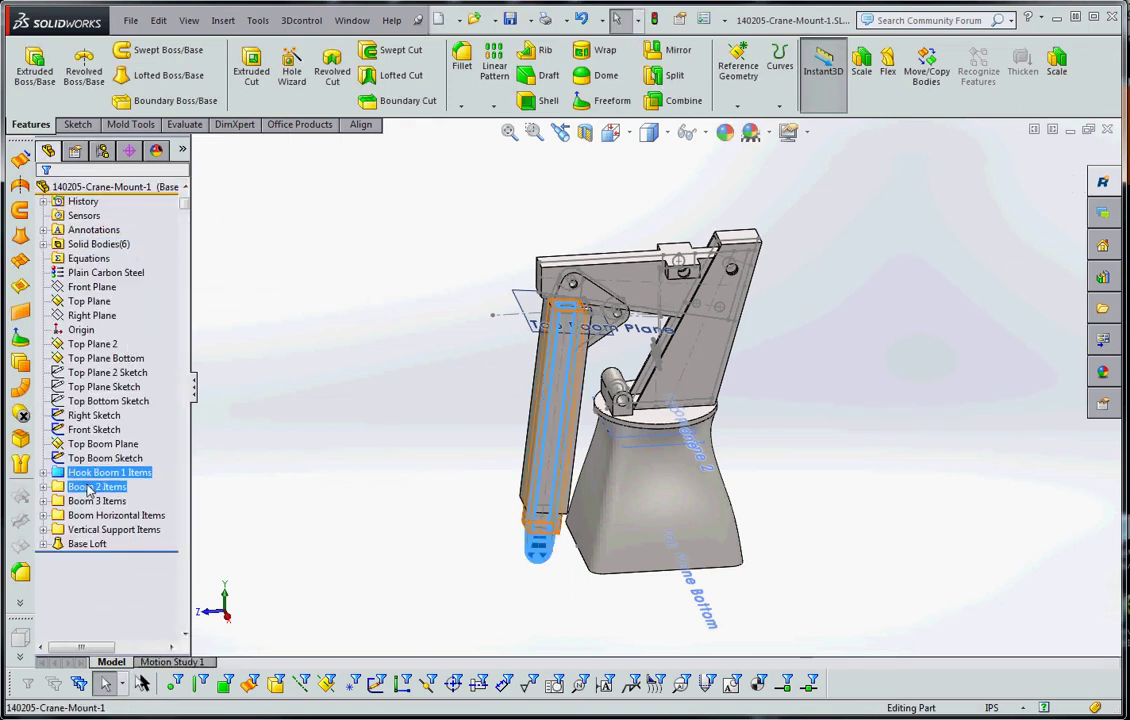
{"action": "left_click", "coordinate": [95, 487], "text": "ctrl"}
{"action": "left_click", "coordinate": [93, 529], "text": "ctrl"}
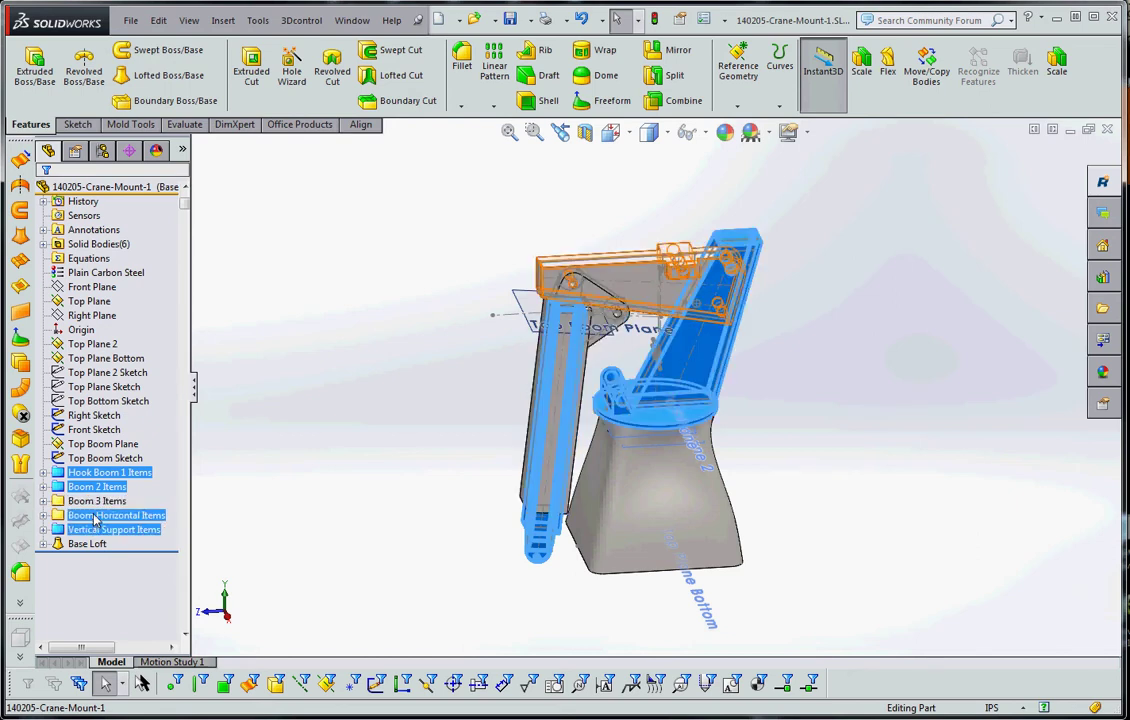
{"action": "left_click", "coordinate": [95, 515], "text": "ctrl"}
{"action": "left_click", "coordinate": [95, 500], "text": "ctrl"}
{"action": "right_click", "coordinate": [121, 515]}
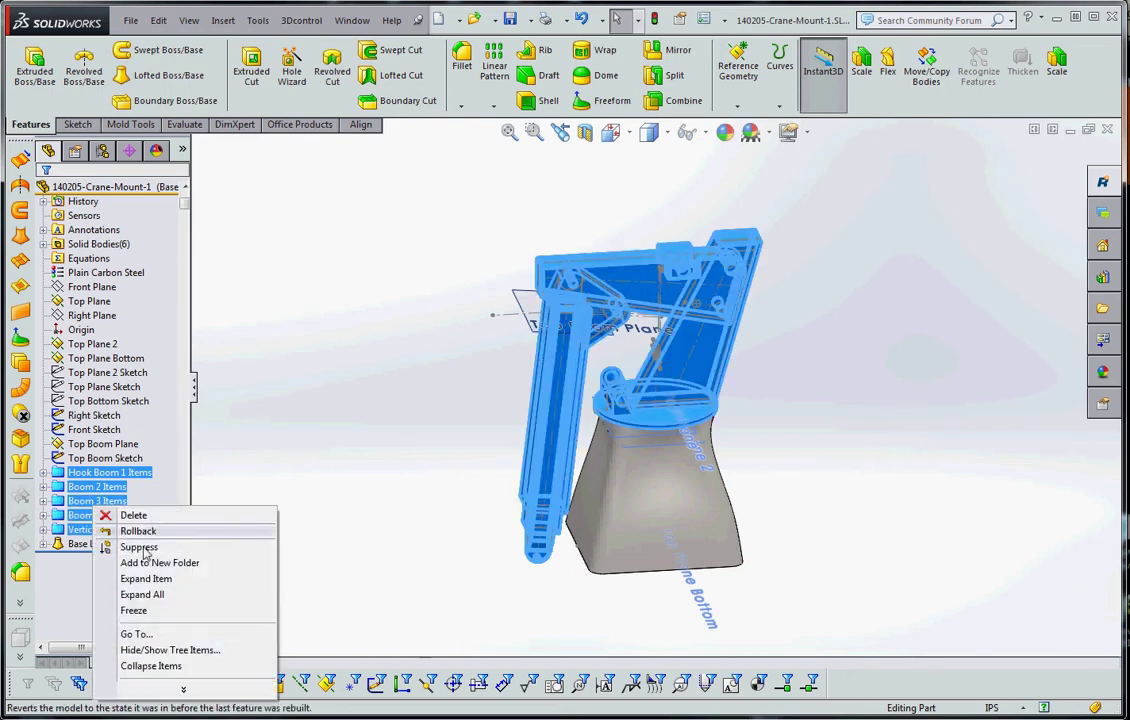
{"action": "left_click", "coordinate": [125, 547]}
{"action": "key", "text": "z"}
{"action": "key", "text": "z"}
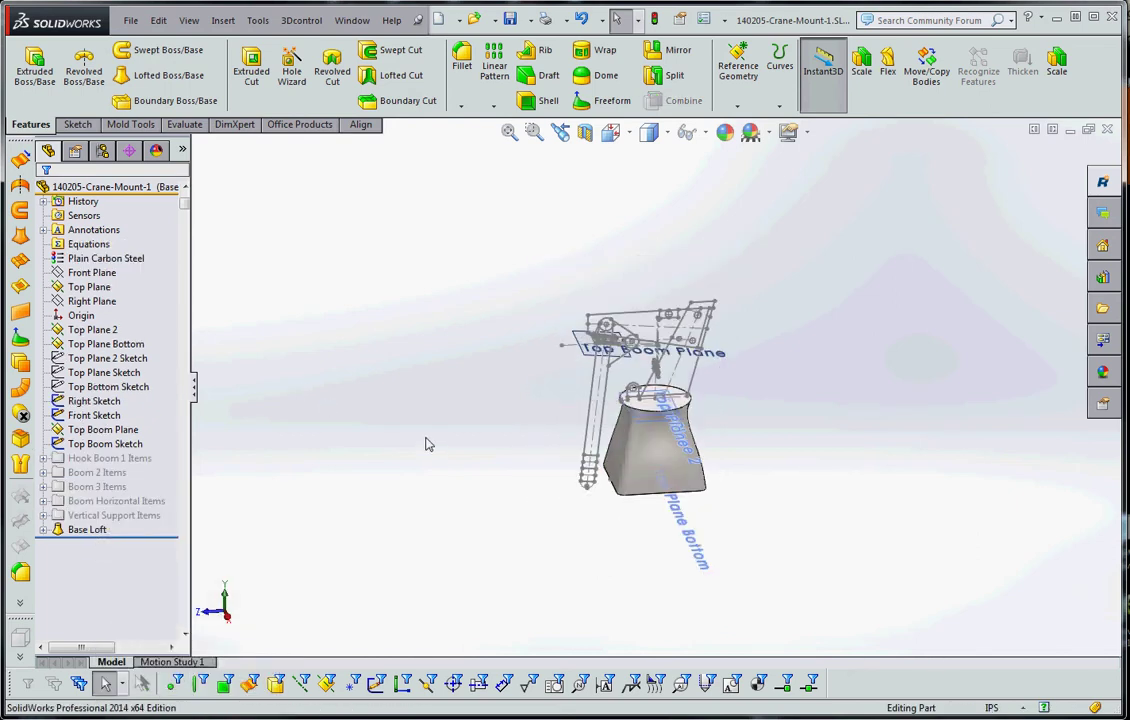
Activate the Complete Model configuration and inspect the whole crane
{"action": "left_click", "coordinate": [102, 150]}
{"action": "double_click", "coordinate": [130, 260]}
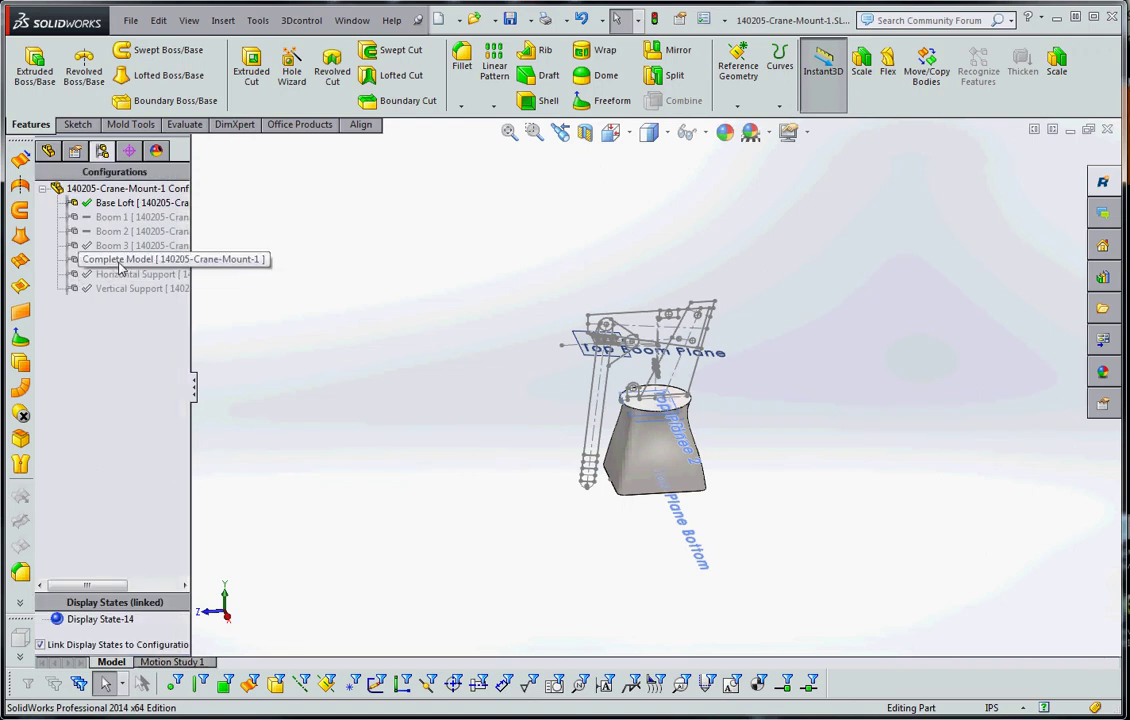
{"action": "mouse_move", "coordinate": [520, 400]}
{"action": "middle_mouse_down"}
{"action": "mouse_move", "coordinate": [535, 371]}
{"action": "mouse_move", "coordinate": [482, 396]}
{"action": "mouse_move", "coordinate": [530, 409]}
{"action": "middle_mouse_up"}
{"action": "key", "text": "z"}
{"action": "key", "text": "z"}
{"action": "key", "text": "z"}
{"action": "scroll", "coordinate": [688, 432], "scroll_direction": "down", "scroll_amount": 6}
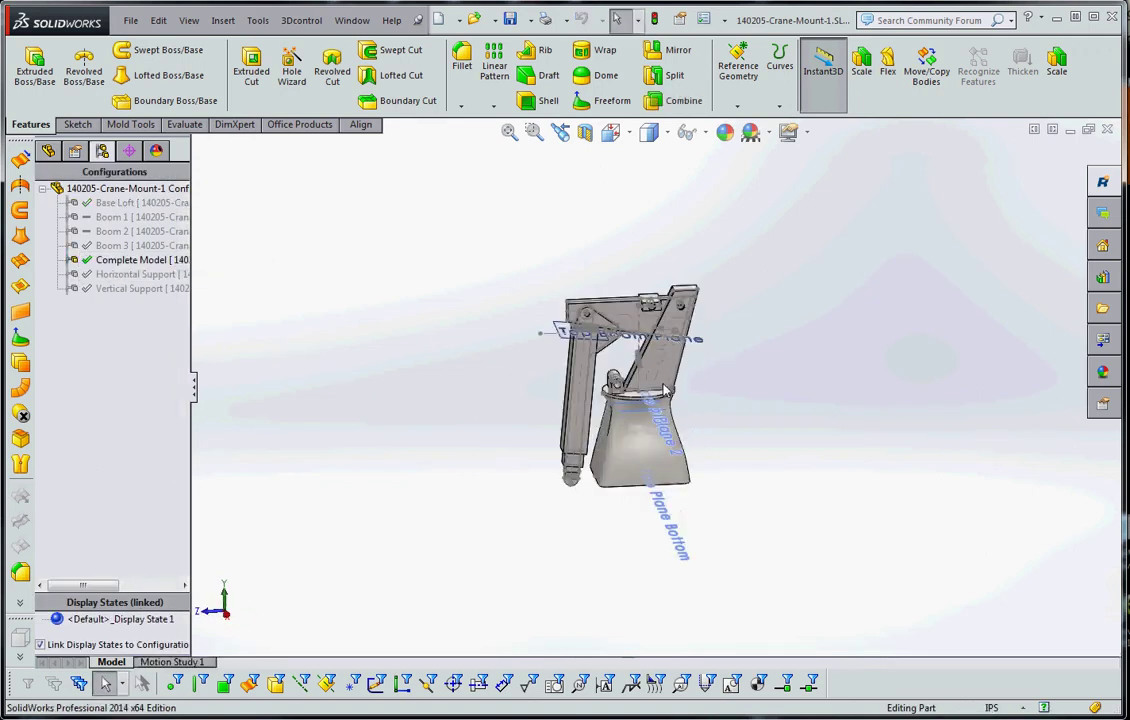
{"action": "scroll", "coordinate": [729, 389], "scroll_direction": "up", "scroll_amount": 3}
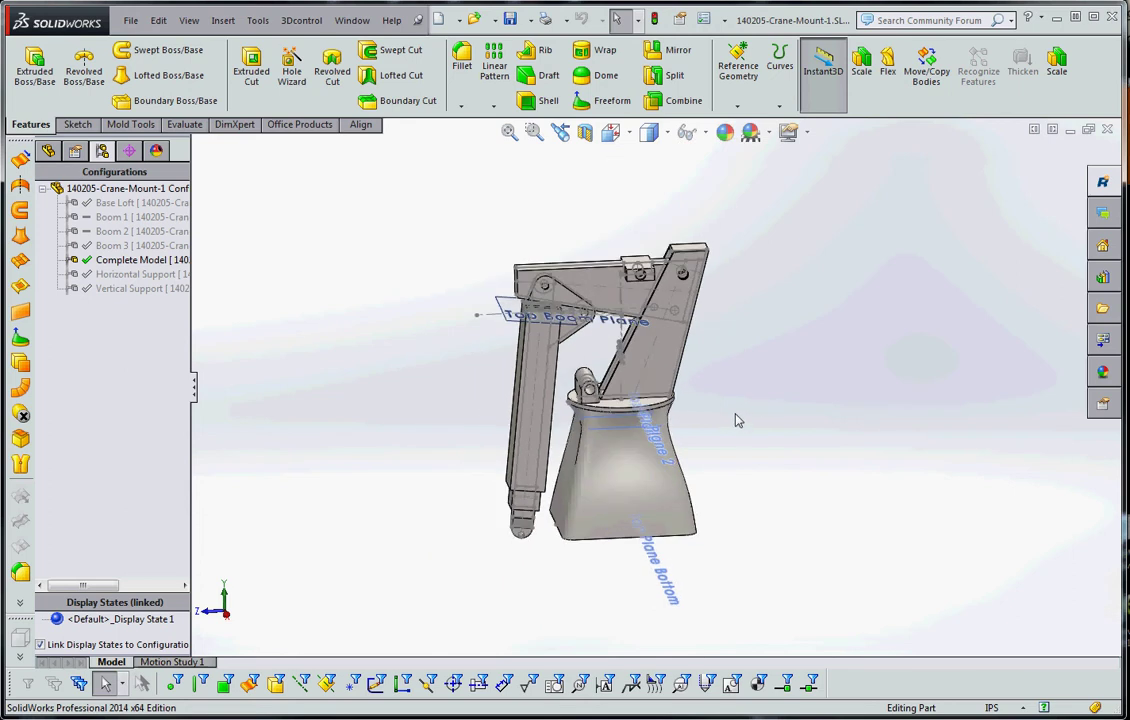
{"action": "scroll", "coordinate": [735, 420], "scroll_direction": "down", "scroll_amount": 3}
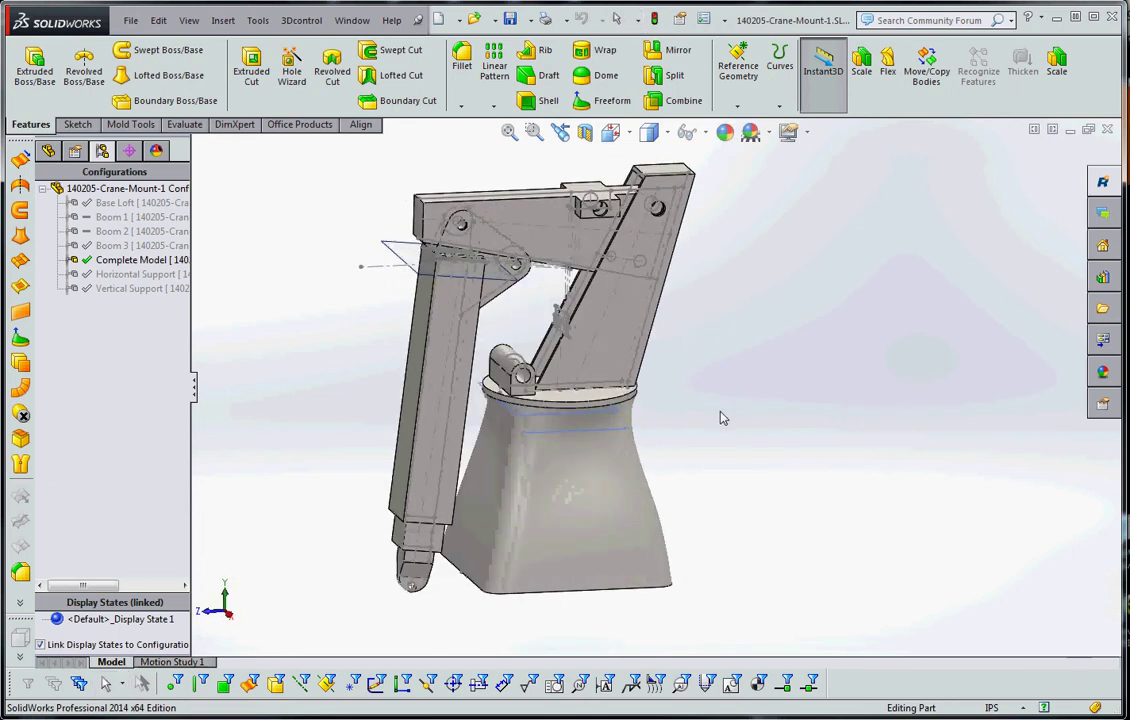
Create a new assembly from the Assem-inch template and insert the 140205-Crane-Mount-1 part at the origin
{"action": "left_click", "coordinate": [130, 20]}
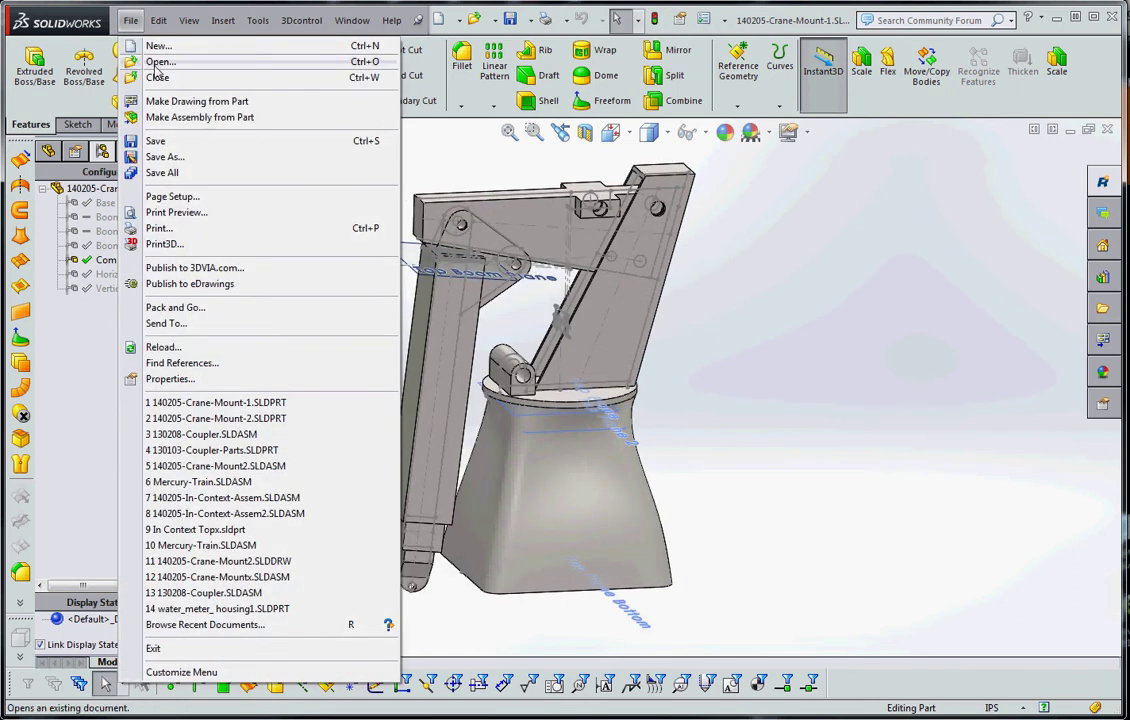
{"action": "left_click", "coordinate": [152, 46]}
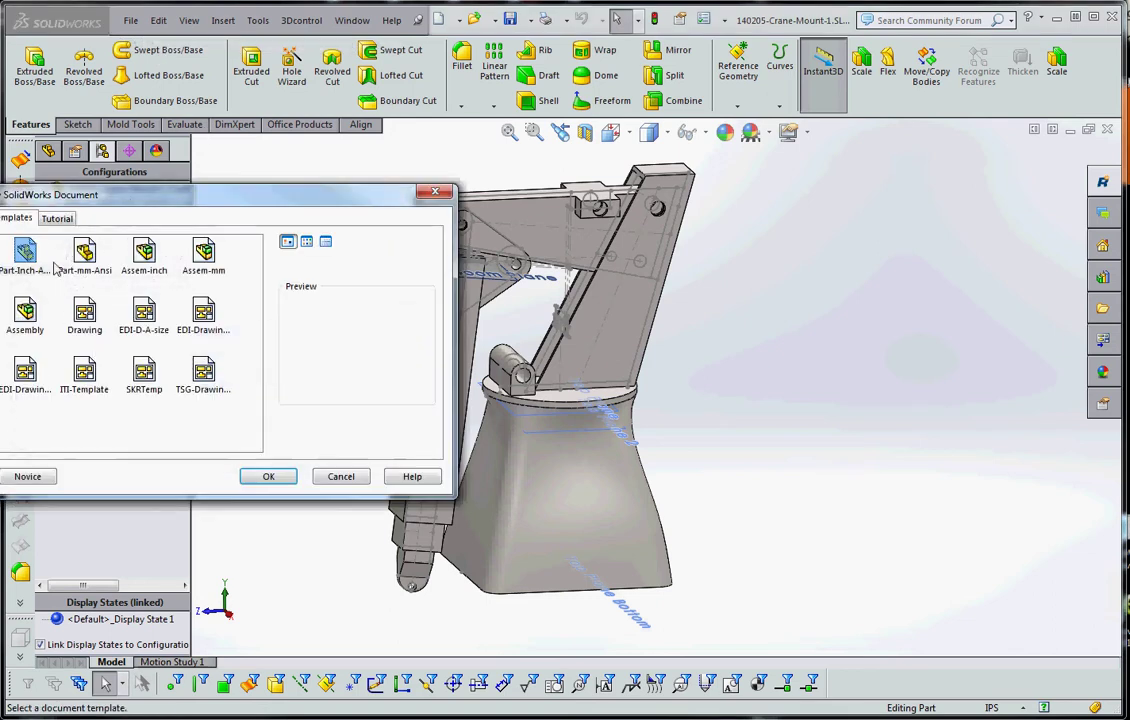
{"action": "double_click", "coordinate": [146, 256]}
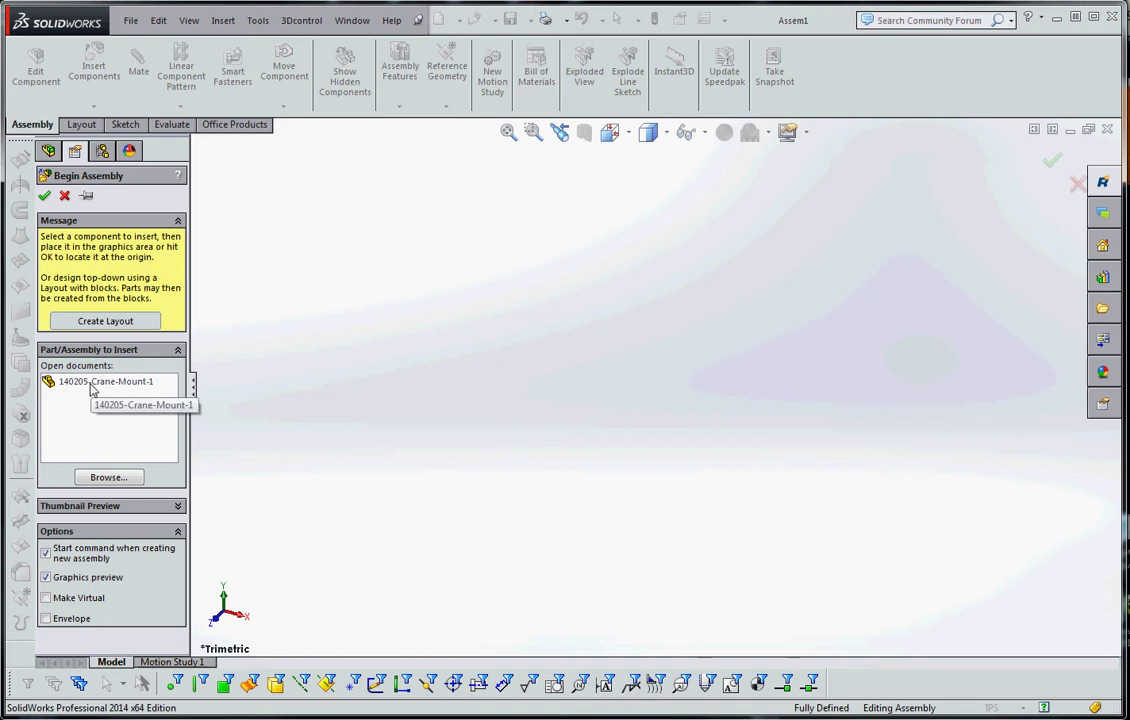
{"action": "left_click", "coordinate": [90, 384]}
{"action": "left_click", "coordinate": [44, 196]}
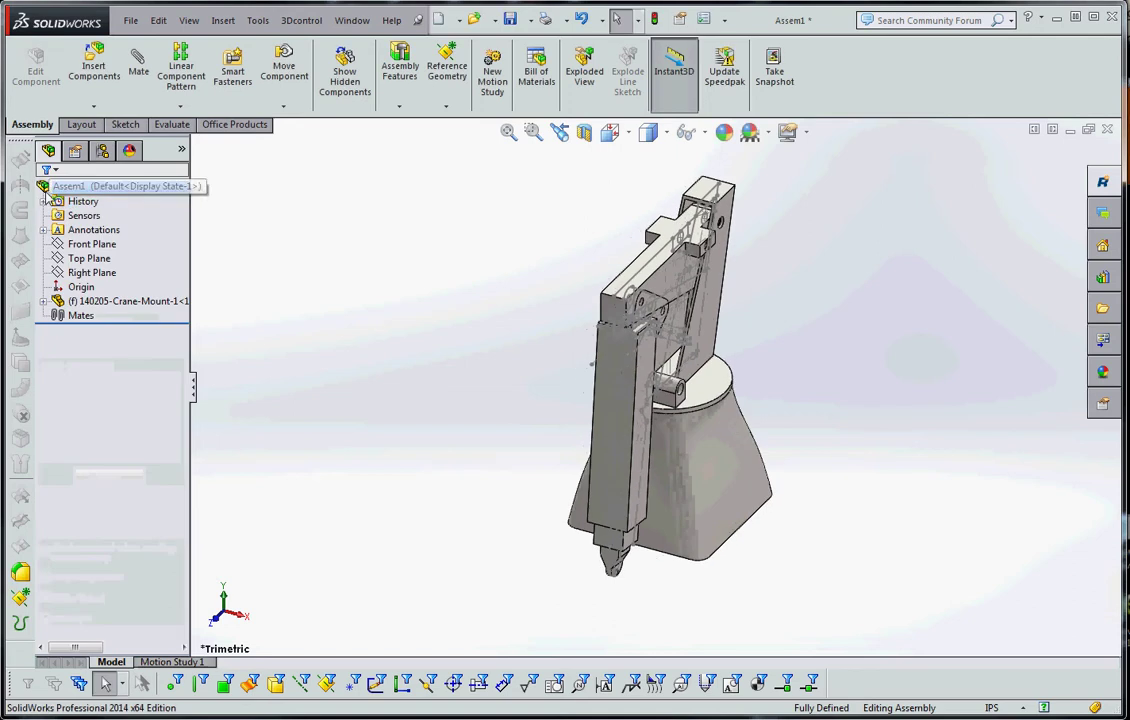
Set the inserted crane mount component's referenced configuration to Base Loft
{"action": "middle_click_drag", "start_coordinate": [429, 411], "coordinate": [428, 369]}
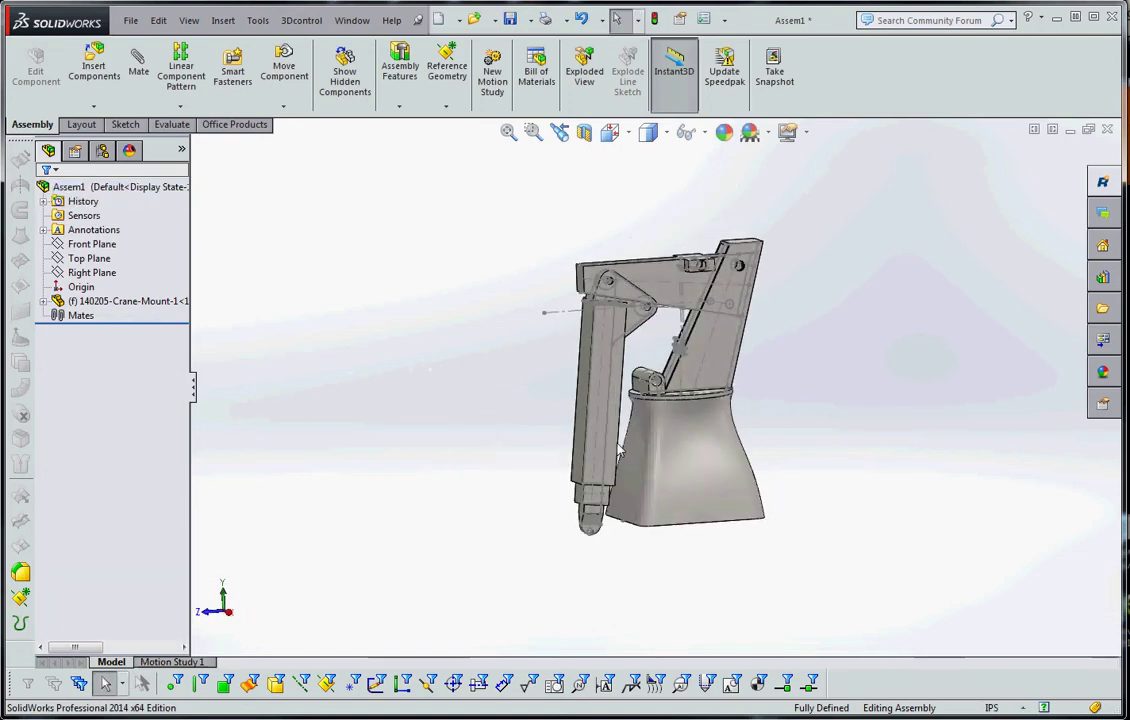
{"action": "scroll", "coordinate": [680, 441], "scroll_direction": "up", "scroll_amount": 2}
{"action": "scroll", "coordinate": [679, 434], "scroll_direction": "down", "scroll_amount": 3}
{"action": "scroll", "coordinate": [679, 432], "scroll_direction": "up", "scroll_amount": 2}
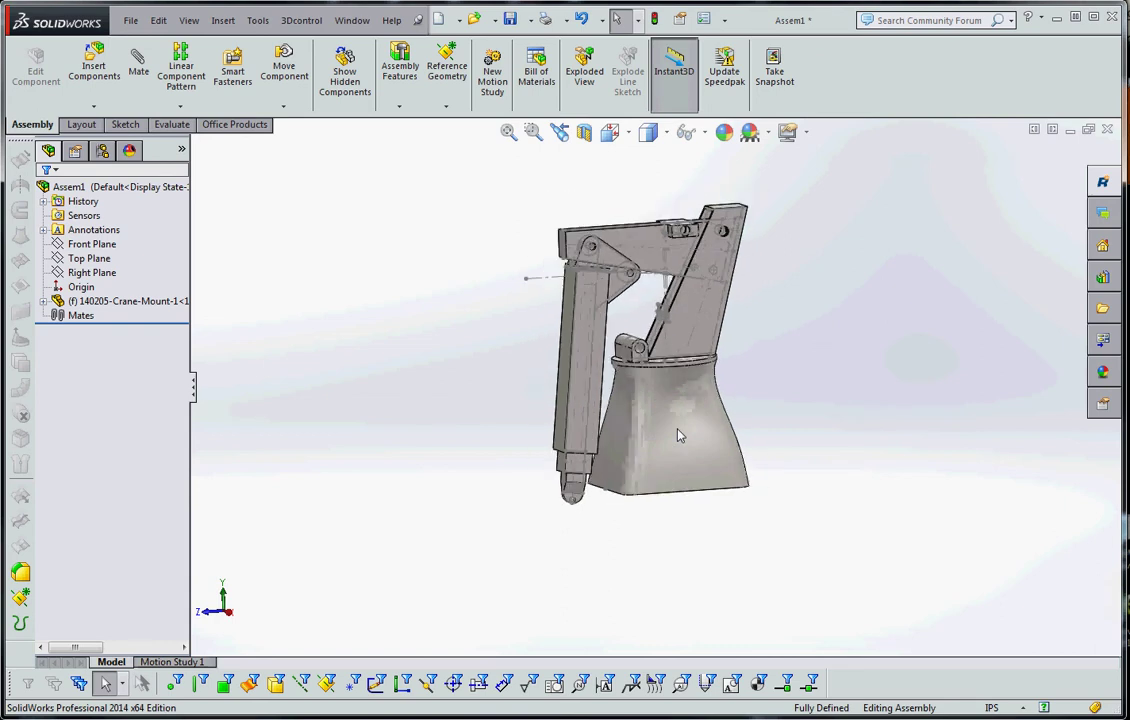
{"action": "scroll", "coordinate": [705, 355], "scroll_direction": "down", "scroll_amount": 2}
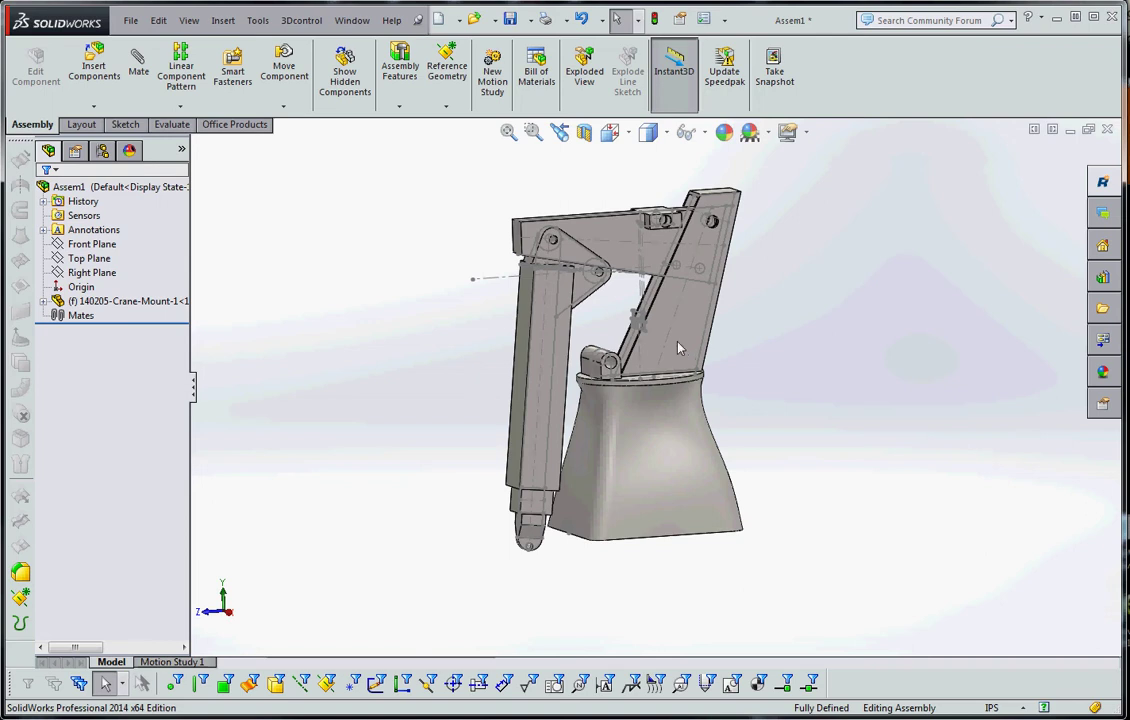
{"action": "right_click", "coordinate": [678, 347]}
{"action": "left_click", "coordinate": [816, 276]}
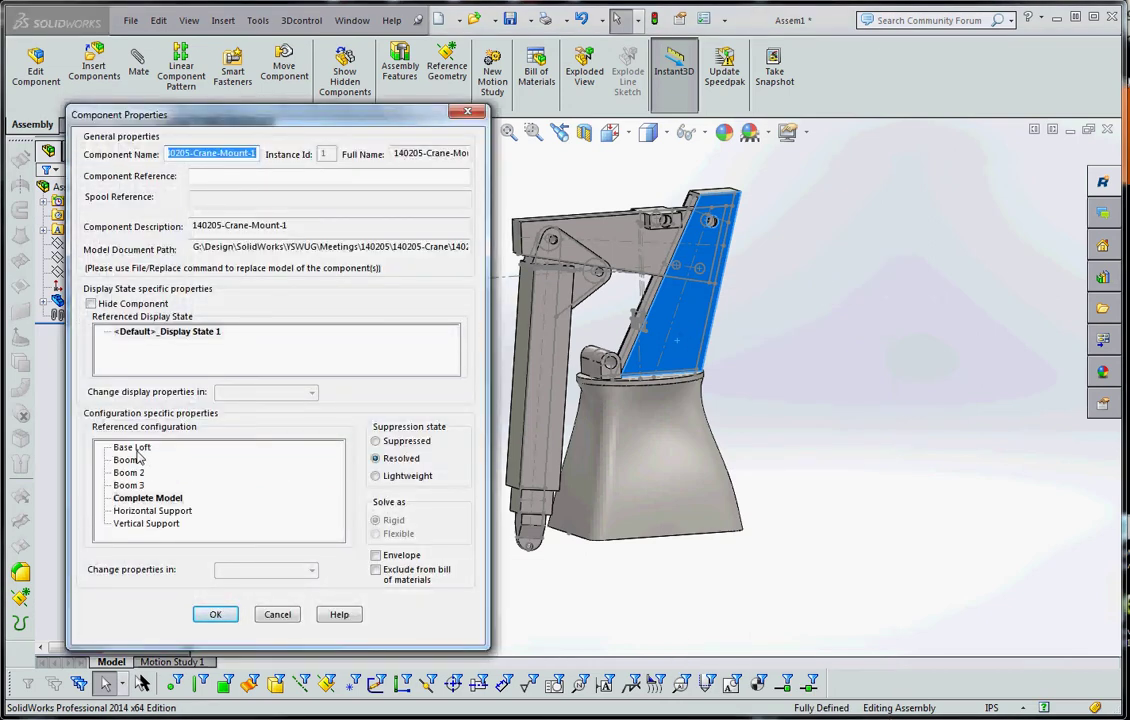
{"action": "left_click", "coordinate": [135, 448]}
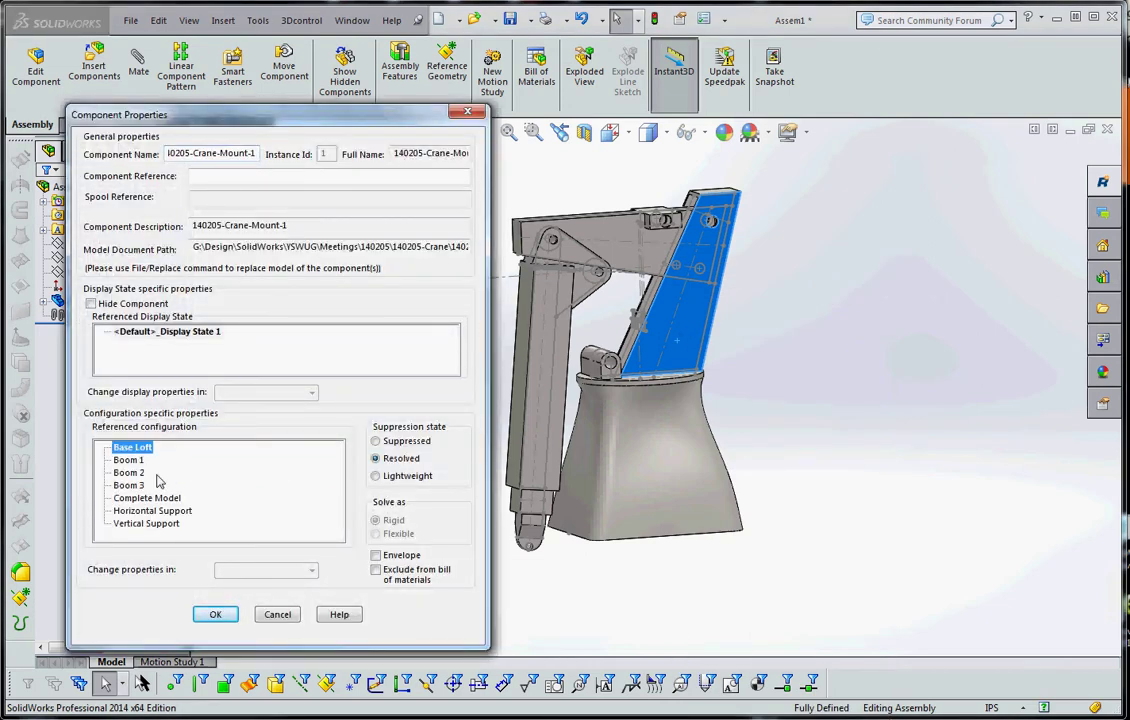
{"action": "left_click", "coordinate": [217, 616]}
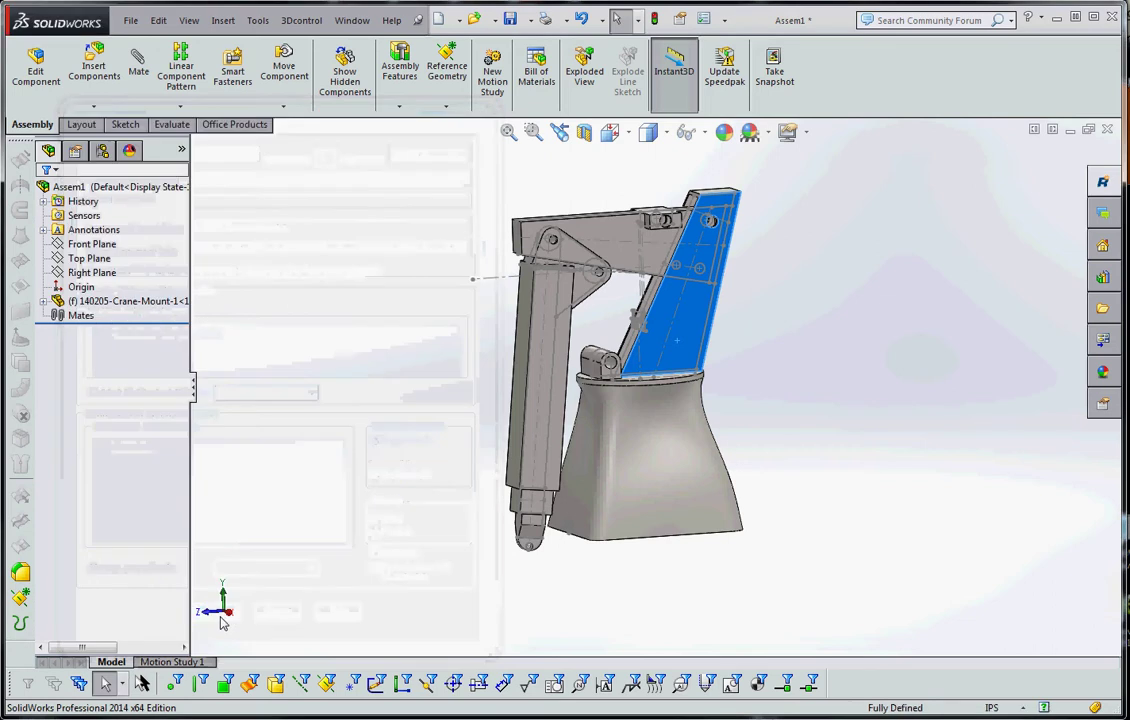
Hide the Right Sketch and the vertical layout sketch standing above the base loft
{"action": "right_click", "coordinate": [552, 378]}
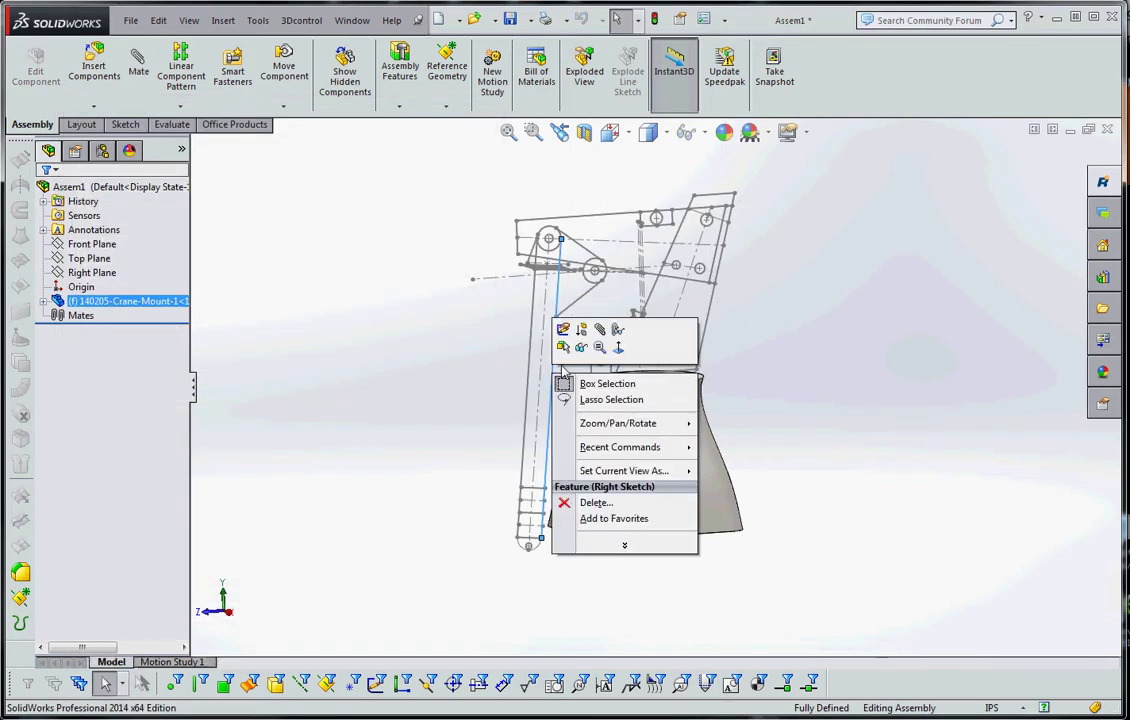
{"action": "left_click", "coordinate": [581, 347]}
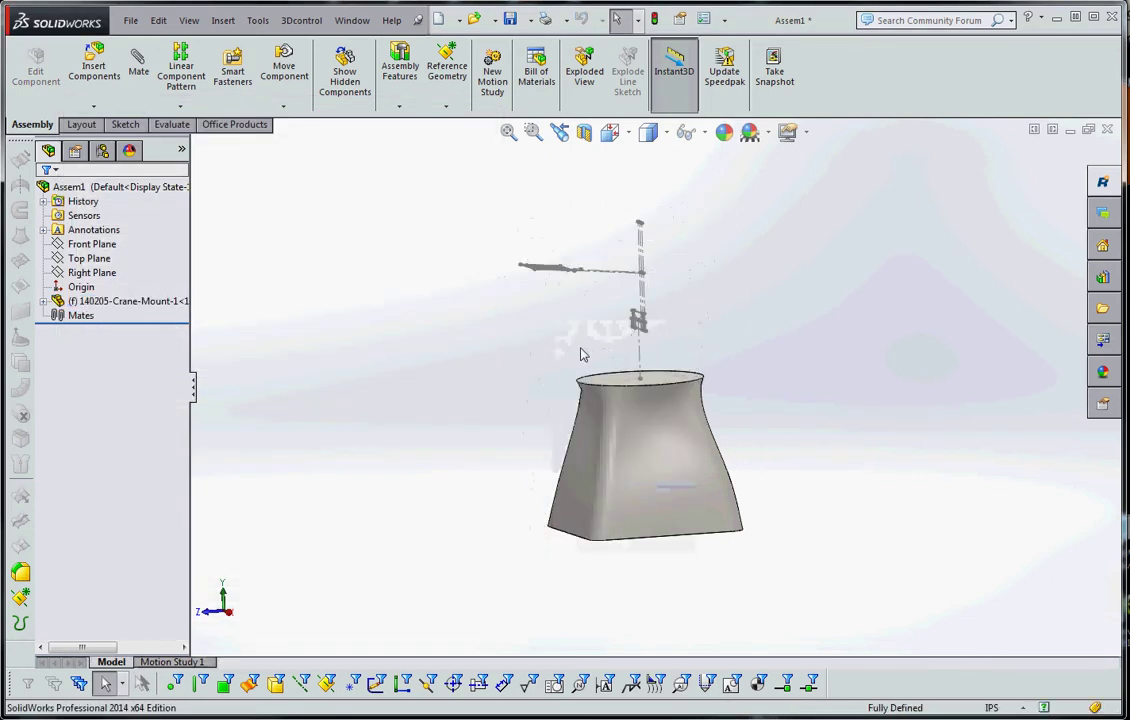
{"action": "right_click", "coordinate": [638, 322]}
{"action": "left_click", "coordinate": [667, 292]}
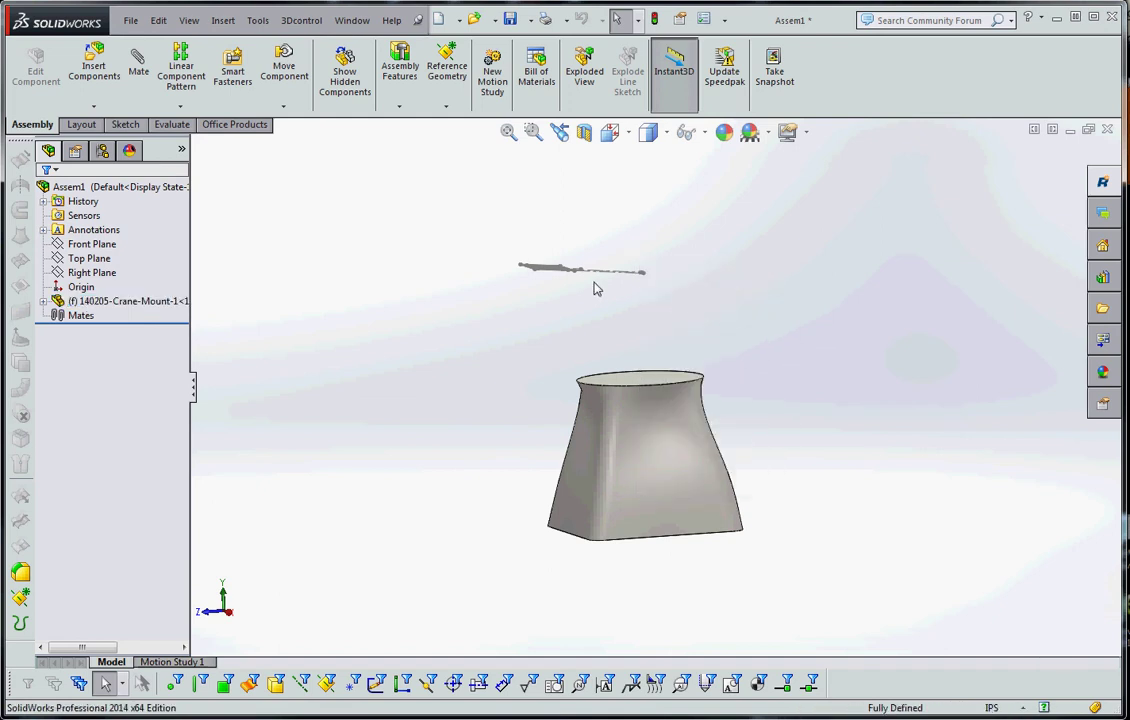
Hide the remaining boom layout sketch with the nested rectangles above the base loft
{"action": "mouse_move", "coordinate": [594, 289]}
{"action": "middle_mouse_down"}
{"action": "mouse_move", "coordinate": [598, 323]}
{"action": "mouse_move", "coordinate": [590, 318]}
{"action": "middle_mouse_up"}
{"action": "scroll", "coordinate": [600, 340], "scroll_direction": "up", "scroll_amount": 5}
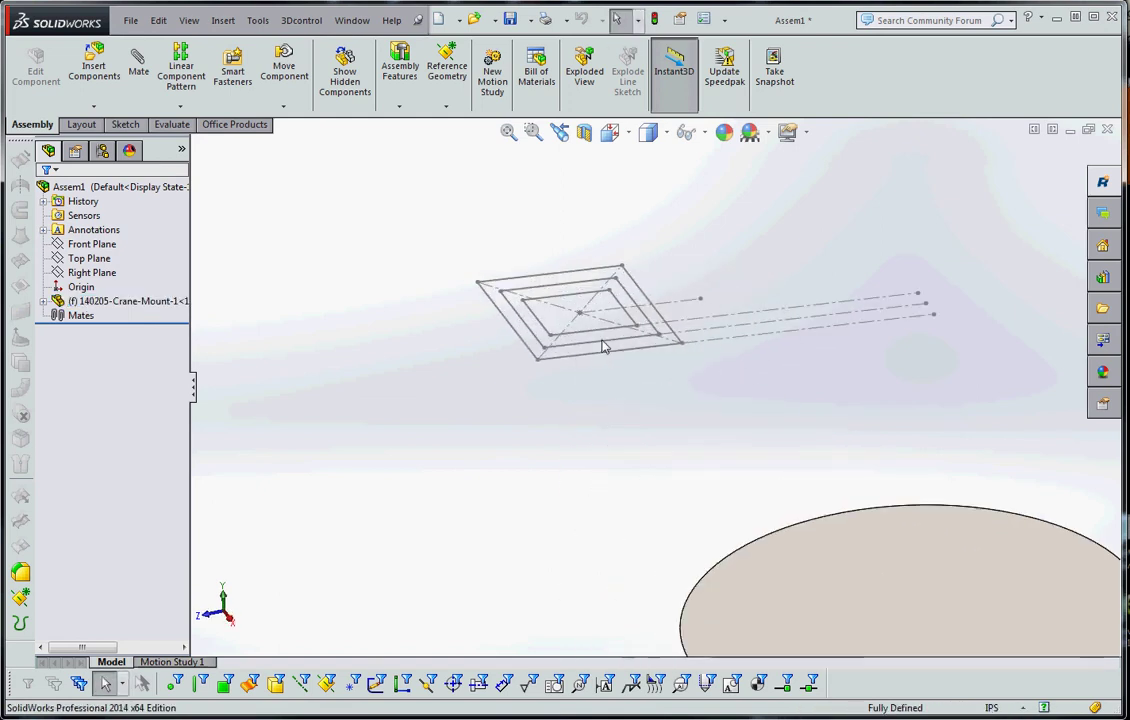
{"action": "left_click", "coordinate": [603, 346]}
{"action": "right_click", "coordinate": [603, 346]}
{"action": "left_click", "coordinate": [632, 316]}
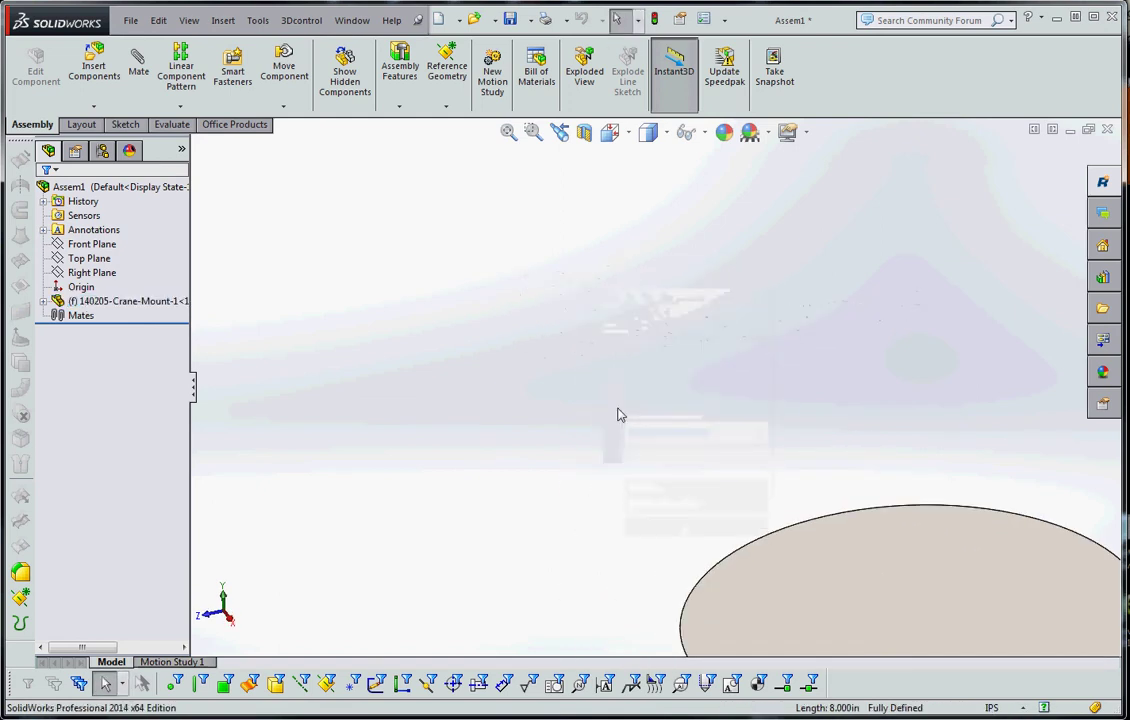
{"action": "scroll", "coordinate": [619, 414], "scroll_direction": "down", "scroll_amount": 6}
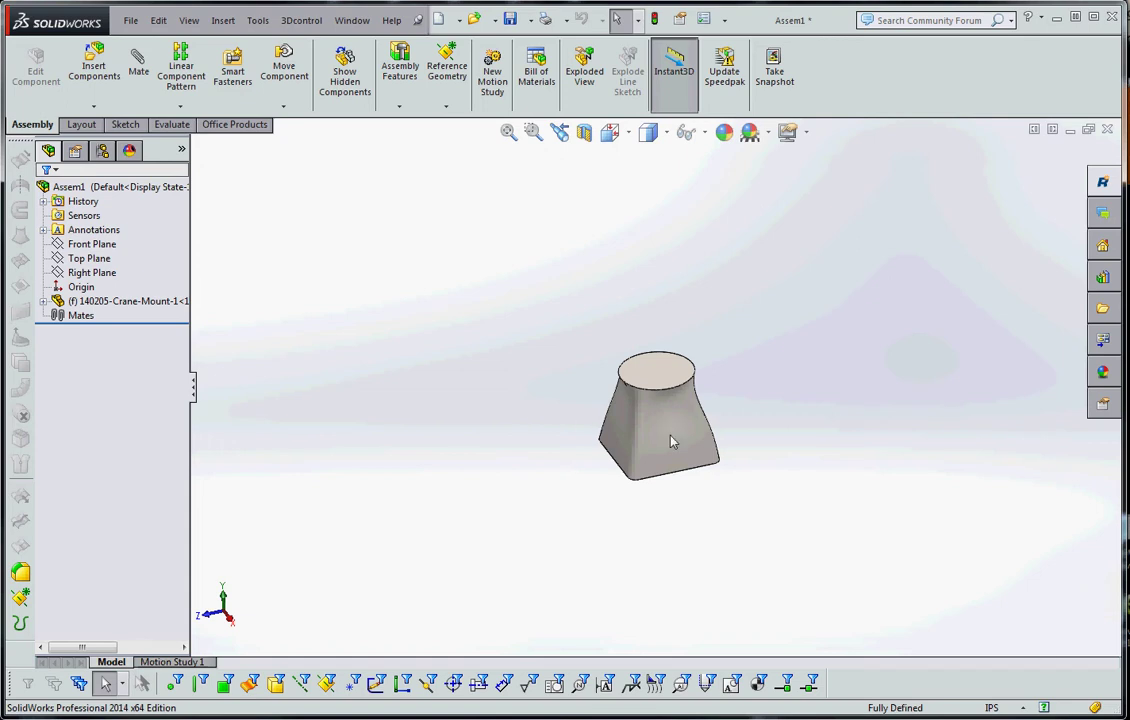
Copy the base loft component beside the original and set the copy's referenced configuration to Vertical Support
{"action": "left_click_drag", "start_coordinate": [671, 442], "coordinate": [499, 397], "text": "ctrl"}
{"action": "left_click", "coordinate": [510, 500]}
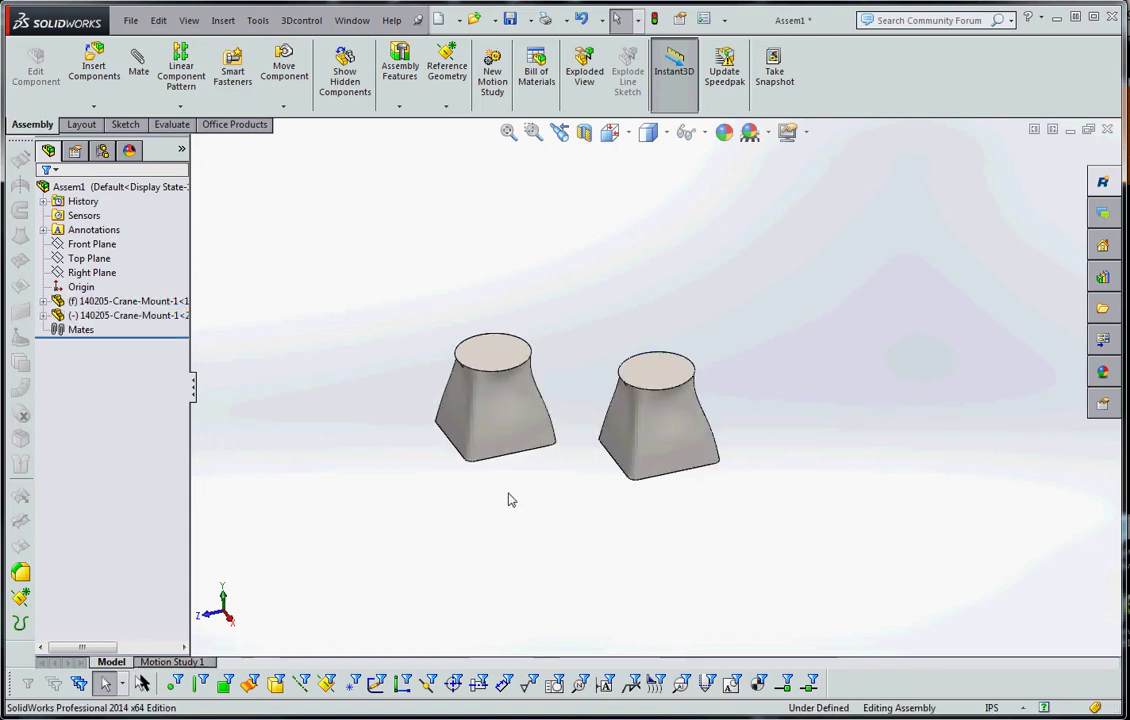
{"action": "right_click", "coordinate": [517, 418]}
{"action": "left_click", "coordinate": [659, 349]}
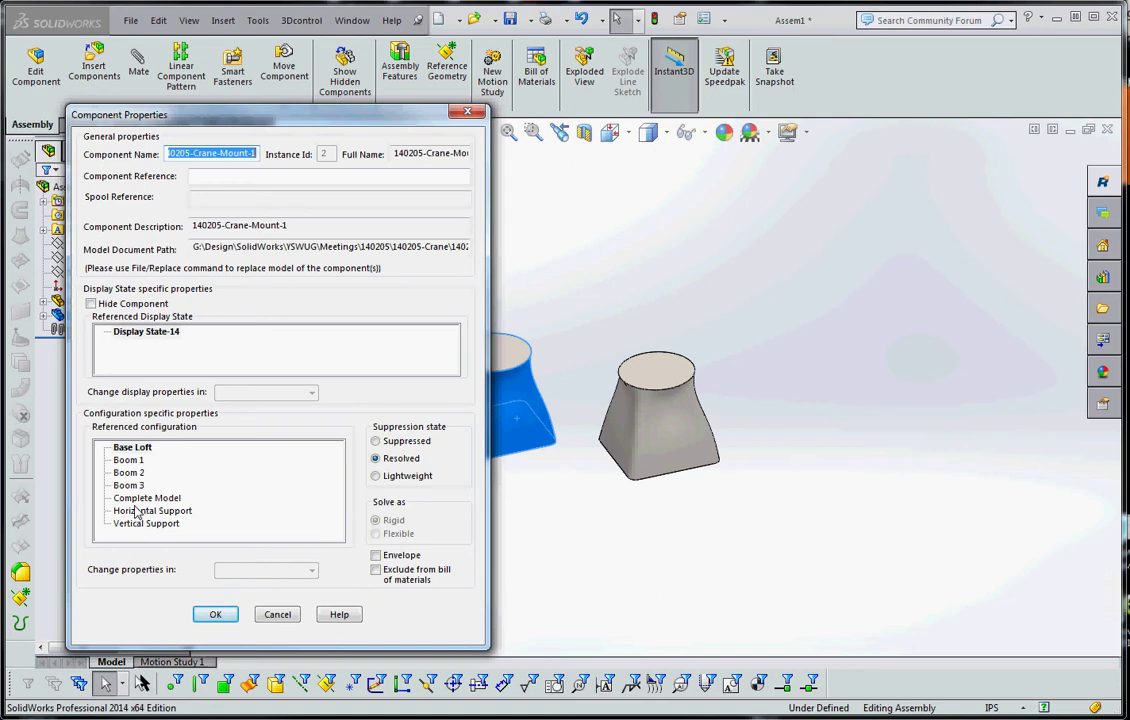
{"action": "left_click", "coordinate": [140, 524]}
{"action": "left_click", "coordinate": [215, 614]}
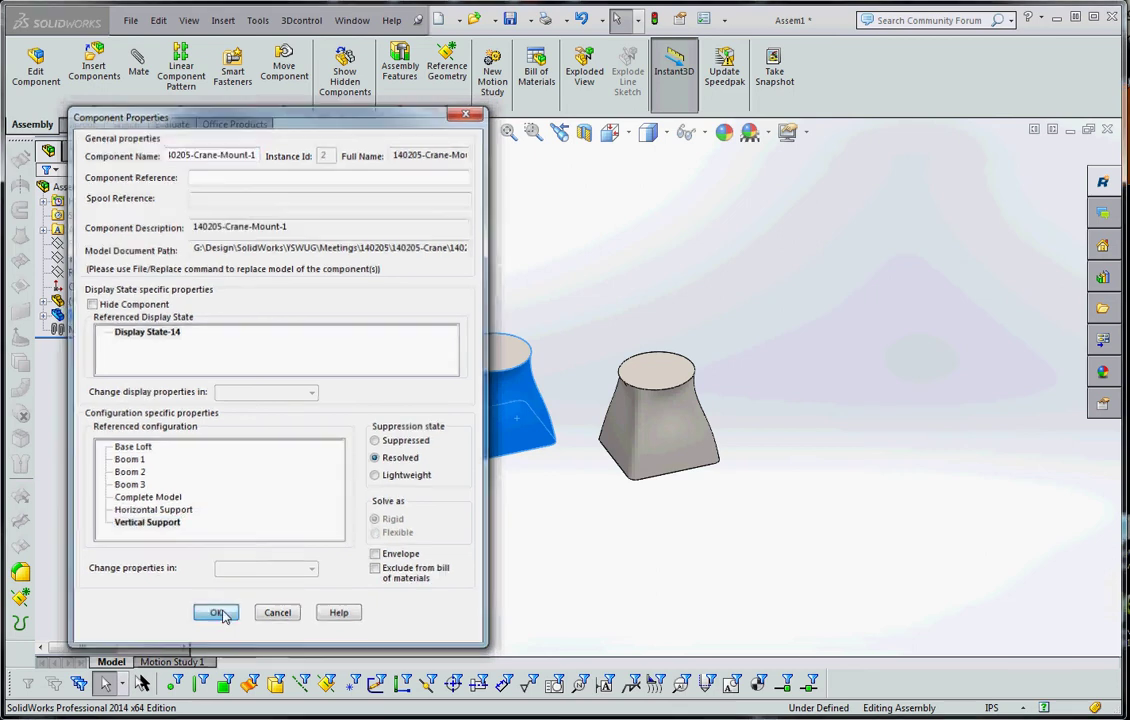
Switch to the 140205-Crane-Mount-1 part and activate its Vertical Support configuration
{"action": "scroll", "coordinate": [537, 428], "scroll_direction": "up", "scroll_amount": 4}
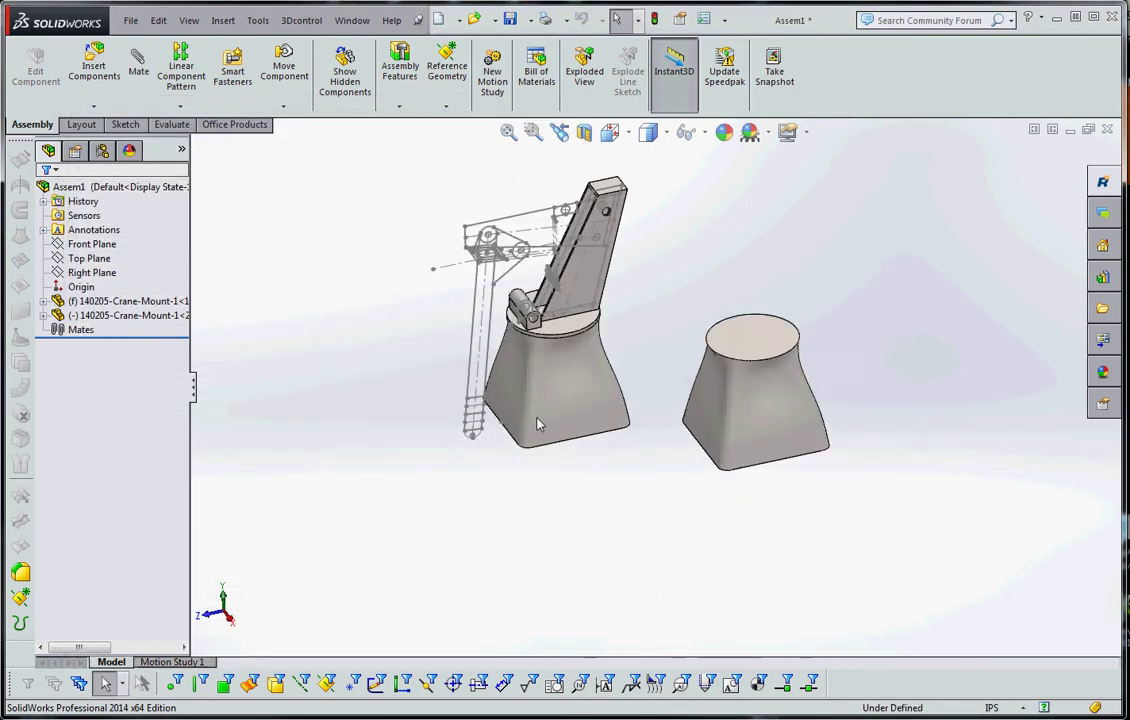
{"action": "scroll", "coordinate": [648, 397], "scroll_direction": "down", "scroll_amount": 7}
{"action": "scroll", "coordinate": [648, 397], "scroll_direction": "down", "scroll_amount": 3}
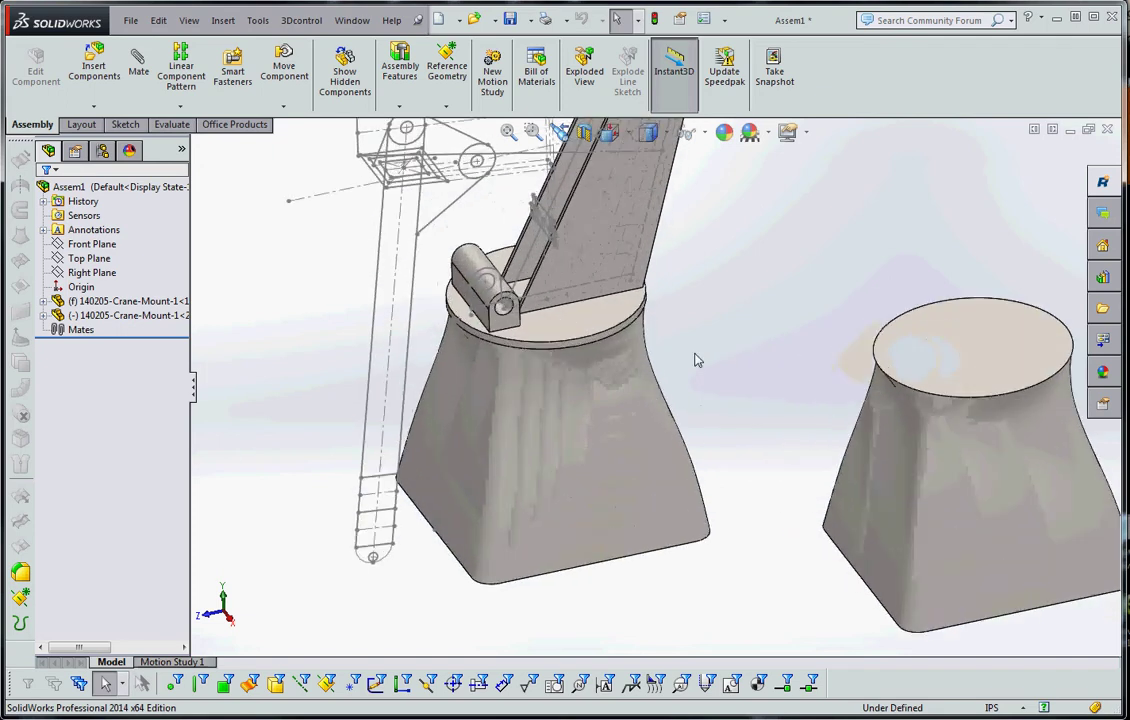
{"action": "scroll", "coordinate": [694, 350], "scroll_direction": "up", "scroll_amount": 6}
{"action": "scroll", "coordinate": [642, 391], "scroll_direction": "down", "scroll_amount": 4}
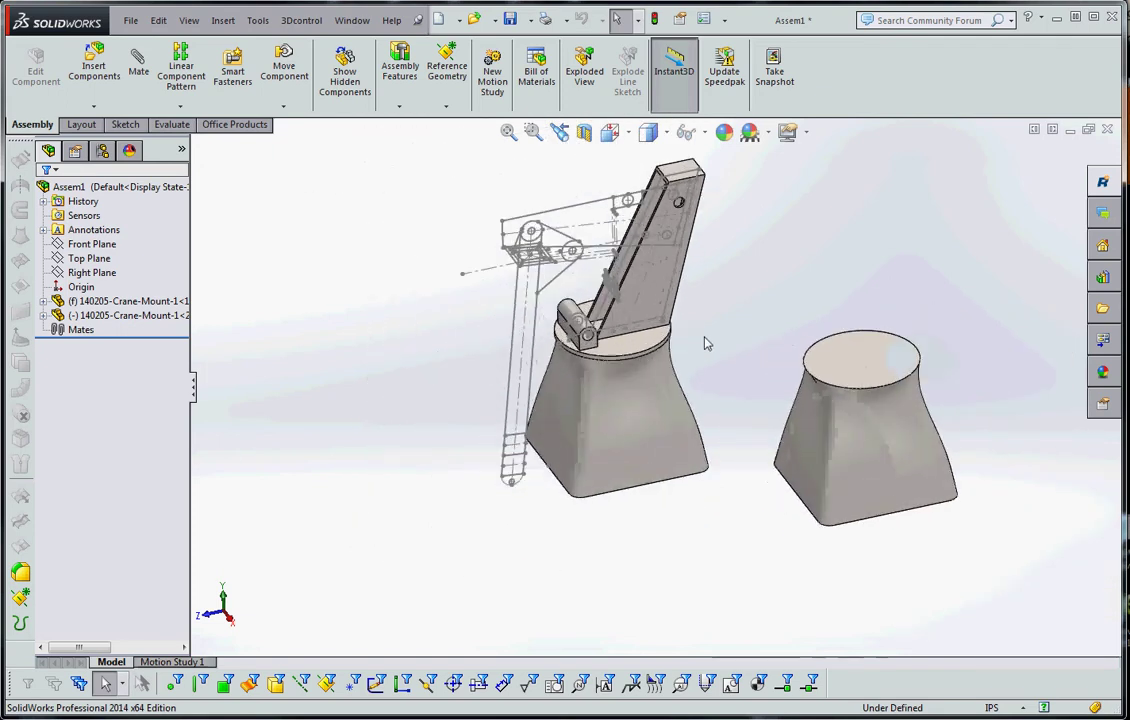
{"action": "key", "text": "ctrl+Tab"}
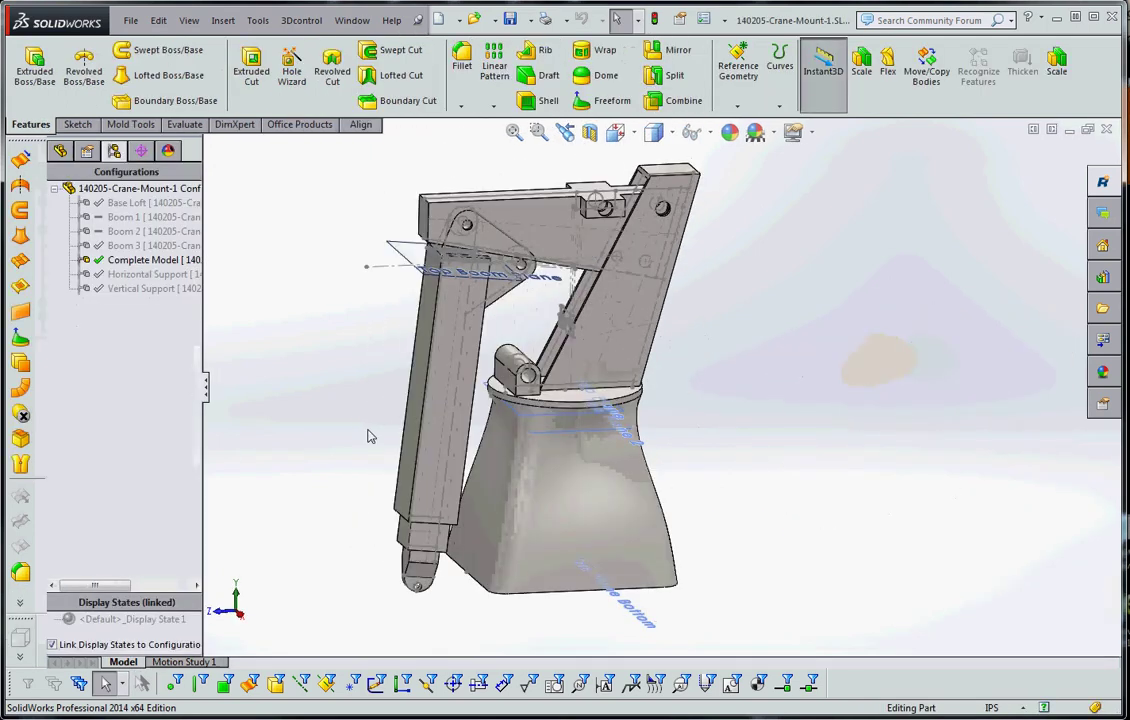
{"action": "double_click", "coordinate": [150, 288]}
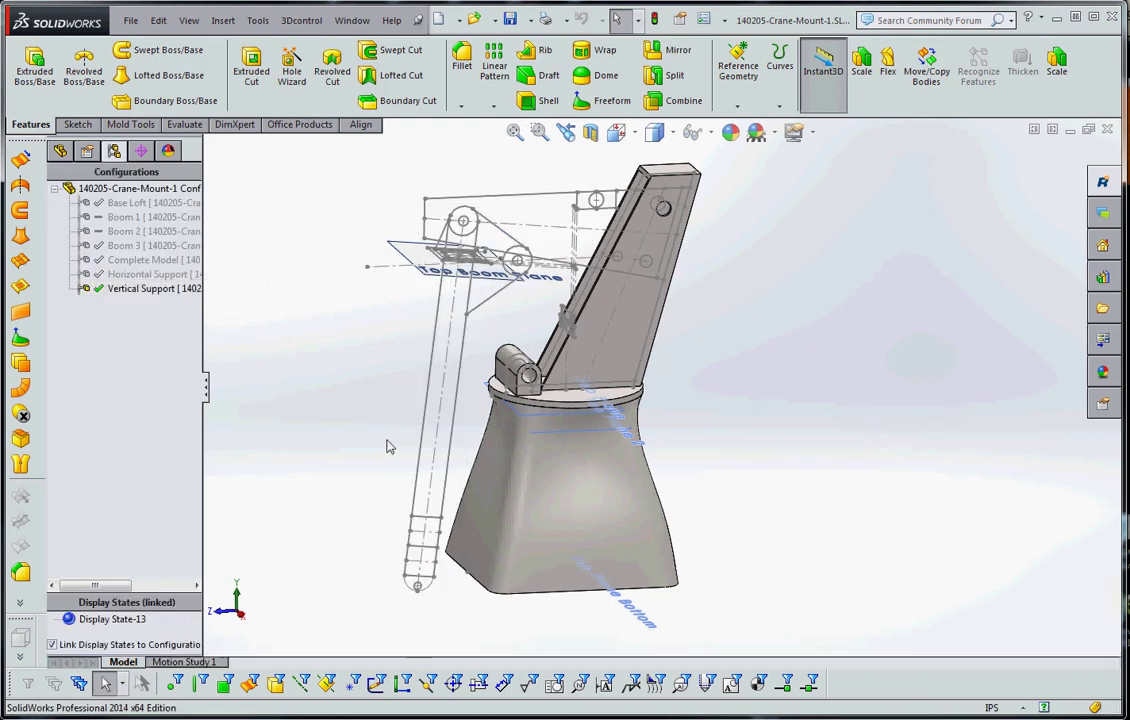
Suppress the Base Loft feature in the part's Vertical Support configuration
{"action": "left_click", "coordinate": [60, 150]}
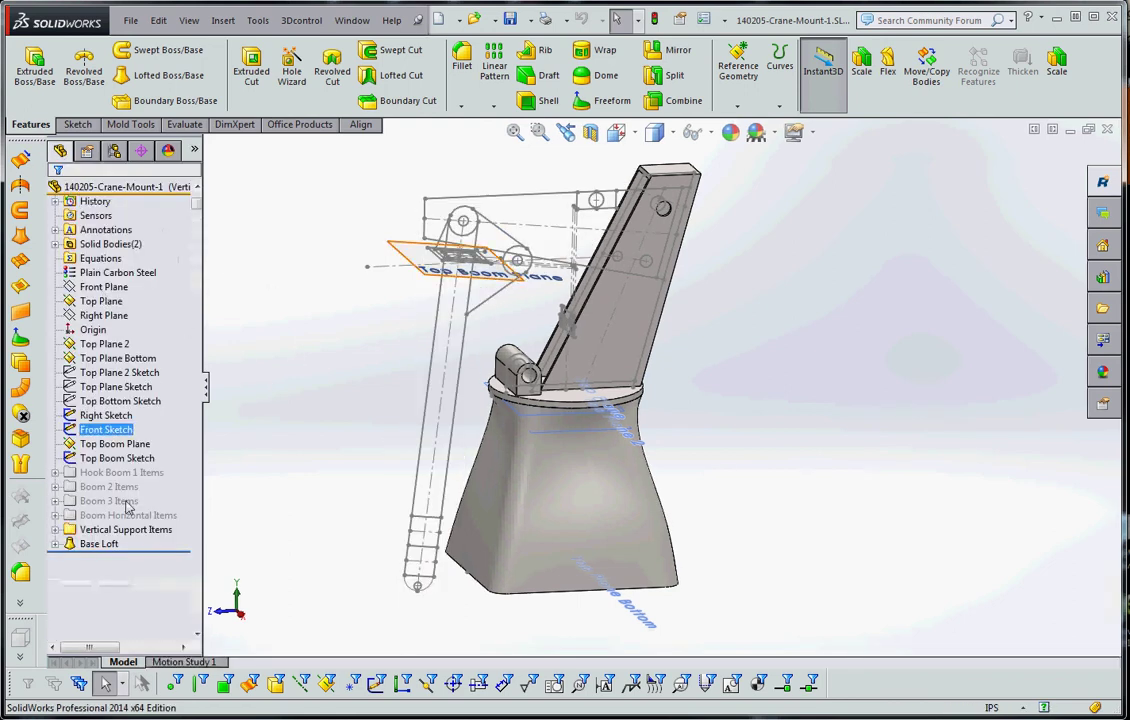
{"action": "right_click", "coordinate": [100, 553]}
{"action": "left_click", "coordinate": [98, 544]}
{"action": "right_click", "coordinate": [98, 544]}
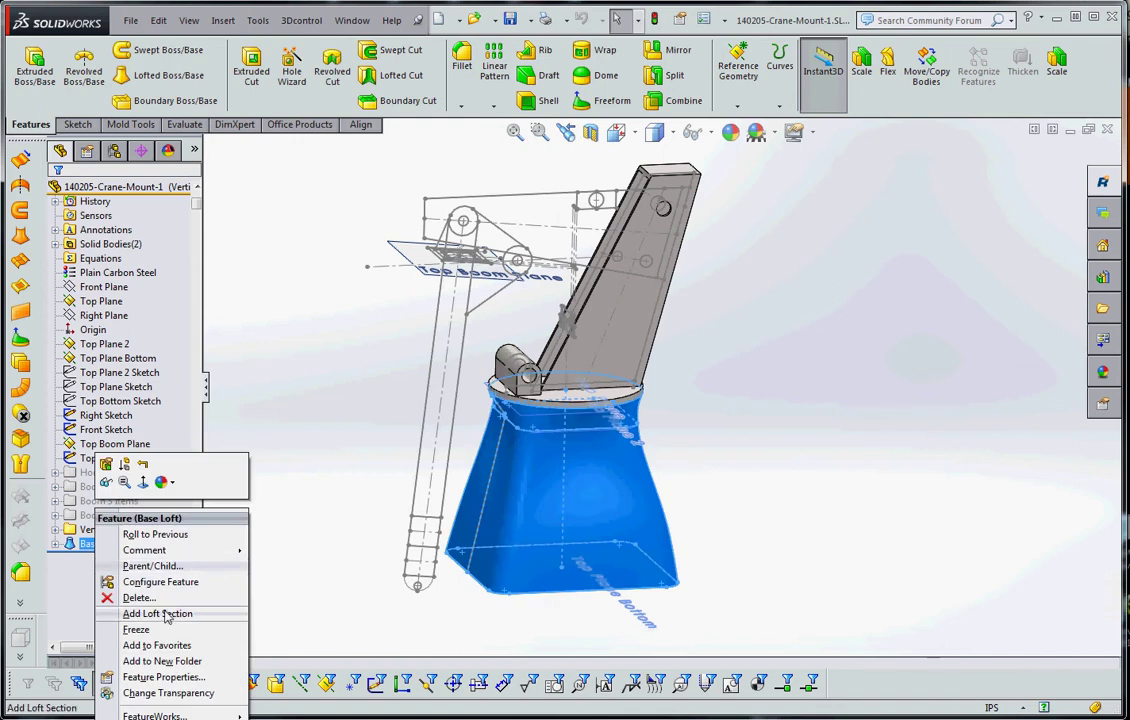
{"action": "left_click", "coordinate": [143, 466]}
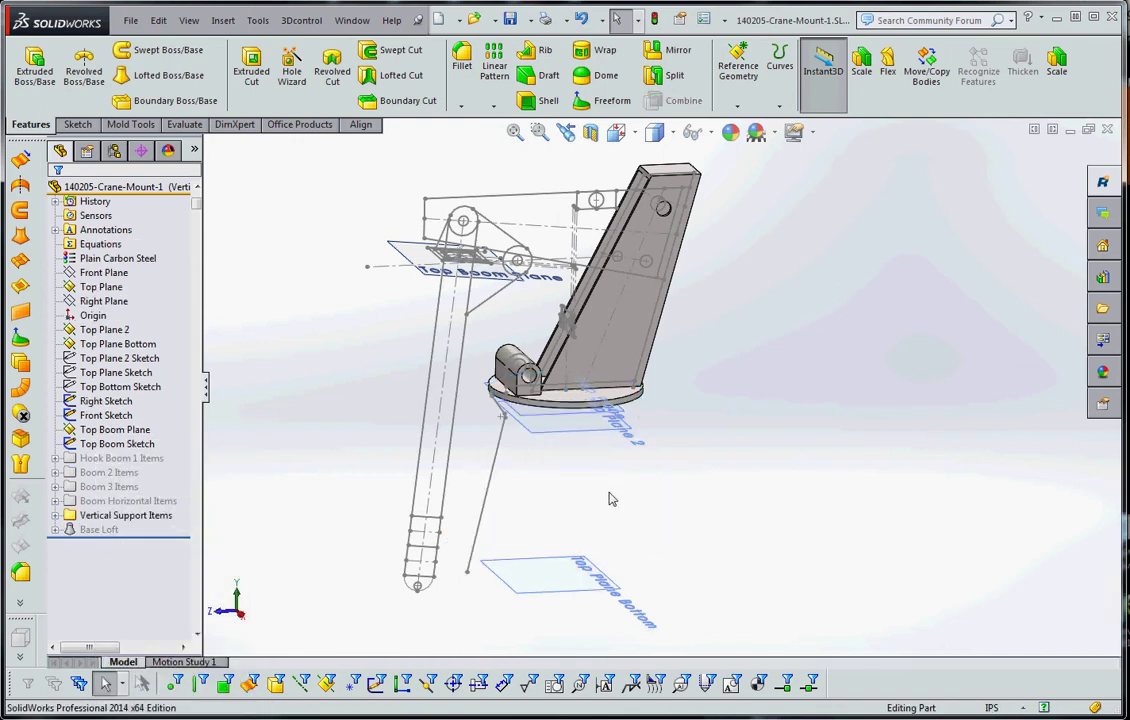
Return to the assembly and hide the boom layout sketch and the Top Boom Sketch on the vertical support component
{"action": "scroll", "coordinate": [706, 403], "scroll_direction": "up", "scroll_amount": 3}
{"action": "scroll", "coordinate": [562, 318], "scroll_direction": "down", "scroll_amount": 3}
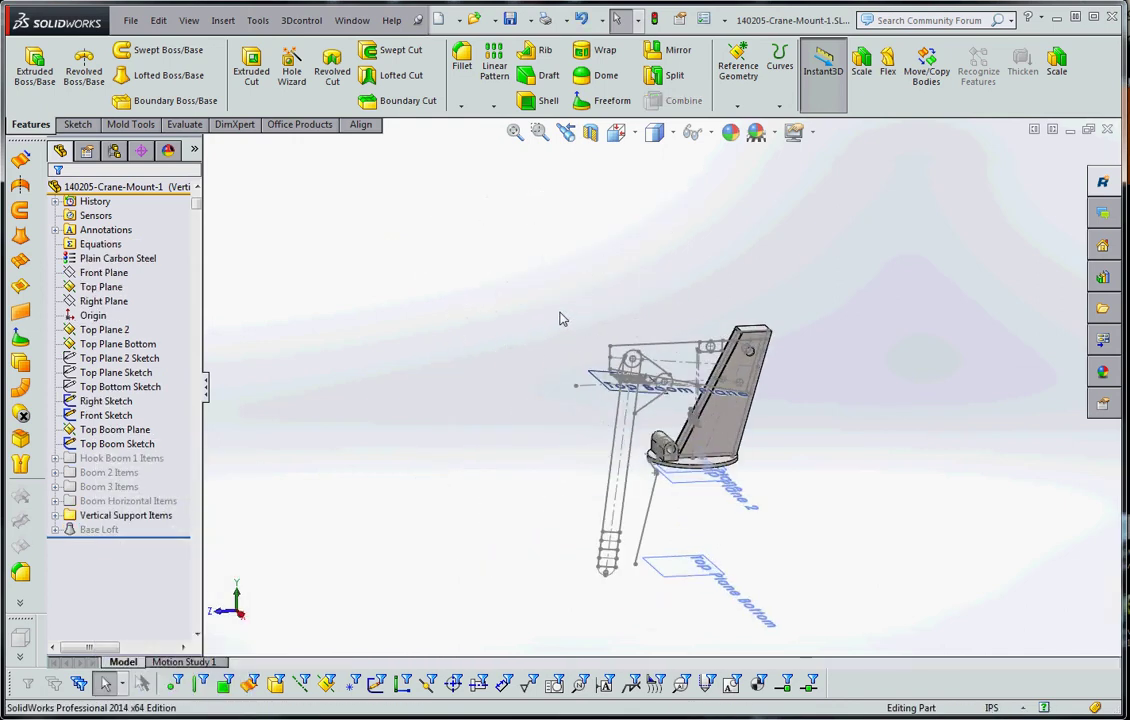
{"action": "scroll", "coordinate": [562, 318], "scroll_direction": "down", "scroll_amount": 2}
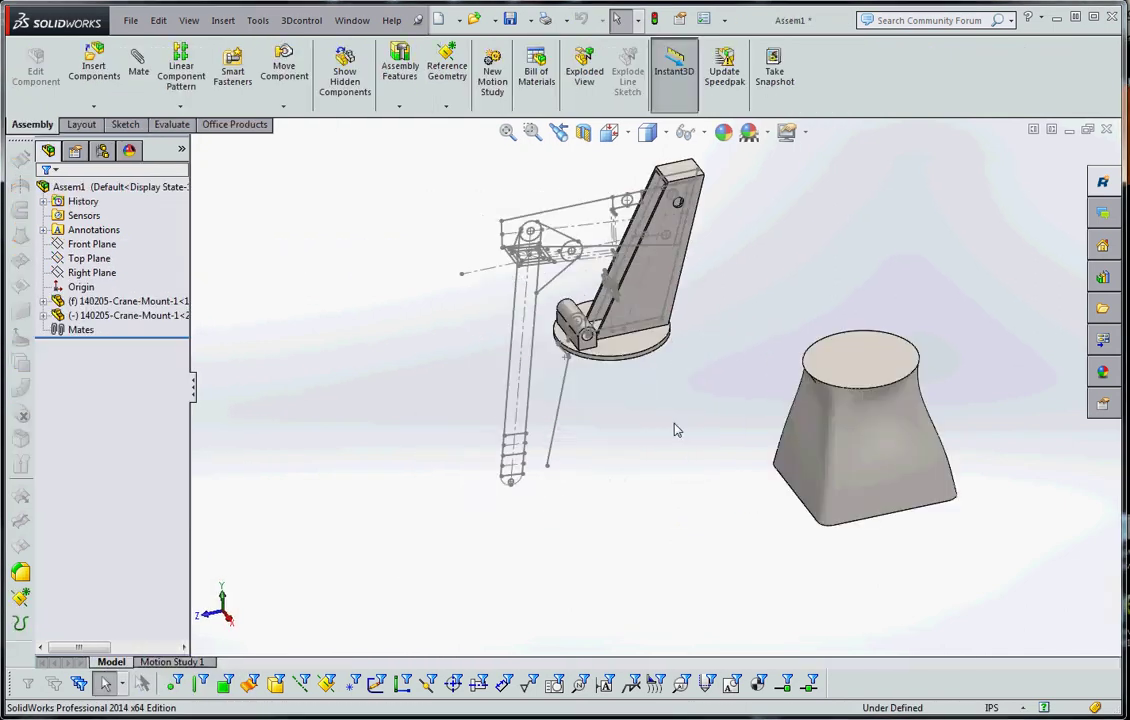
{"action": "scroll", "coordinate": [676, 429], "scroll_direction": "up", "scroll_amount": 3}
{"action": "scroll", "coordinate": [519, 393], "scroll_direction": "down", "scroll_amount": 3}
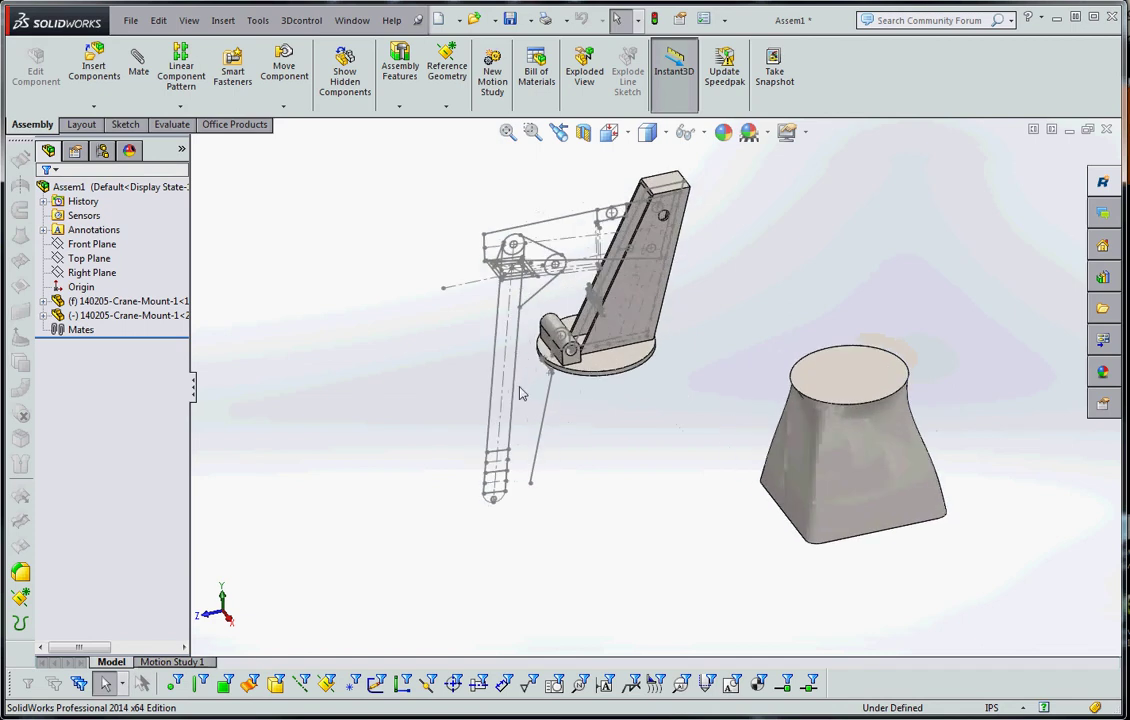
{"action": "left_click", "coordinate": [530, 320]}
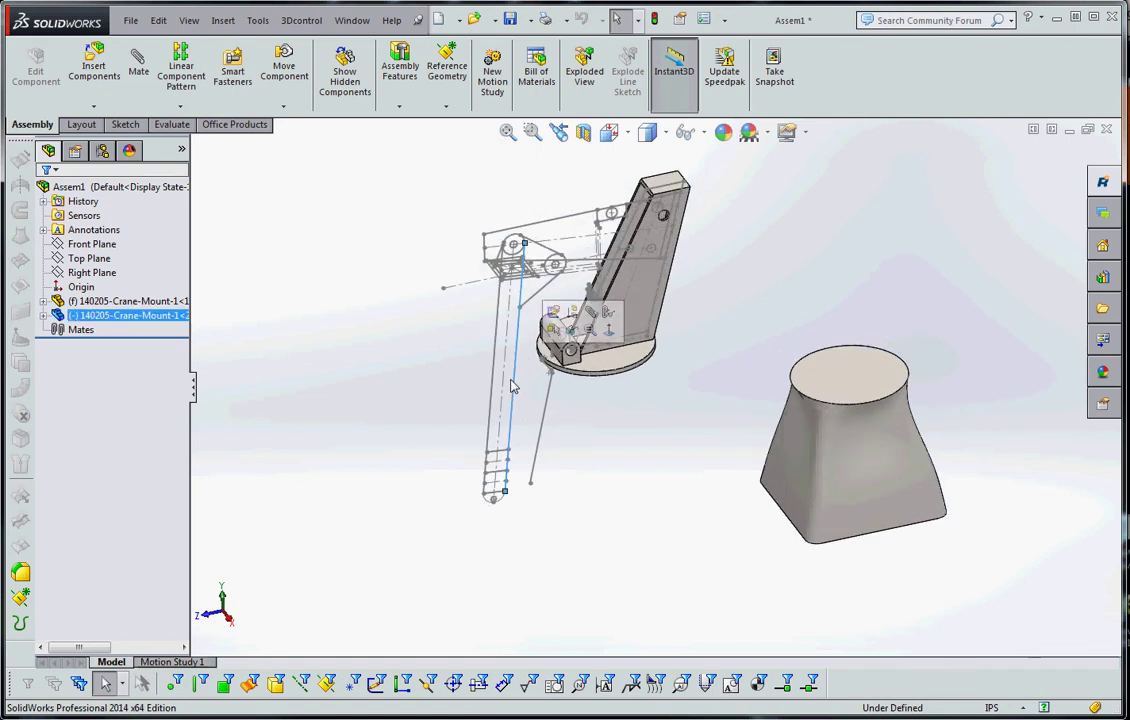
{"action": "left_click", "coordinate": [560, 306]}
{"action": "right_click", "coordinate": [525, 271]}
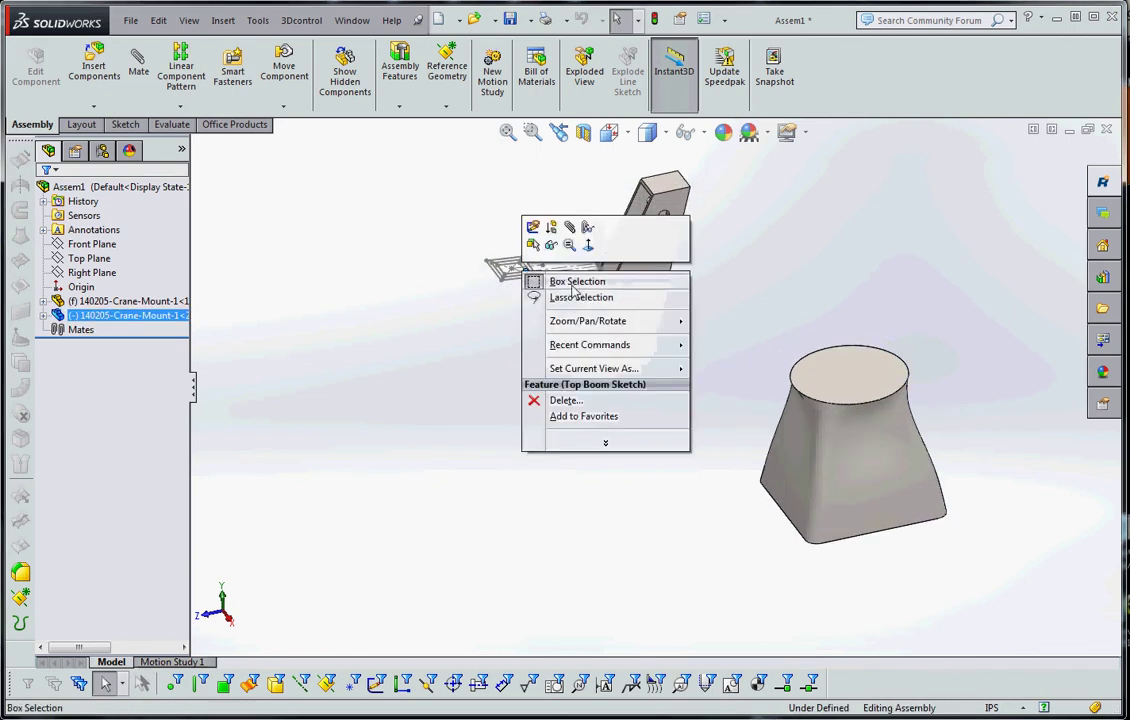
{"action": "left_click", "coordinate": [557, 247]}
Hide the small remaining sketch beside the sloped arm of the vertical support
{"action": "right_click", "coordinate": [598, 256]}
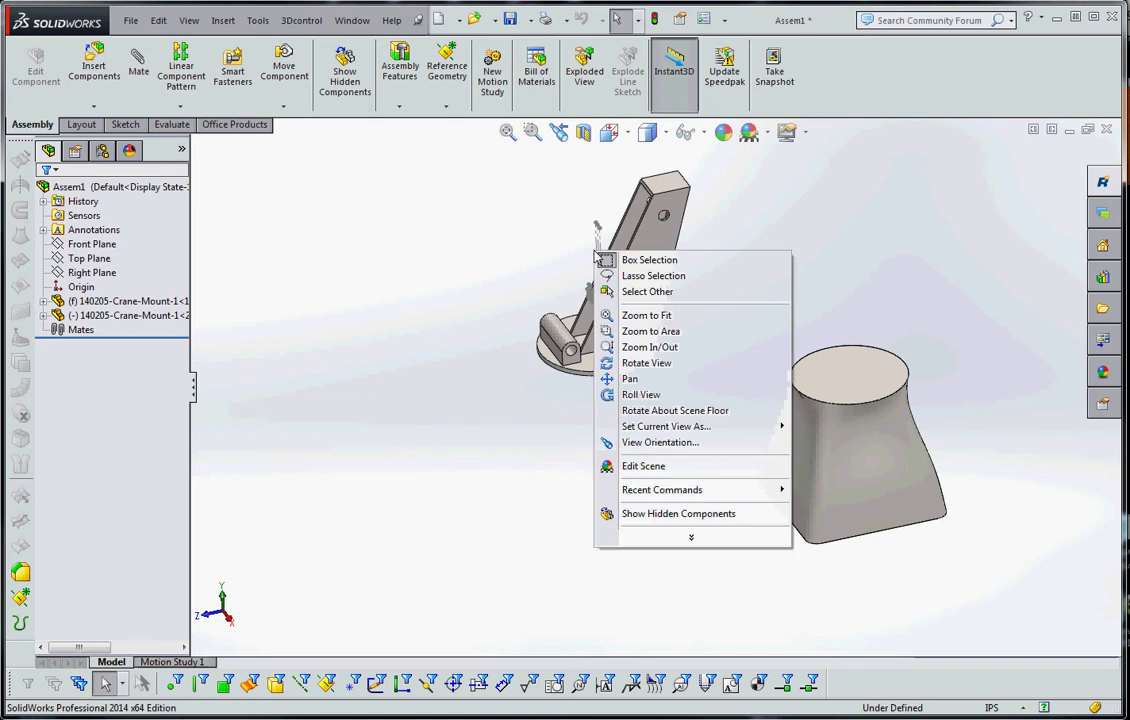
{"action": "left_click", "coordinate": [597, 243]}
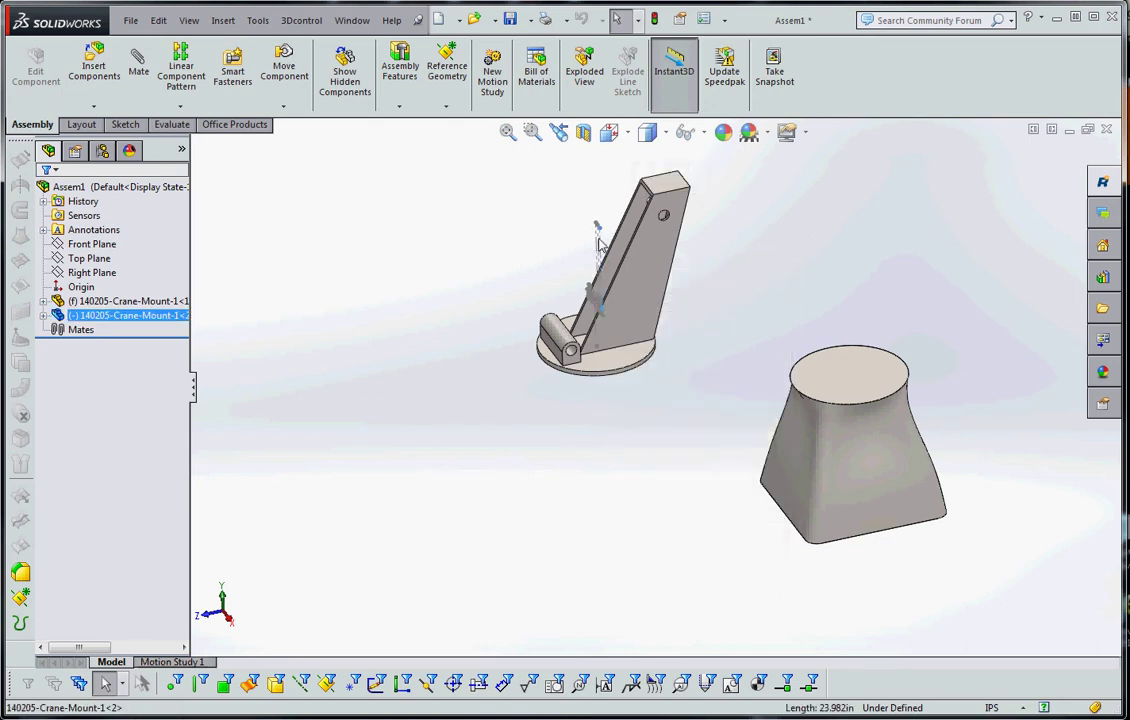
{"action": "right_click", "coordinate": [599, 240]}
{"action": "left_click", "coordinate": [628, 212]}
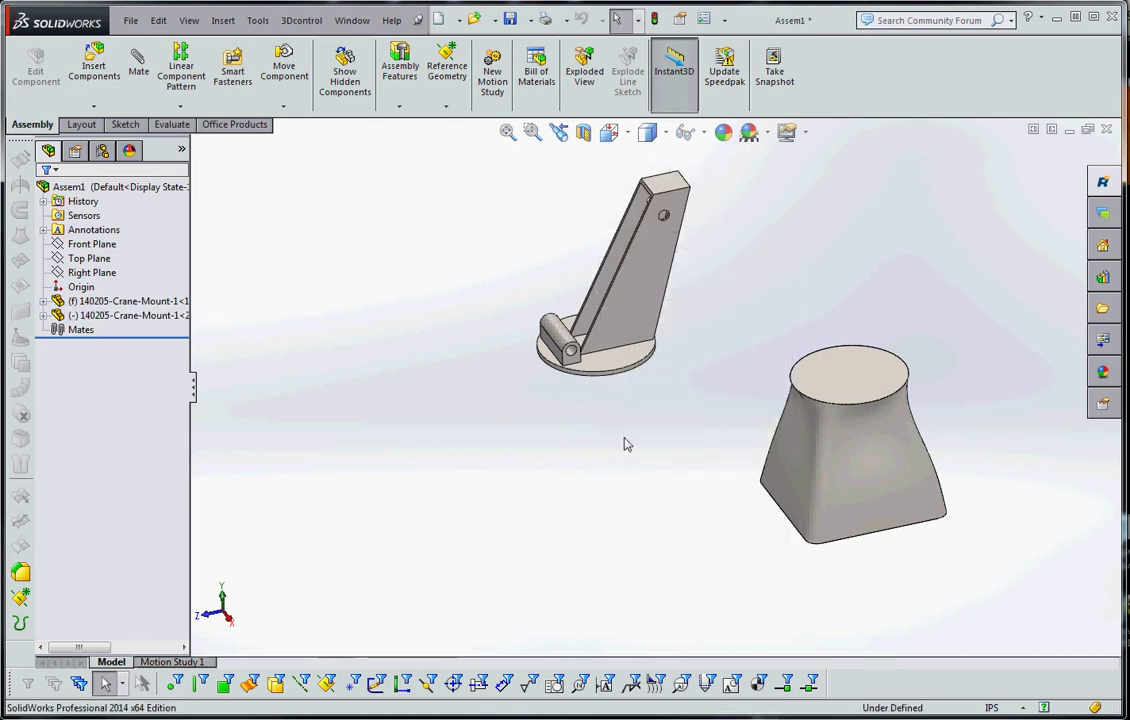
Add a coincident mate between the cylindrical rim of the support's round plate and the base loft's circular top edge
{"action": "scroll", "coordinate": [680, 418], "scroll_direction": "up", "scroll_amount": 3}
{"action": "scroll", "coordinate": [741, 403], "scroll_direction": "down", "scroll_amount": 4}
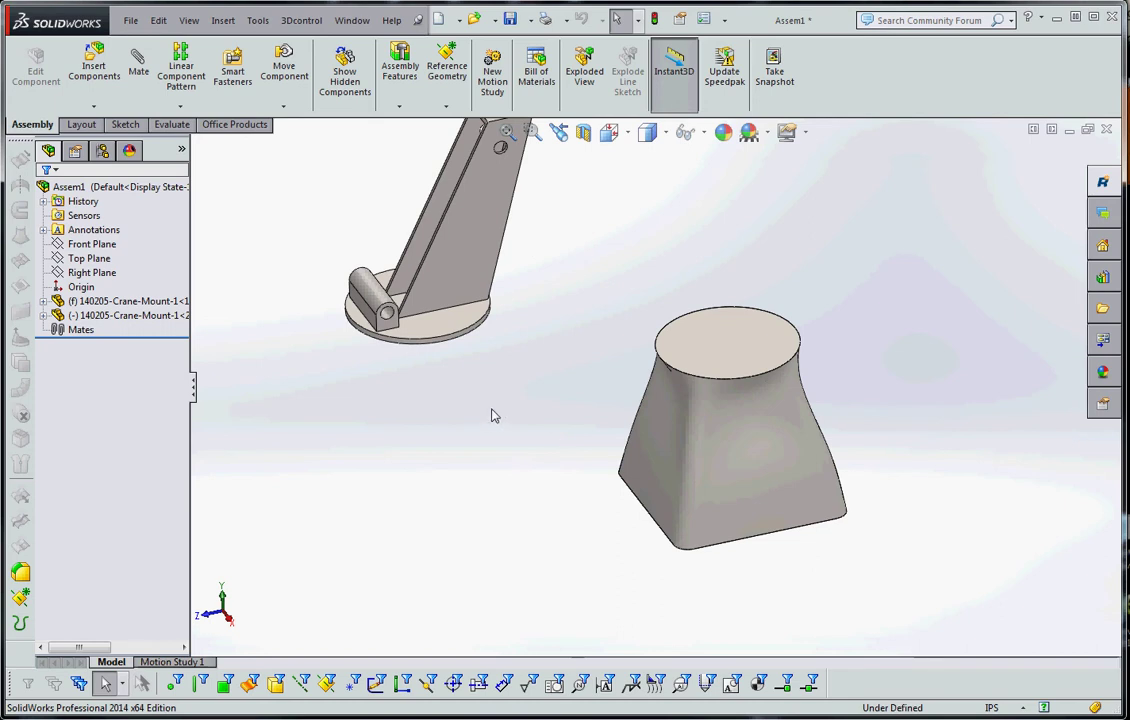
{"action": "left_click", "coordinate": [133, 66]}
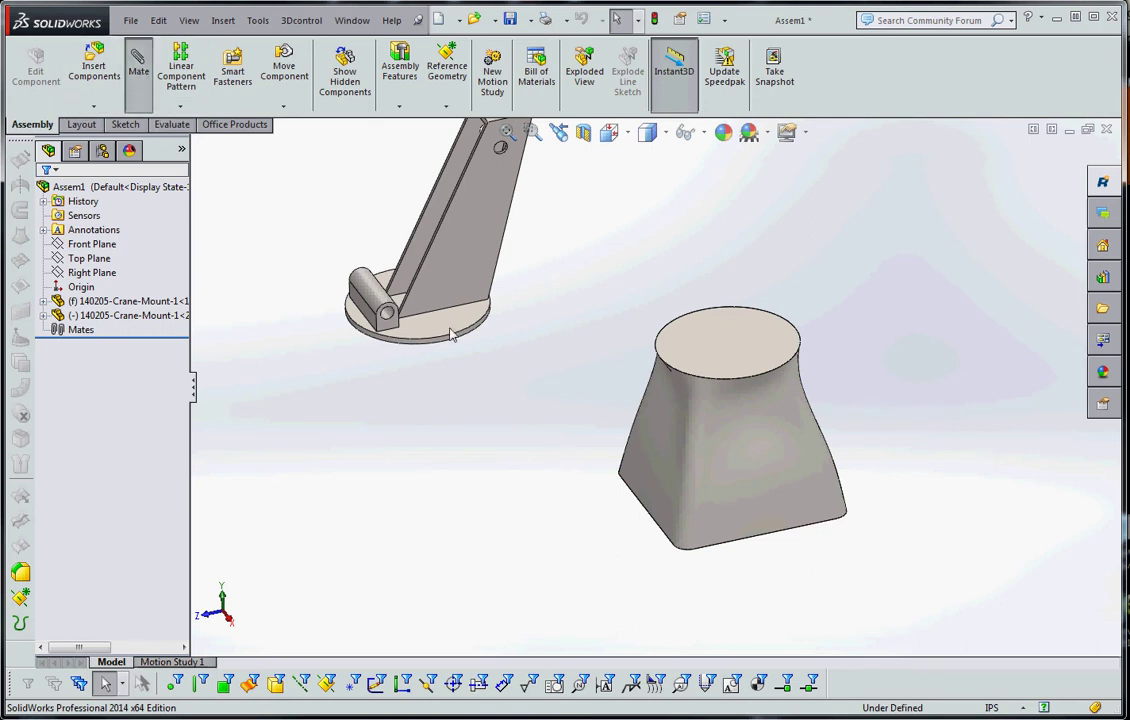
{"action": "scroll", "coordinate": [470, 350], "scroll_direction": "down", "scroll_amount": 5}
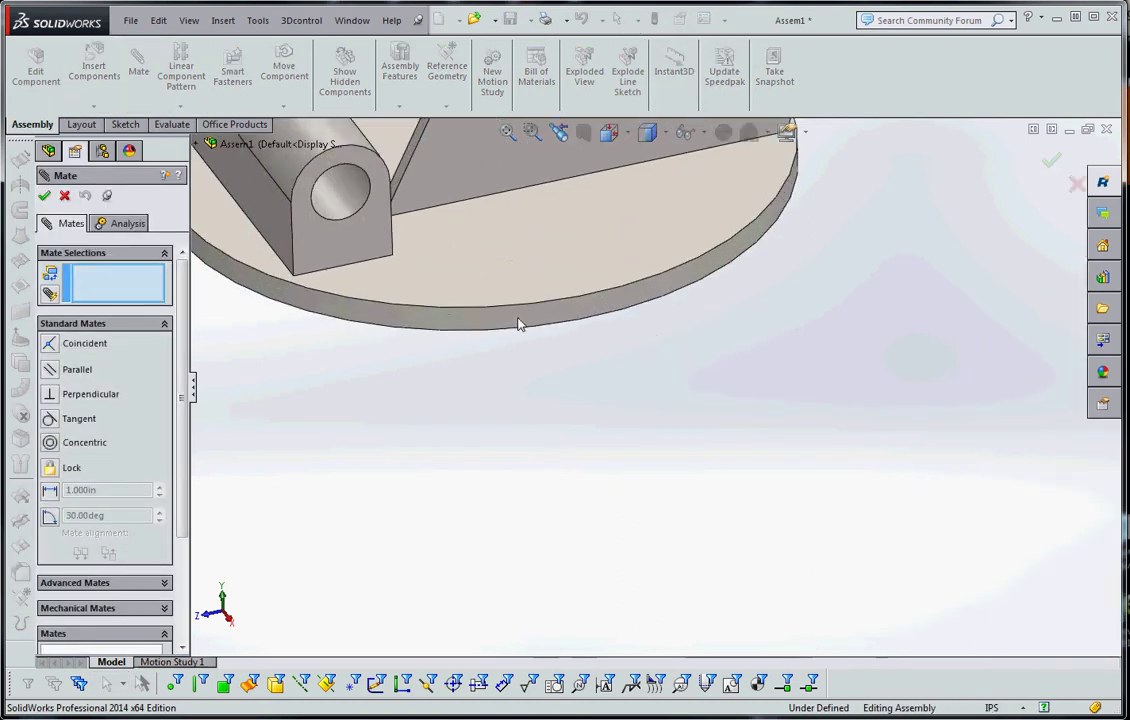
{"action": "left_click", "coordinate": [519, 328]}
{"action": "scroll", "coordinate": [704, 391], "scroll_direction": "up", "scroll_amount": 5}
{"action": "scroll", "coordinate": [780, 395], "scroll_direction": "down", "scroll_amount": 4}
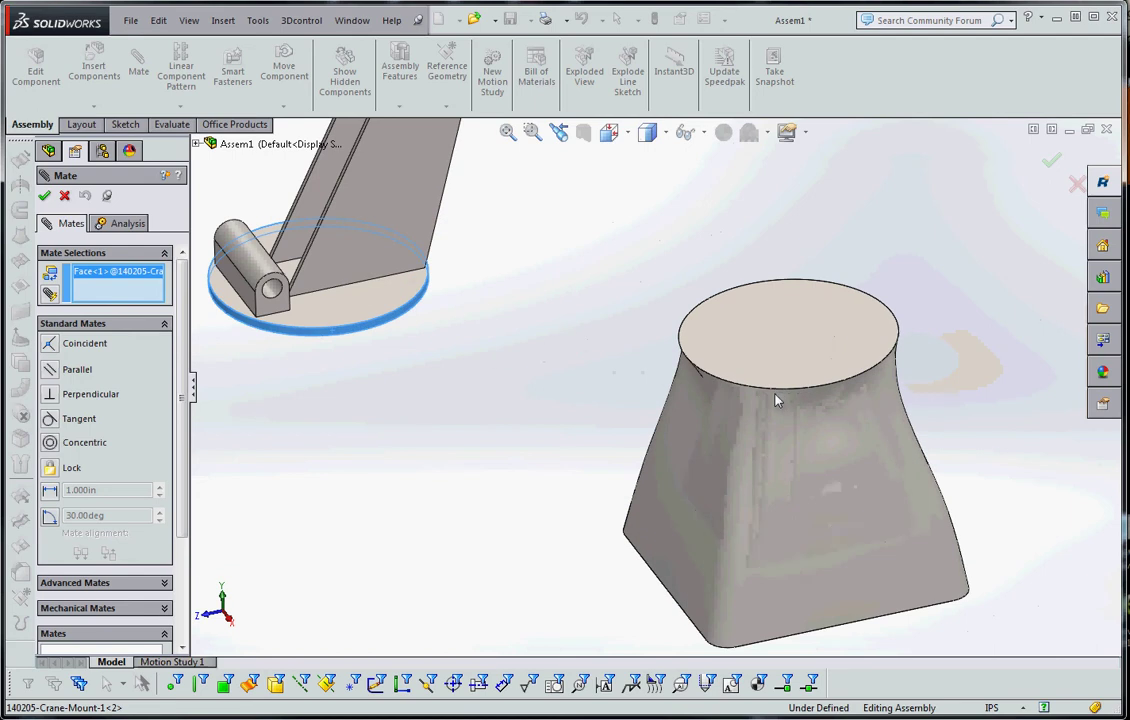
{"action": "left_click", "coordinate": [775, 389]}
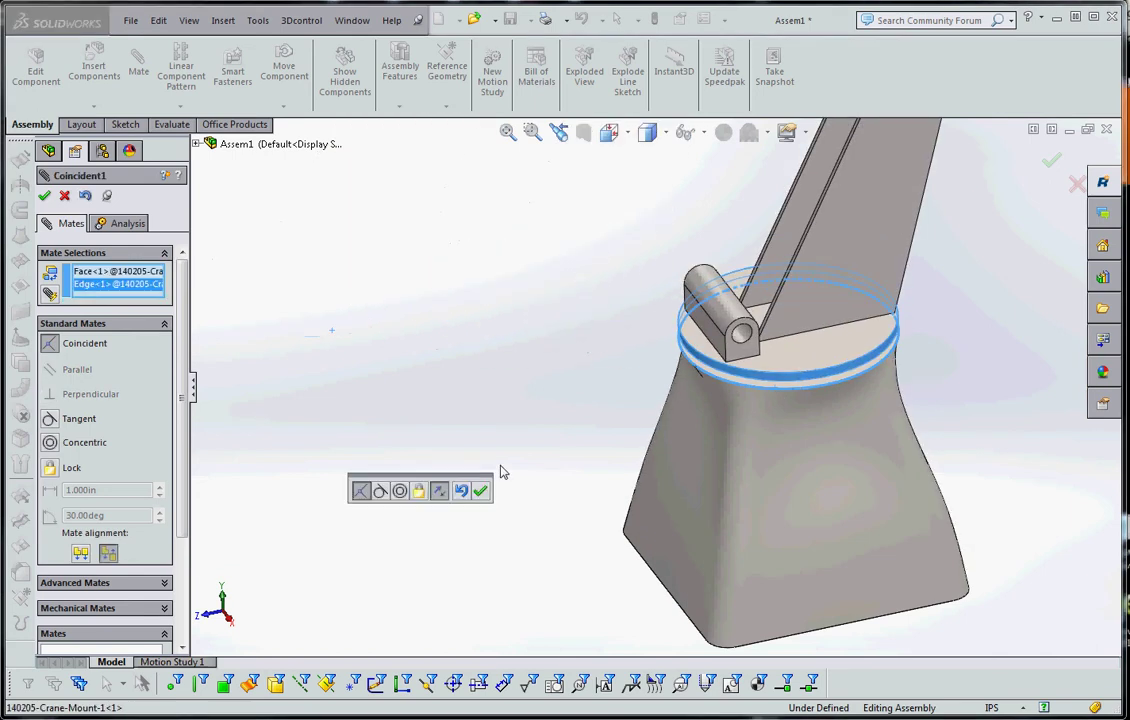
{"action": "left_click", "coordinate": [44, 196]}
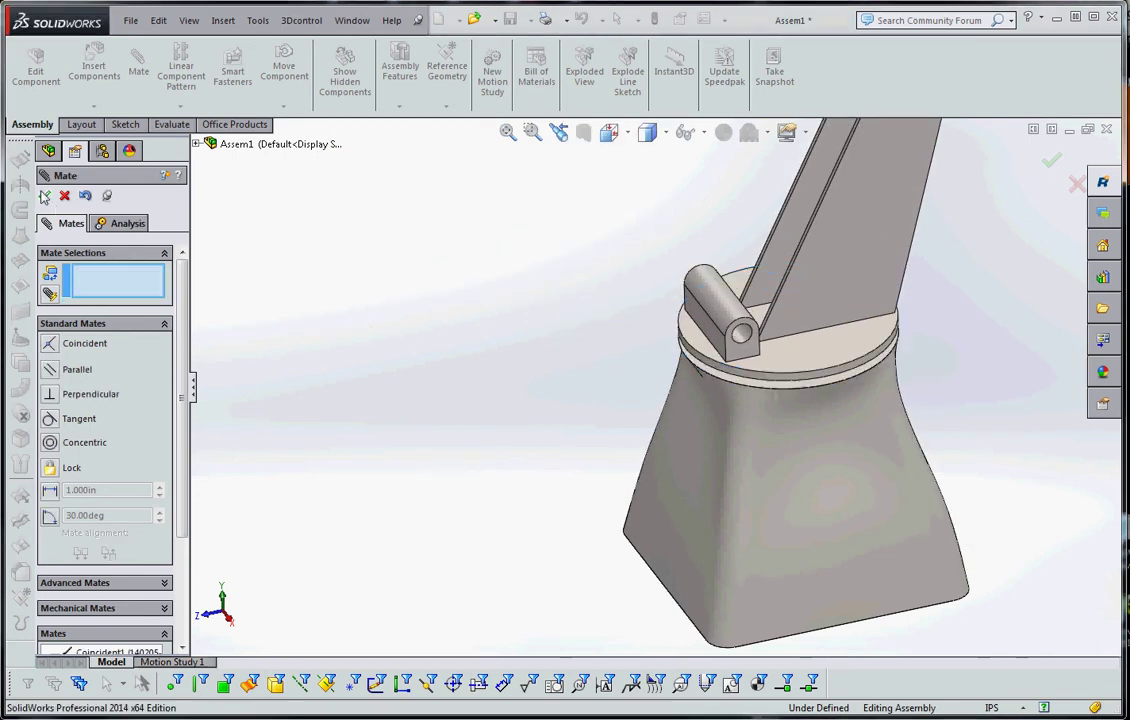
{"action": "left_click", "coordinate": [44, 196]}
Add a coincident mate between the underside of the support's round plate and the top face of the base loft
{"action": "scroll", "coordinate": [429, 396], "scroll_direction": "up", "scroll_amount": 4}
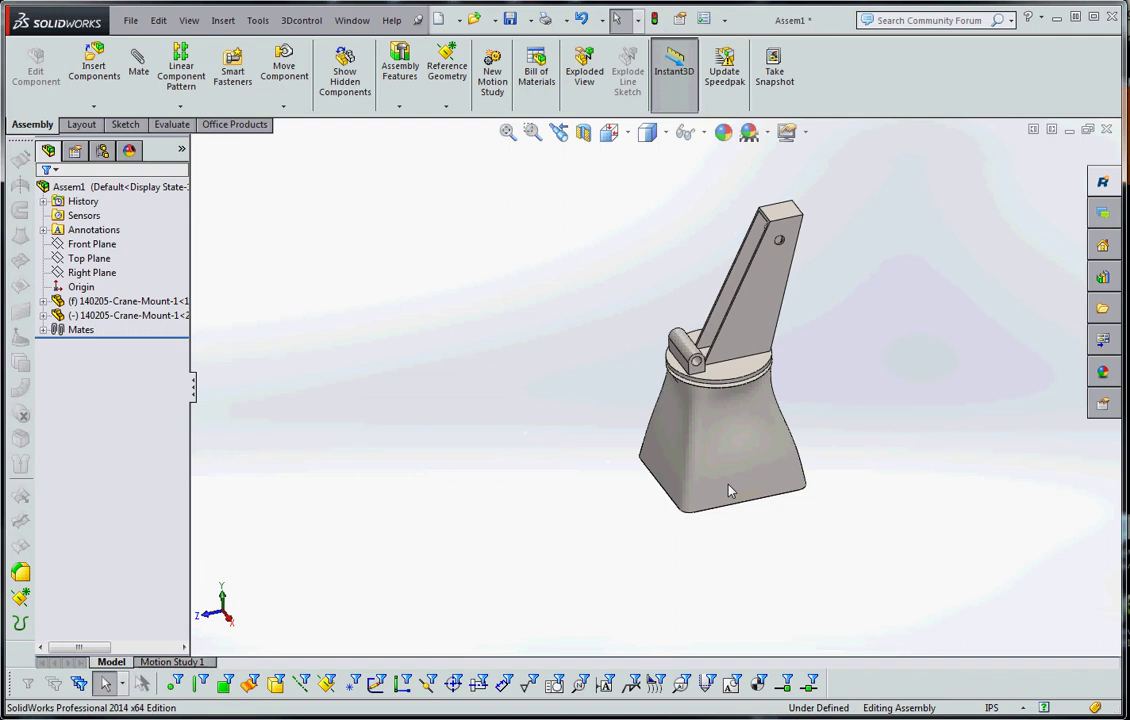
{"action": "middle_click_drag", "start_coordinate": [730, 491], "coordinate": [714, 356]}
{"action": "scroll", "coordinate": [714, 371], "scroll_direction": "down", "scroll_amount": 6}
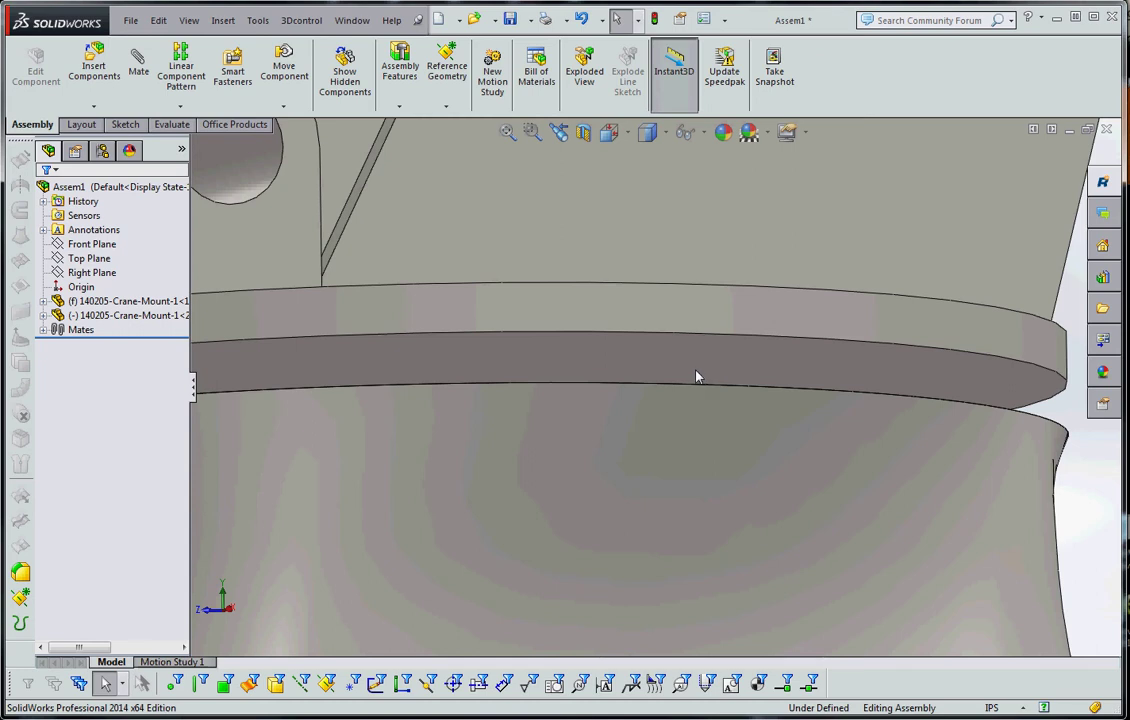
{"action": "left_click", "coordinate": [691, 370]}
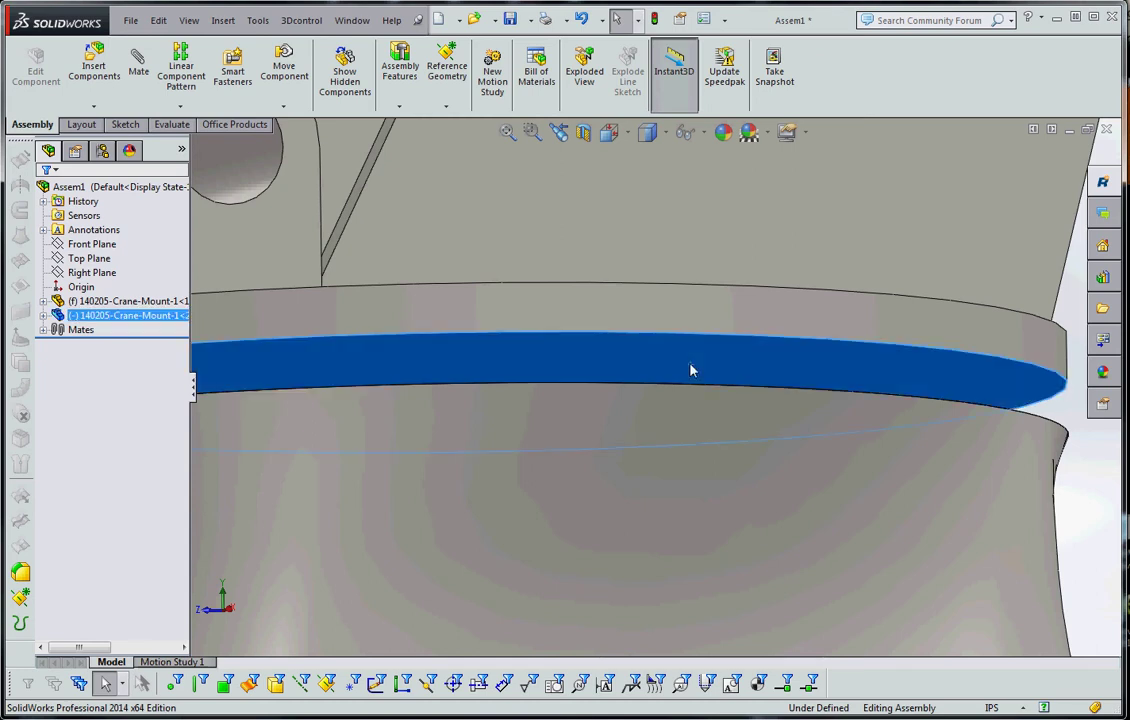
{"action": "middle_click_drag", "start_coordinate": [727, 366], "coordinate": [719, 431]}
{"action": "left_click", "coordinate": [701, 427], "text": "ctrl"}
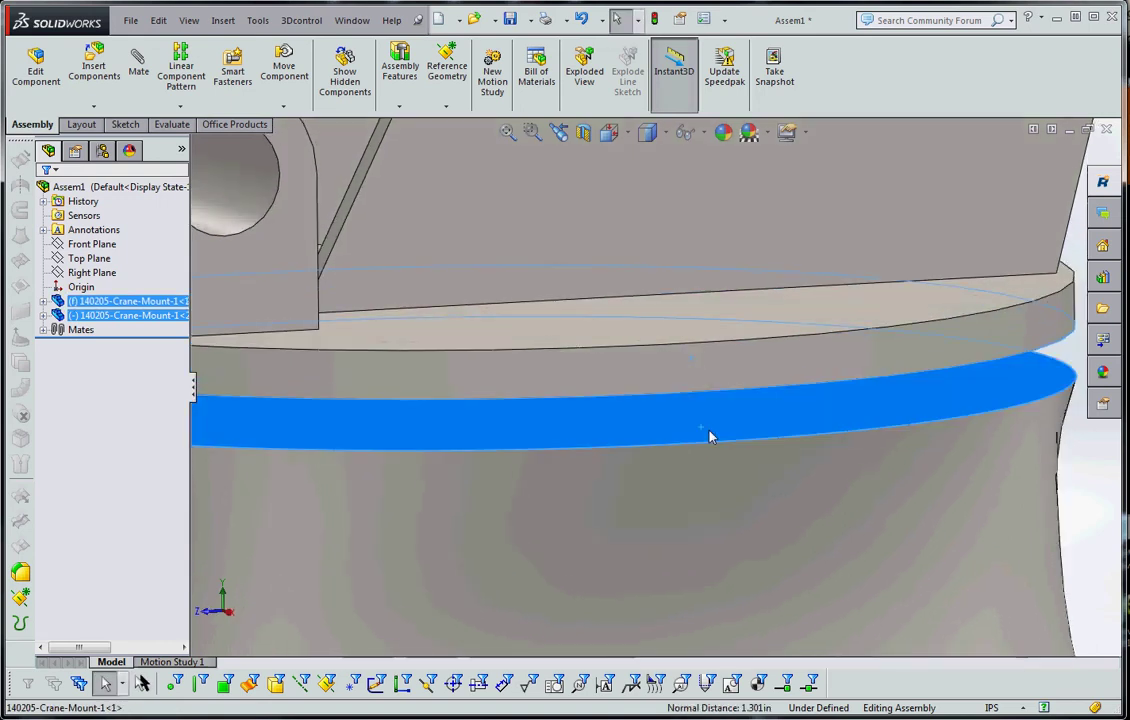
{"action": "left_click", "coordinate": [138, 66]}
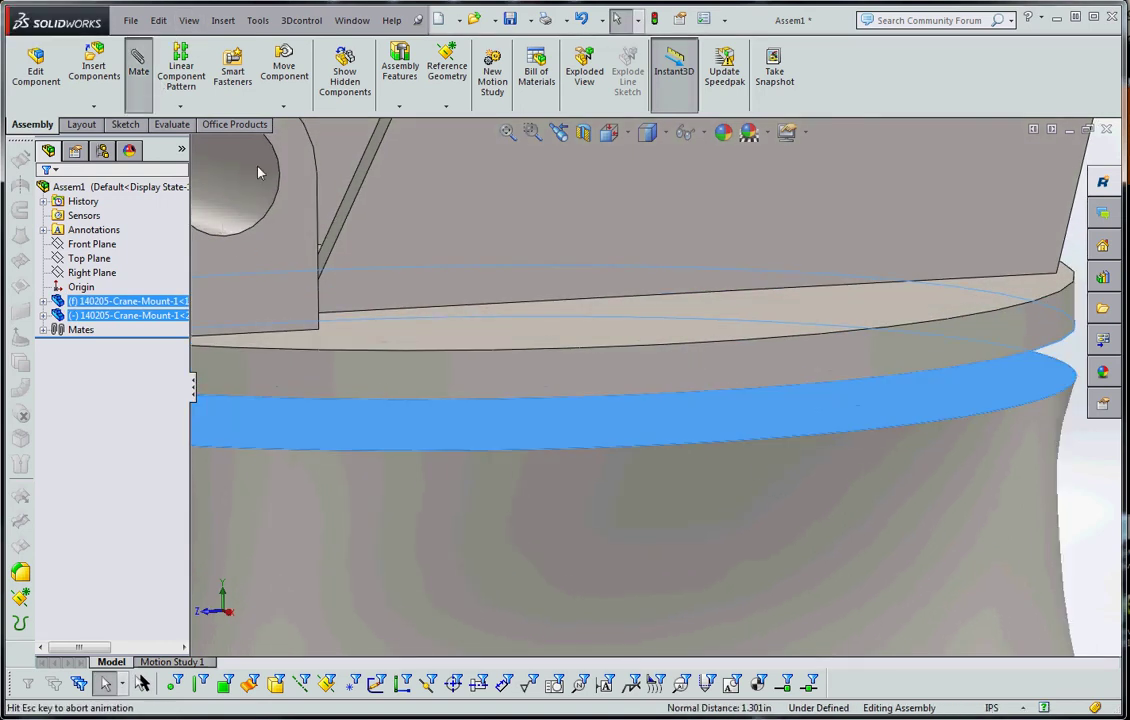
{"action": "scroll", "coordinate": [575, 428], "scroll_direction": "up", "scroll_amount": 5}
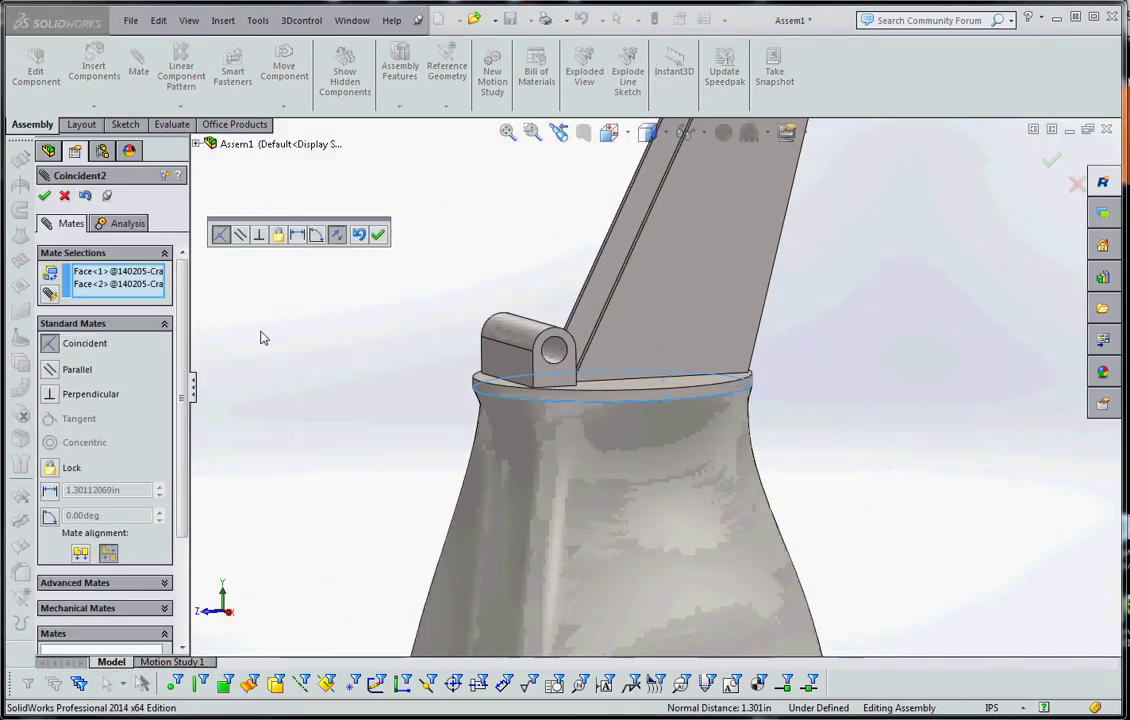
{"action": "left_click", "coordinate": [46, 196]}
{"action": "scroll", "coordinate": [345, 341], "scroll_direction": "up", "scroll_amount": 3}
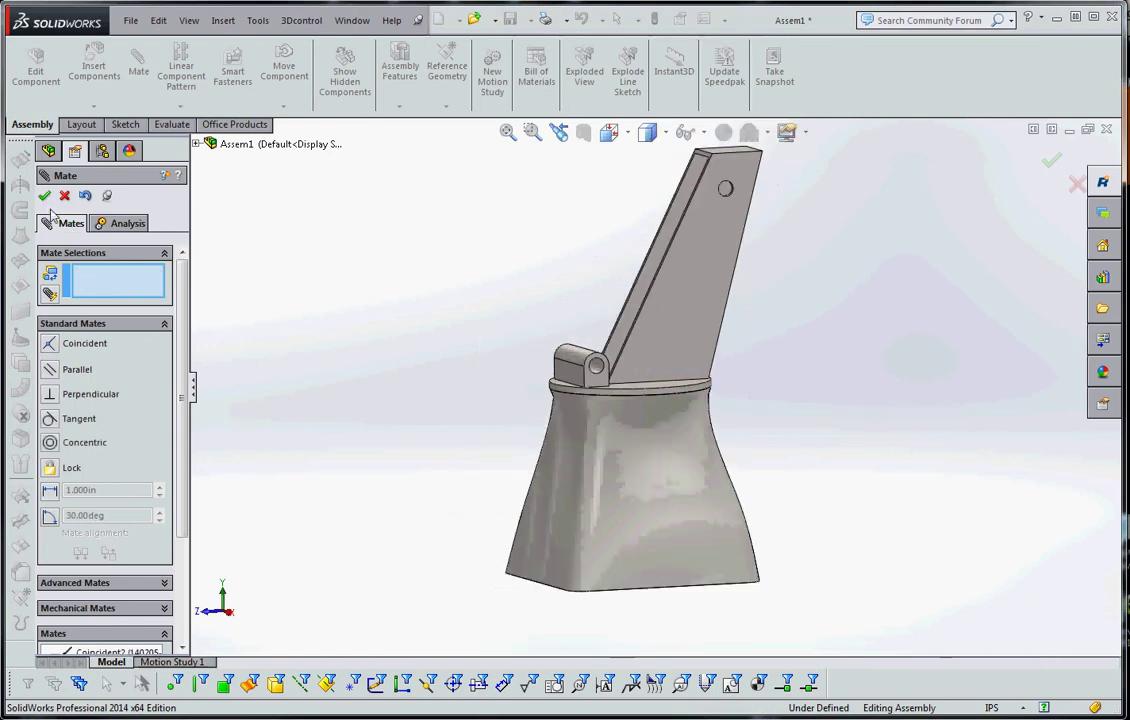
{"action": "key", "text": "Escape"}
Try moving the mated vertical support on the base loft to check its freedom of movement
{"action": "scroll", "coordinate": [683, 356], "scroll_direction": "down", "scroll_amount": 3}
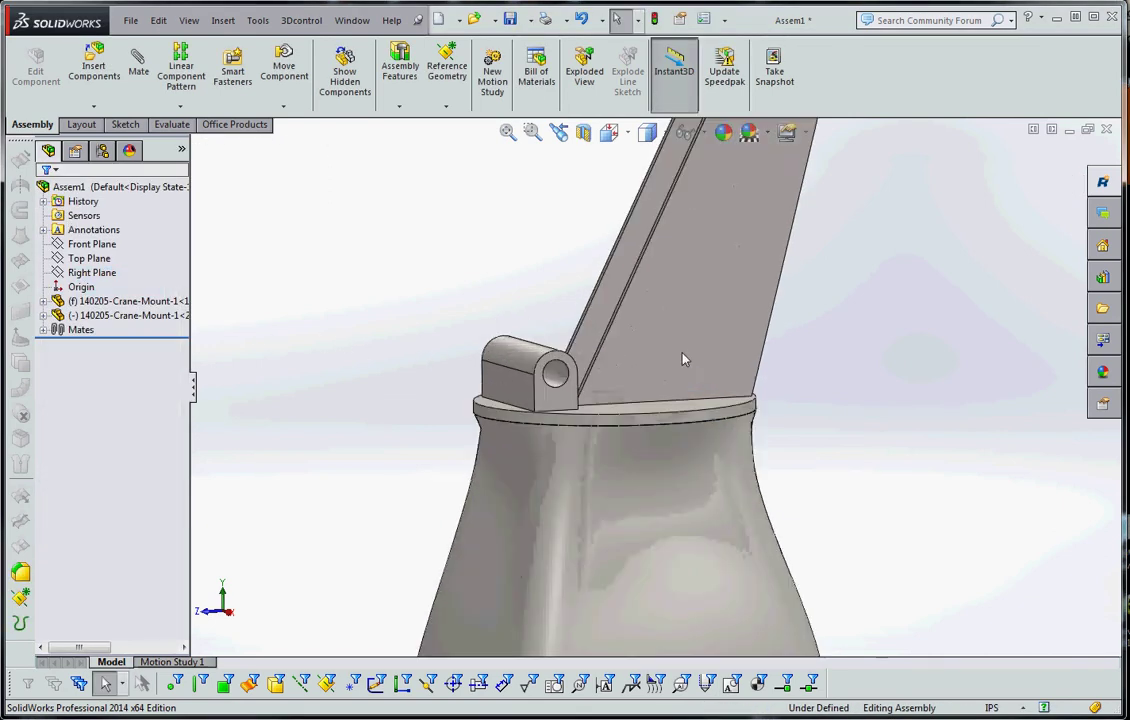
{"action": "left_click", "coordinate": [681, 352]}
{"action": "left_click_drag", "start_coordinate": [760, 335], "coordinate": [754, 404]}
{"action": "left_click", "coordinate": [839, 424]}
{"action": "scroll", "coordinate": [836, 420], "scroll_direction": "up", "scroll_amount": 5}
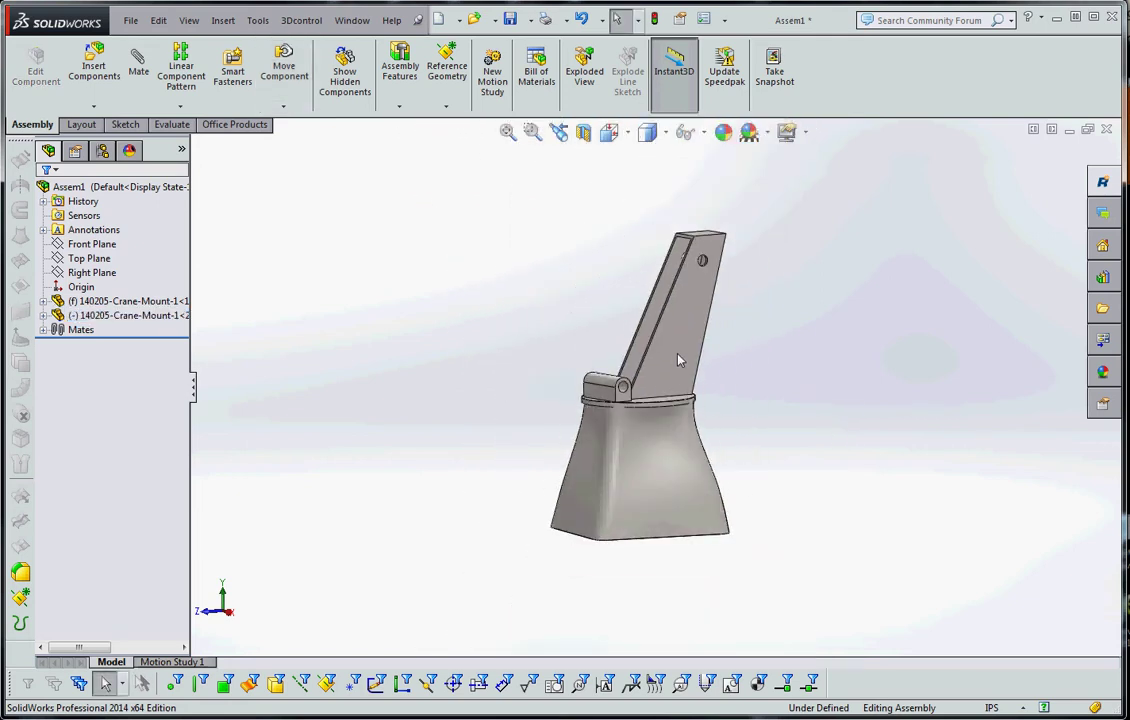
Copy the vertical support beside the crane and set the copy's referenced configuration to Horizontal Support
{"action": "left_click_drag", "start_coordinate": [689, 352], "coordinate": [436, 324], "text": "ctrl"}
{"action": "left_click", "coordinate": [440, 326]}
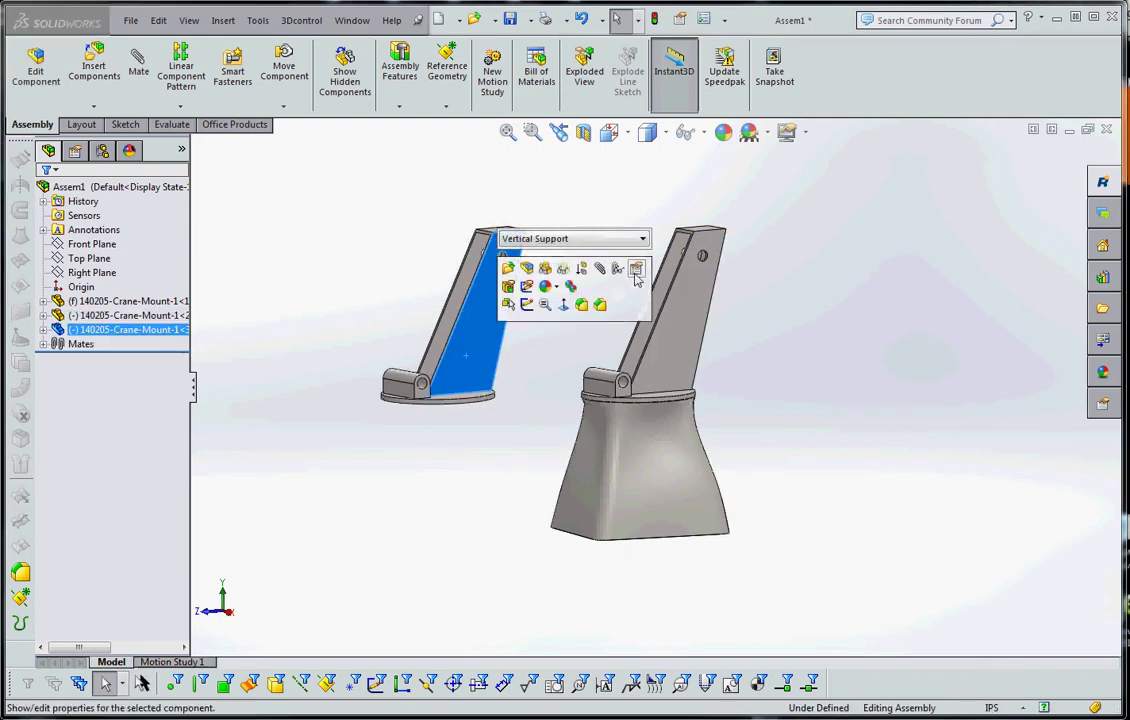
{"action": "left_click", "coordinate": [635, 279]}
{"action": "left_click", "coordinate": [151, 511]}
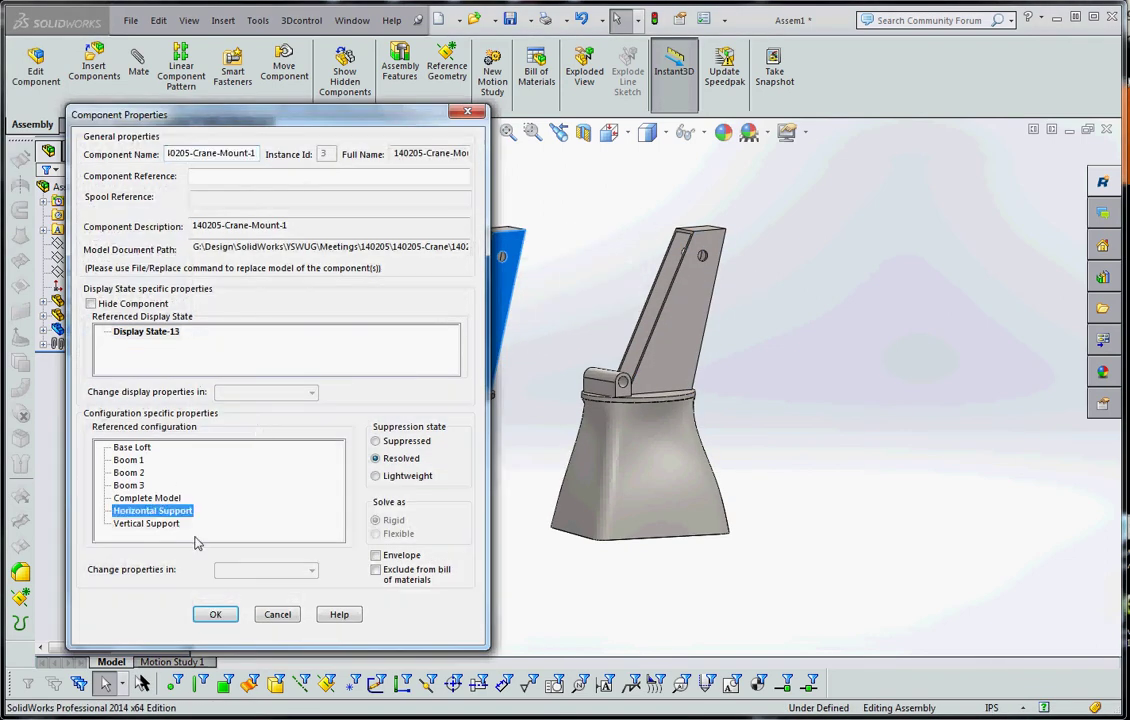
{"action": "left_click", "coordinate": [216, 615]}
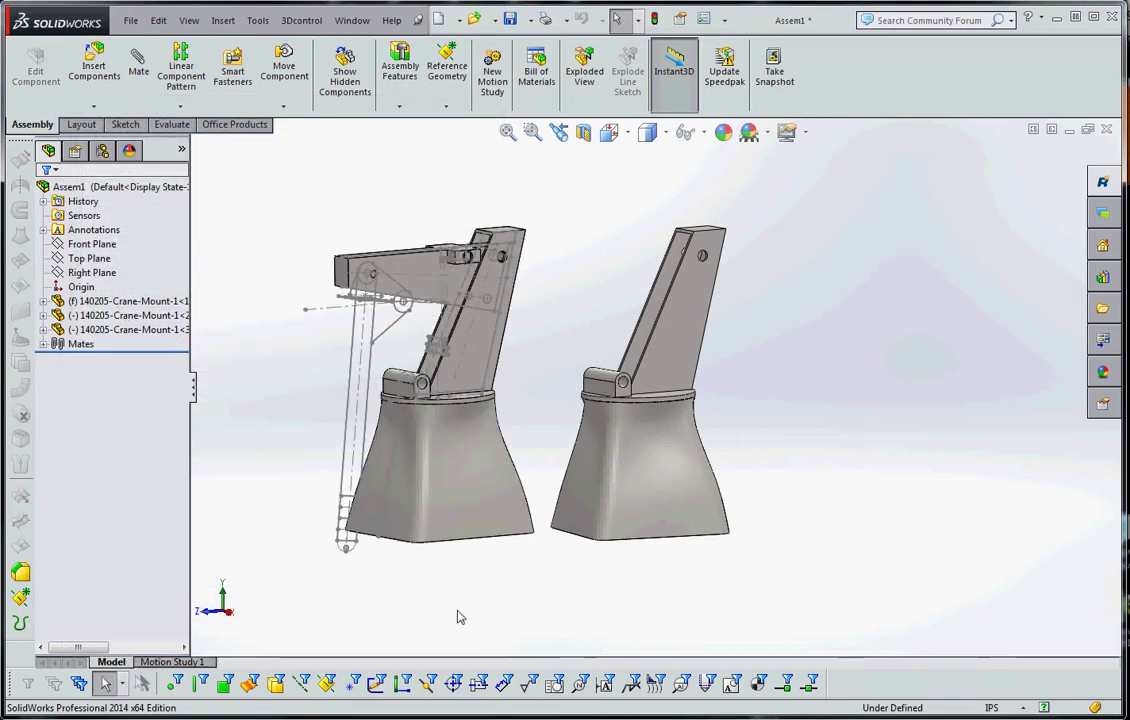
Switch to the 140205-Crane-Mount-1 part and activate its Horizontal Support configuration
{"action": "key", "text": "z"}
{"action": "key", "text": "z"}
{"action": "key", "text": "z"}
{"action": "key", "text": "z"}
{"action": "scroll", "coordinate": [528, 440], "scroll_direction": "down", "scroll_amount": 6}
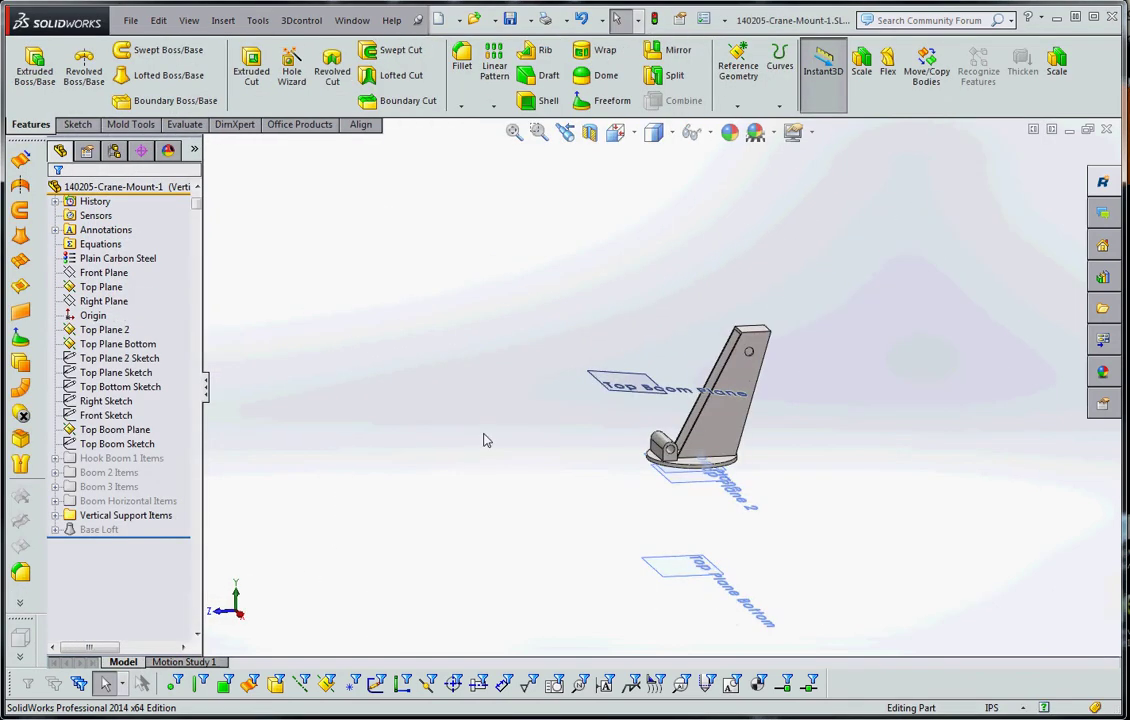
{"action": "left_click", "coordinate": [117, 150]}
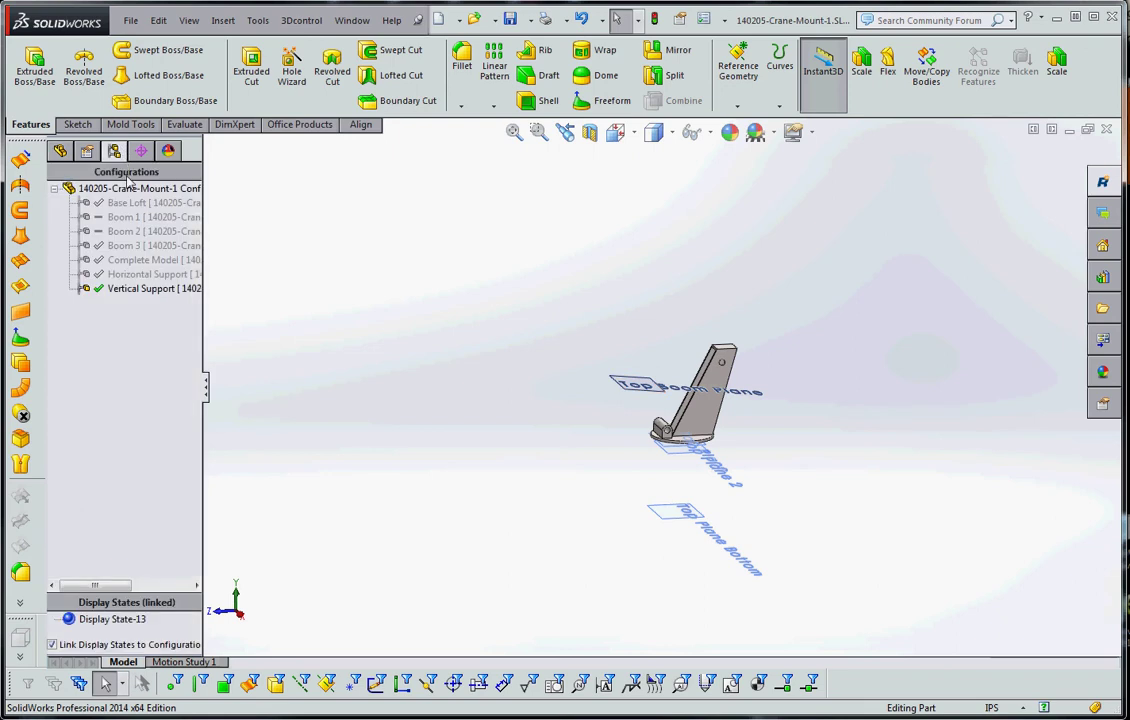
{"action": "double_click", "coordinate": [140, 274]}
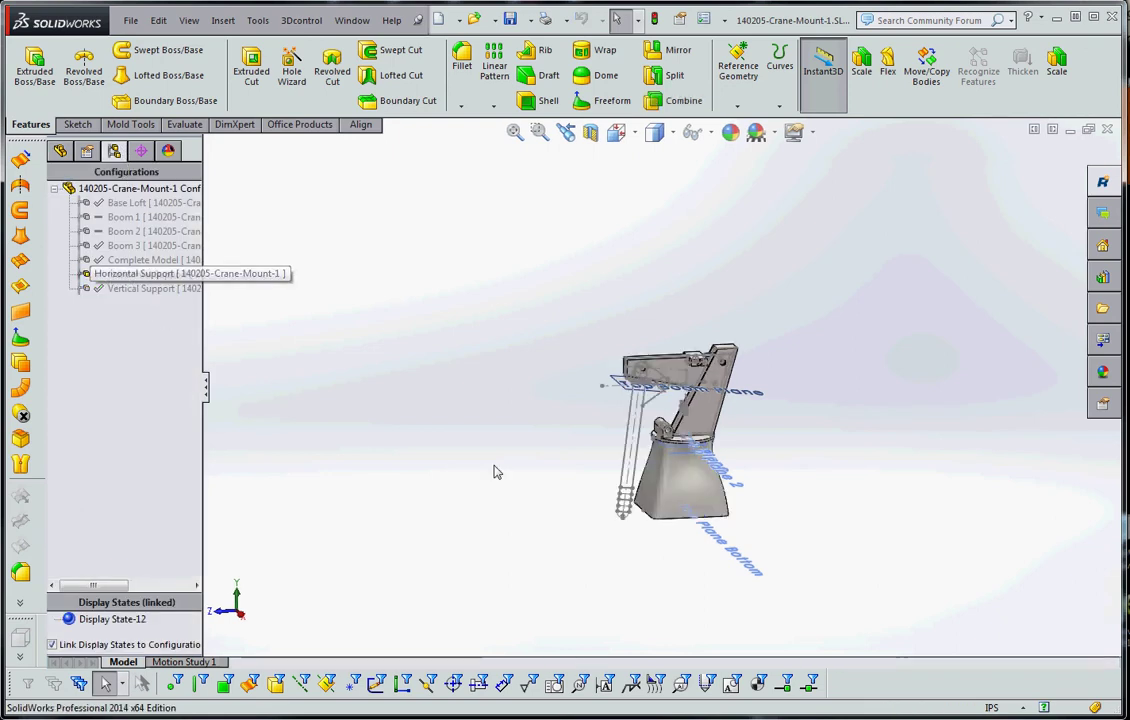
Suppress the Vertical Support Items folder in the part's Horizontal Support configuration
{"action": "left_click", "coordinate": [60, 150]}
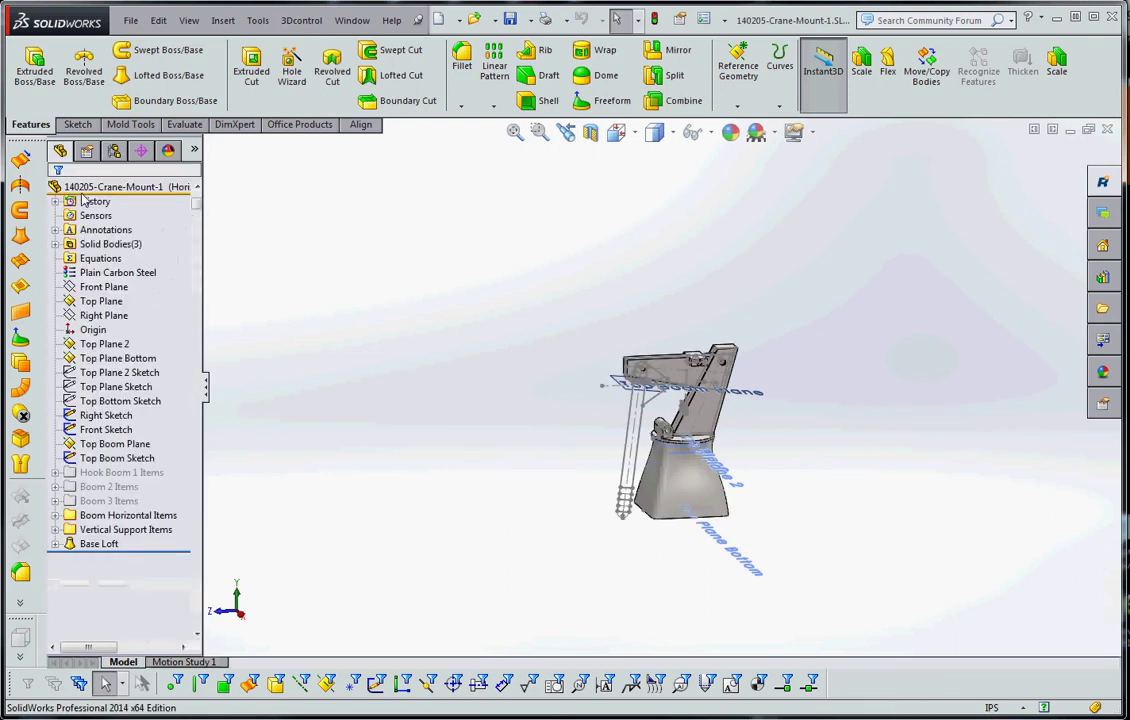
{"action": "left_click", "coordinate": [125, 515]}
{"action": "left_click", "coordinate": [104, 532]}
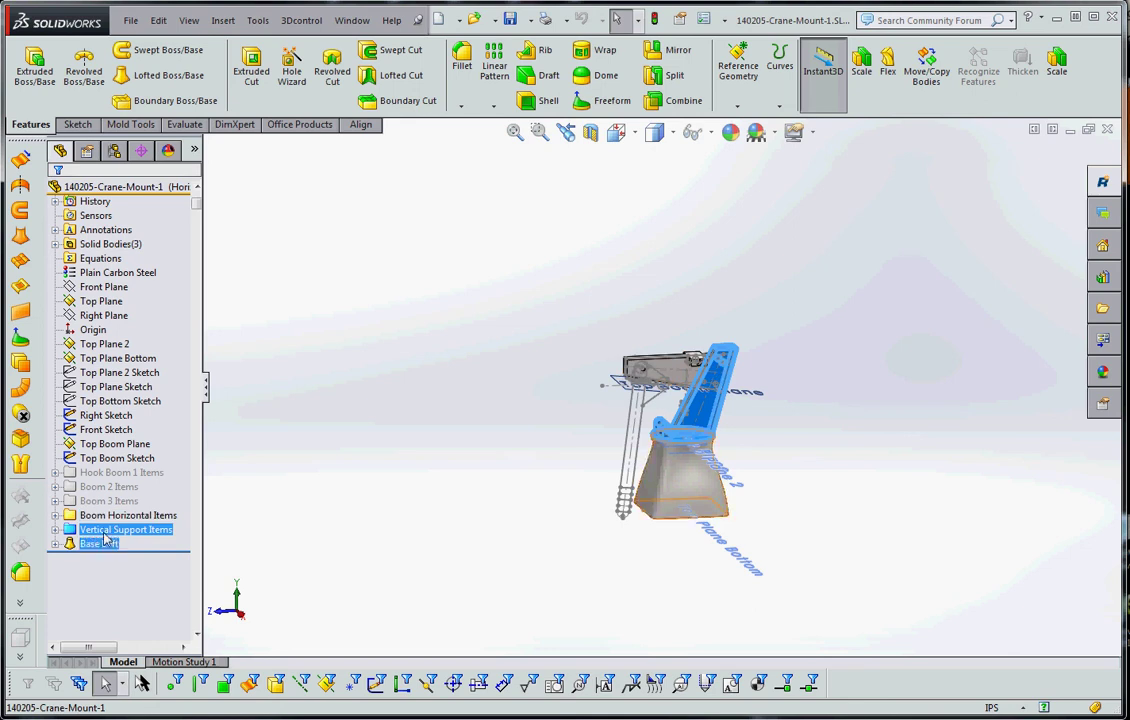
{"action": "left_click", "coordinate": [101, 541], "text": "ctrl"}
{"action": "right_click", "coordinate": [101, 541]}
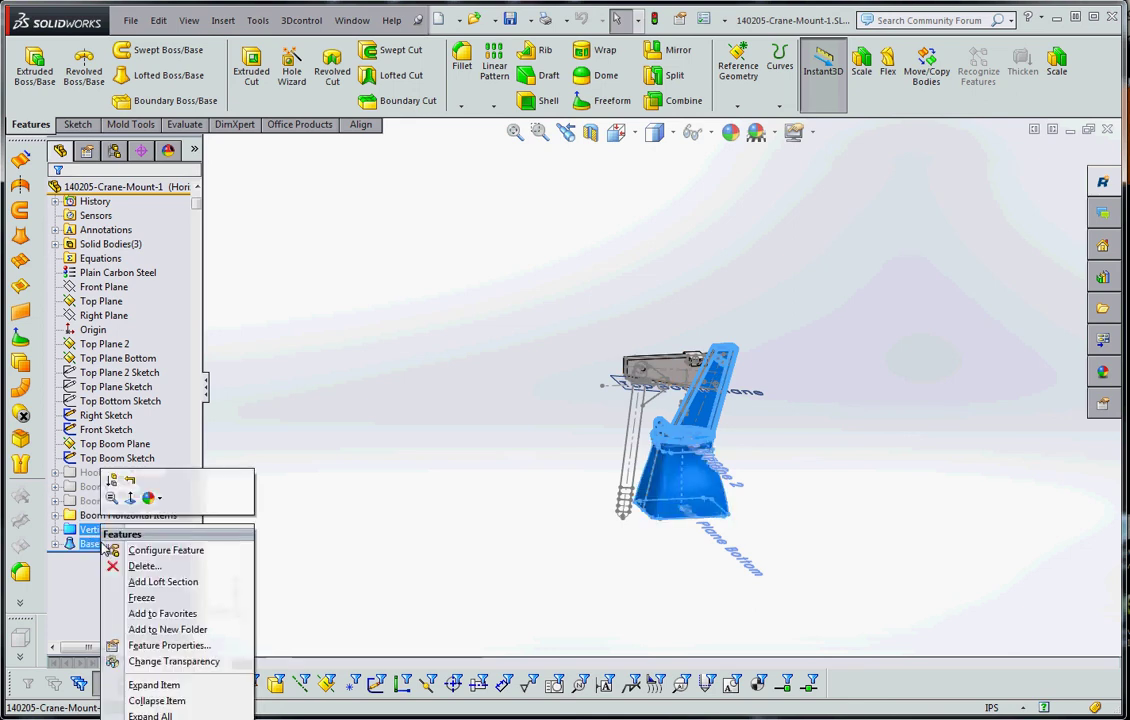
{"action": "left_click", "coordinate": [113, 483]}
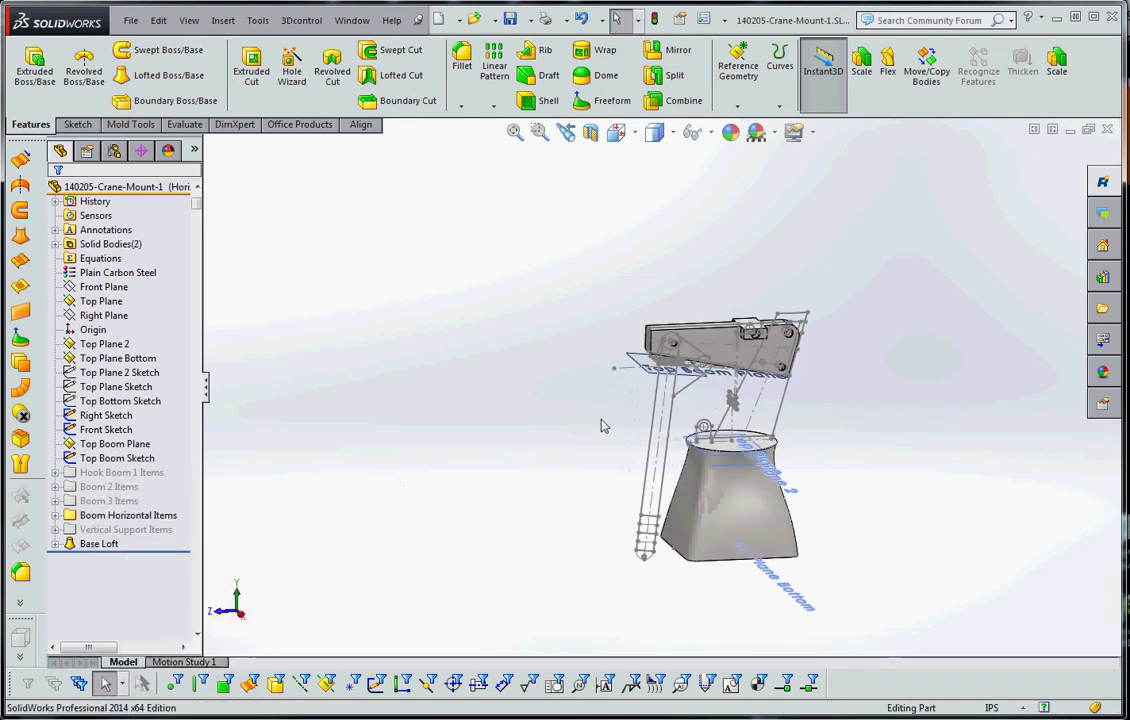
Hide the Right Sketch and the Front Sketch around the horizontal boom support
{"action": "right_click", "coordinate": [671, 409]}
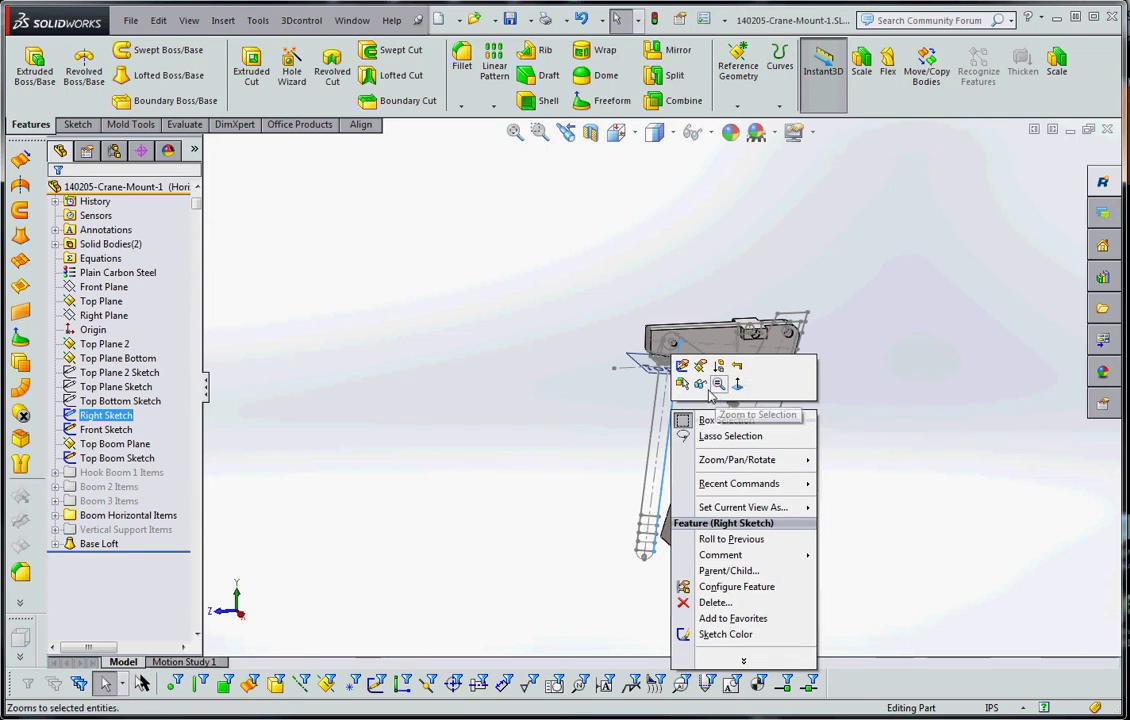
{"action": "left_click", "coordinate": [698, 384]}
{"action": "right_click", "coordinate": [731, 405]}
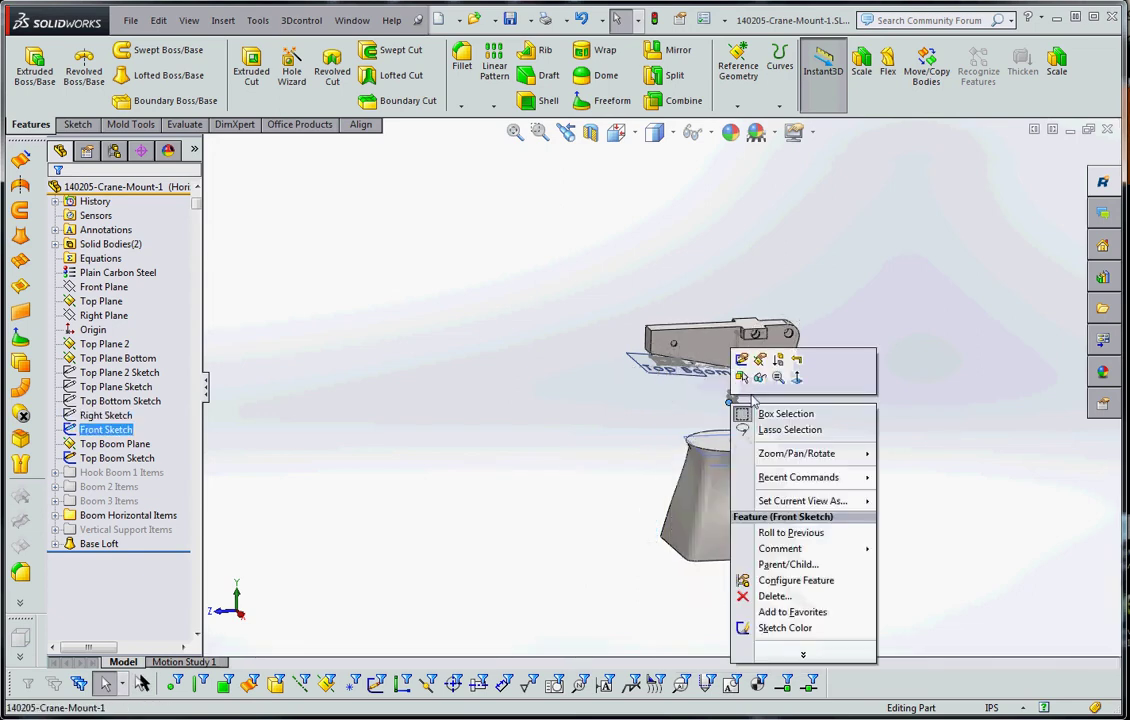
{"action": "left_click", "coordinate": [761, 362]}
Hide the Top Boom Plane and the Top Boom Sketch beneath the horizontal support
{"action": "scroll", "coordinate": [693, 380], "scroll_direction": "down", "scroll_amount": 5}
{"action": "scroll", "coordinate": [693, 380], "scroll_direction": "down", "scroll_amount": 3}
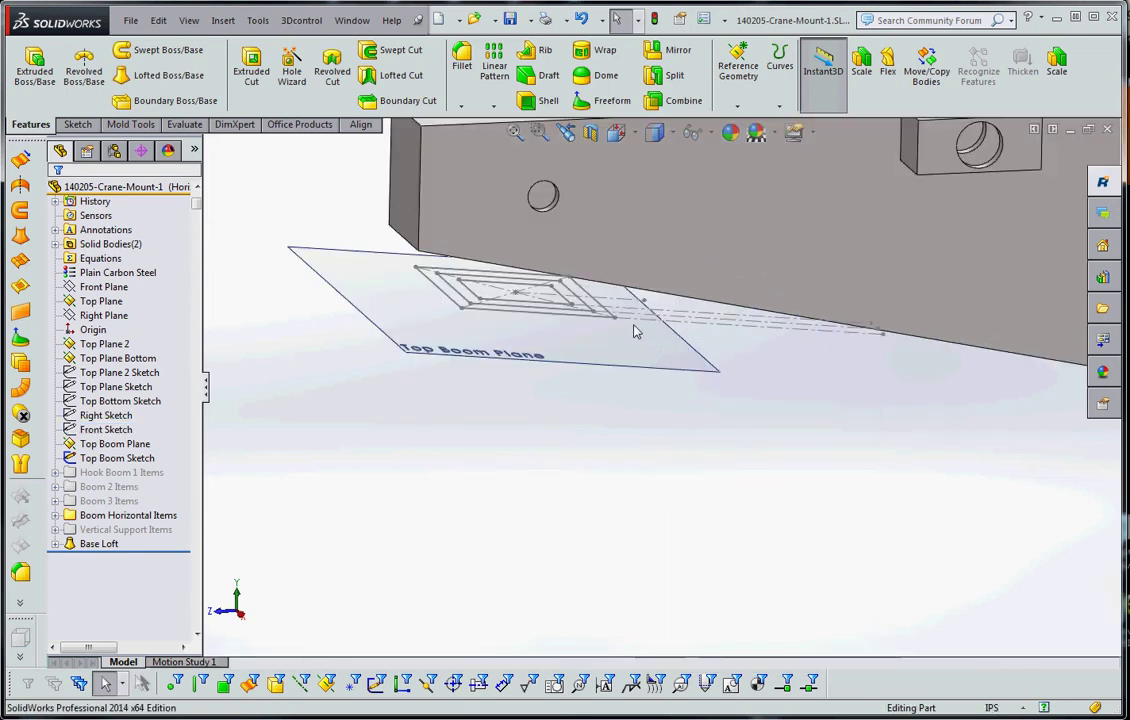
{"action": "left_click", "coordinate": [559, 281]}
{"action": "right_click", "coordinate": [648, 322]}
{"action": "left_click", "coordinate": [803, 383]}
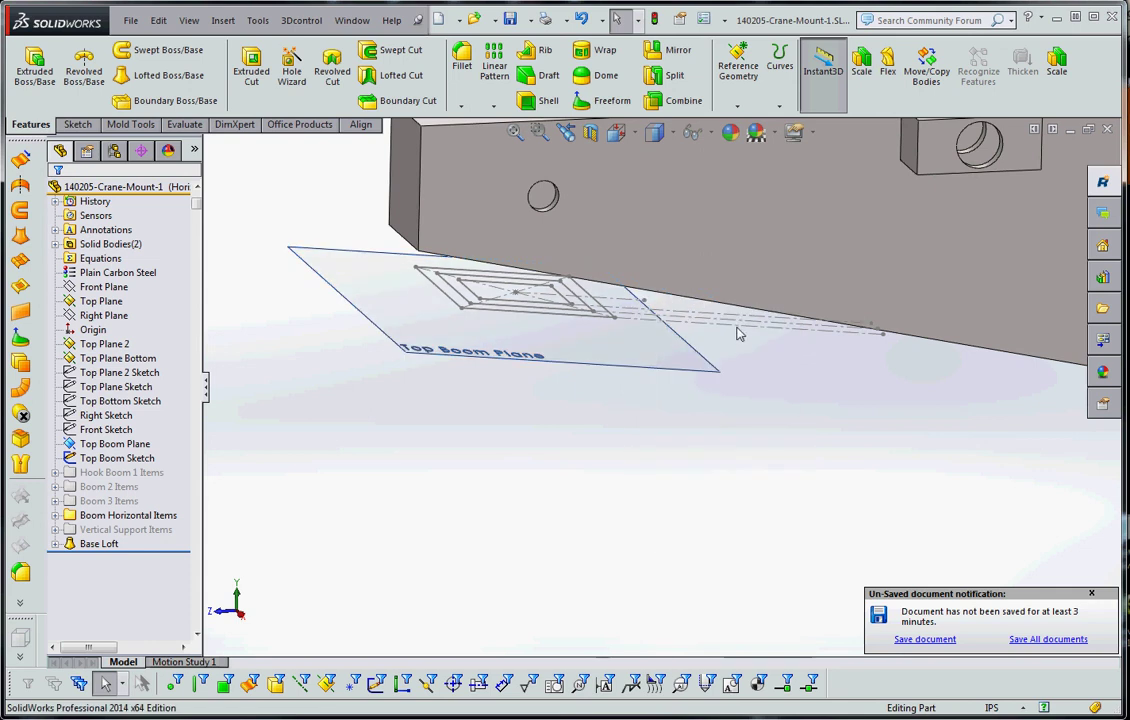
{"action": "left_click", "coordinate": [602, 324]}
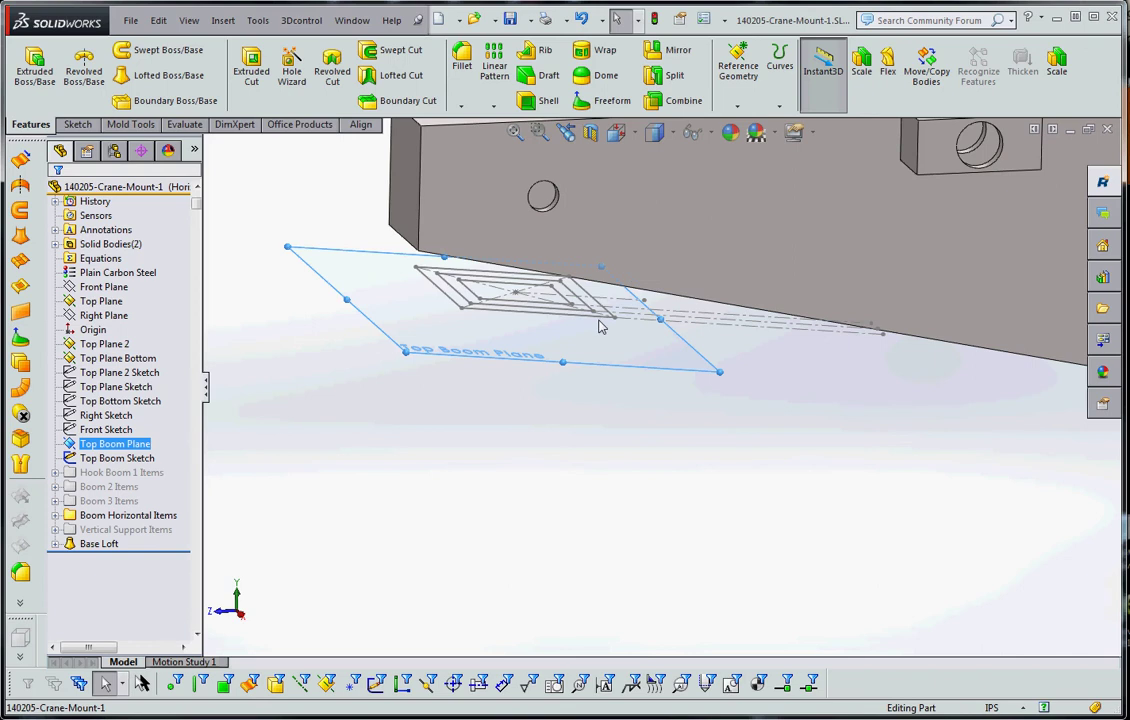
{"action": "right_click", "coordinate": [600, 323]}
{"action": "left_click", "coordinate": [648, 292]}
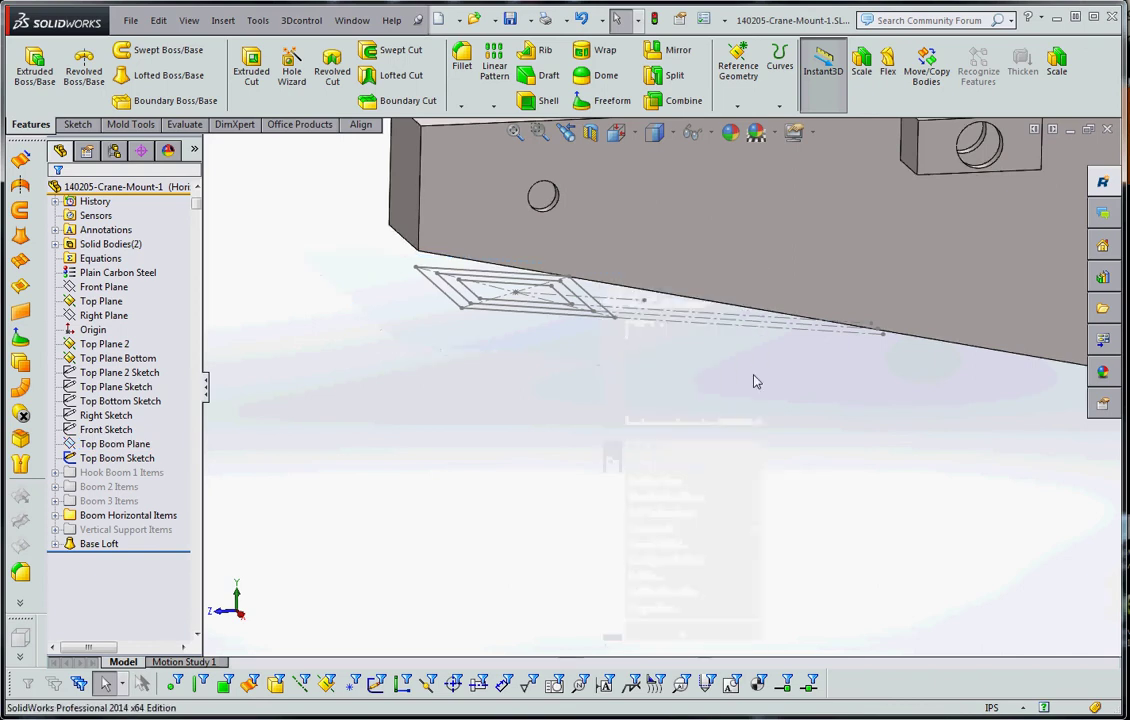
{"action": "left_click", "coordinate": [601, 322]}
{"action": "right_click", "coordinate": [600, 319]}
{"action": "left_click", "coordinate": [622, 292]}
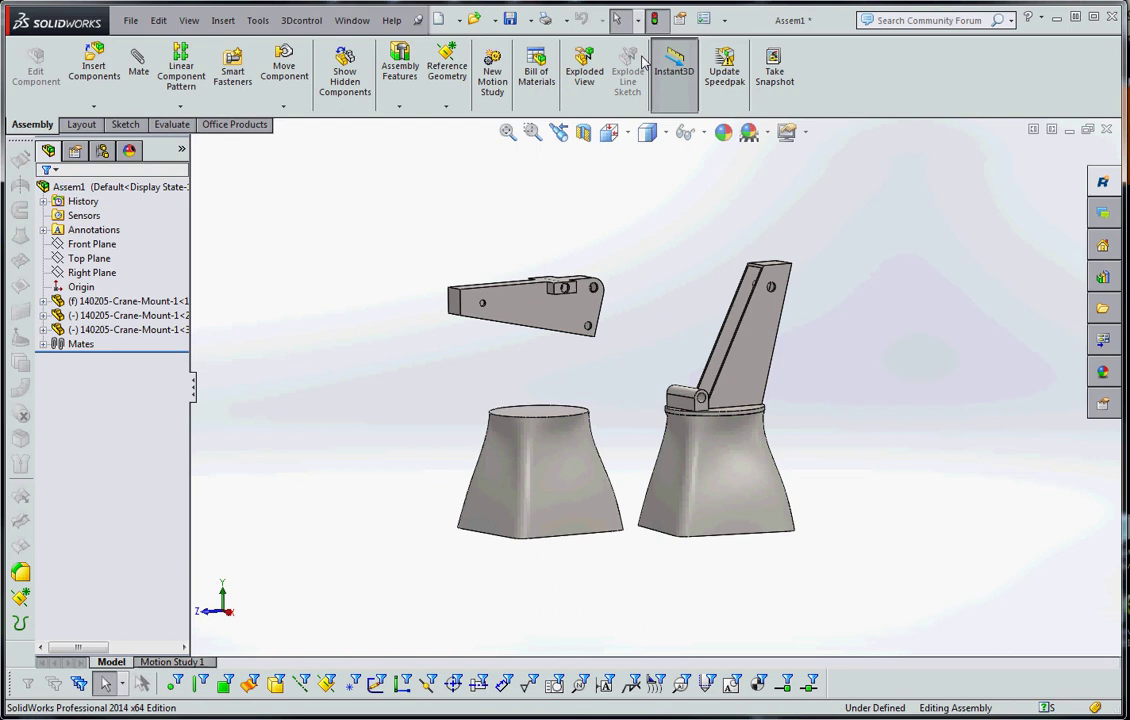
Suppress the Base Loft in the part's Horizontal Support configuration, then return to the assembly and rebuild it
{"action": "key", "text": "ctrl+Tab"}
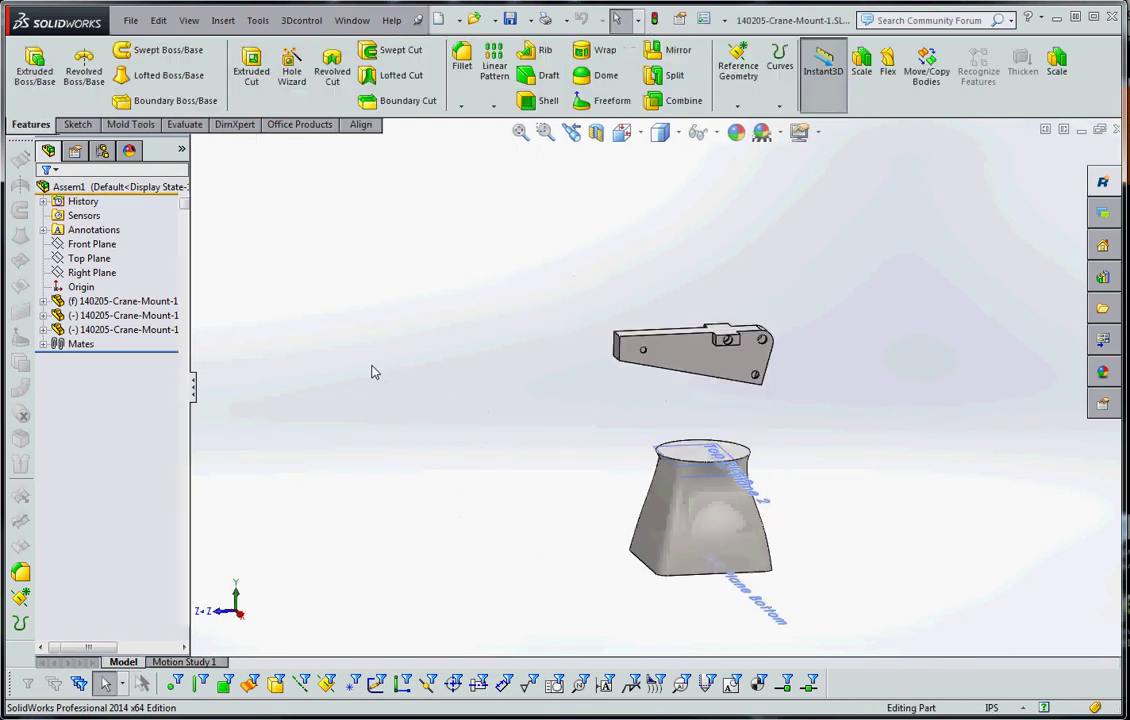
{"action": "key", "text": "z"}
{"action": "key", "text": "z"}
{"action": "right_click", "coordinate": [100, 543]}
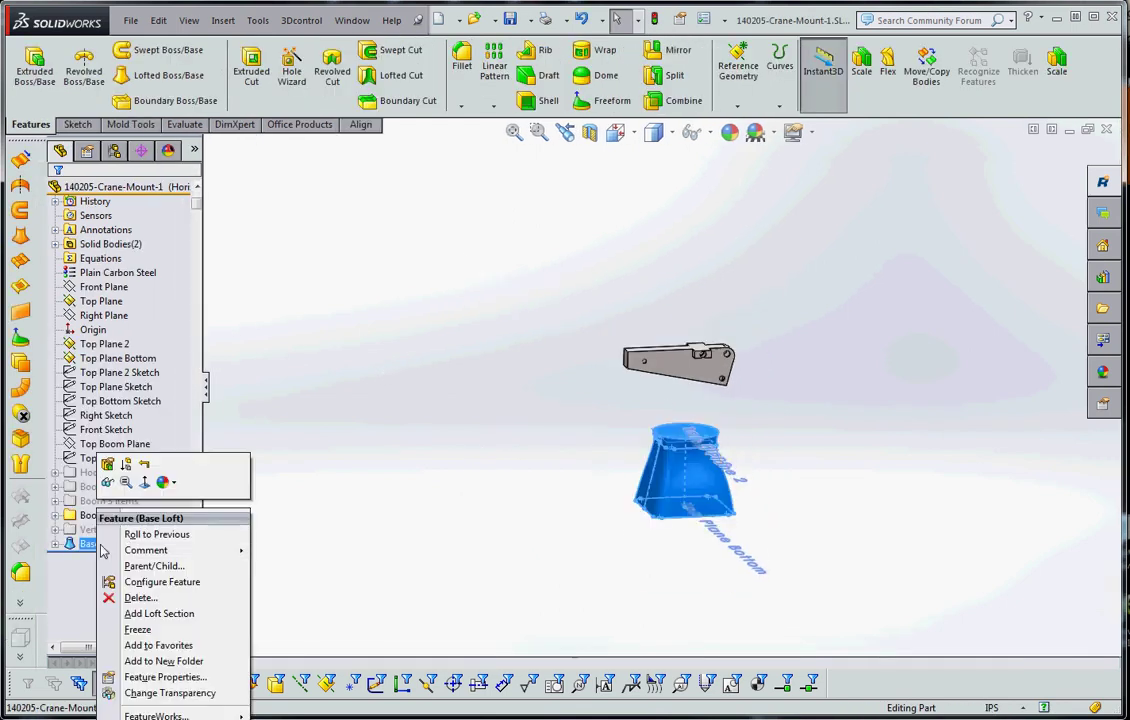
{"action": "left_click", "coordinate": [462, 488]}
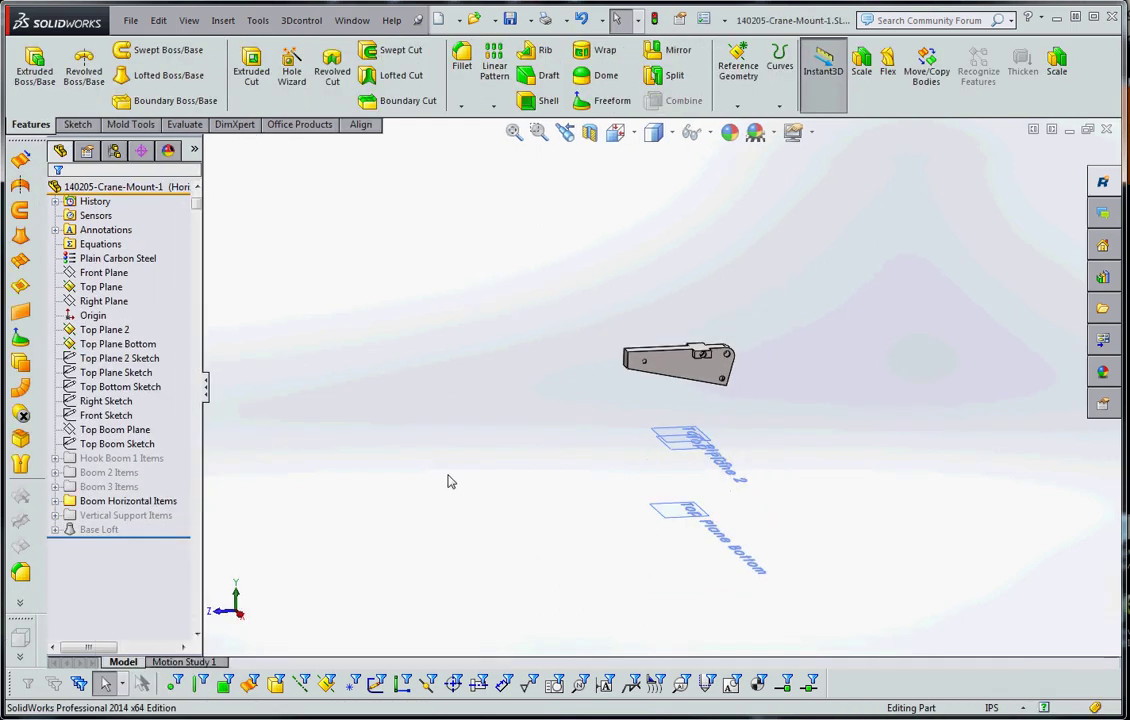
{"action": "key", "text": "ctrl+Tab"}
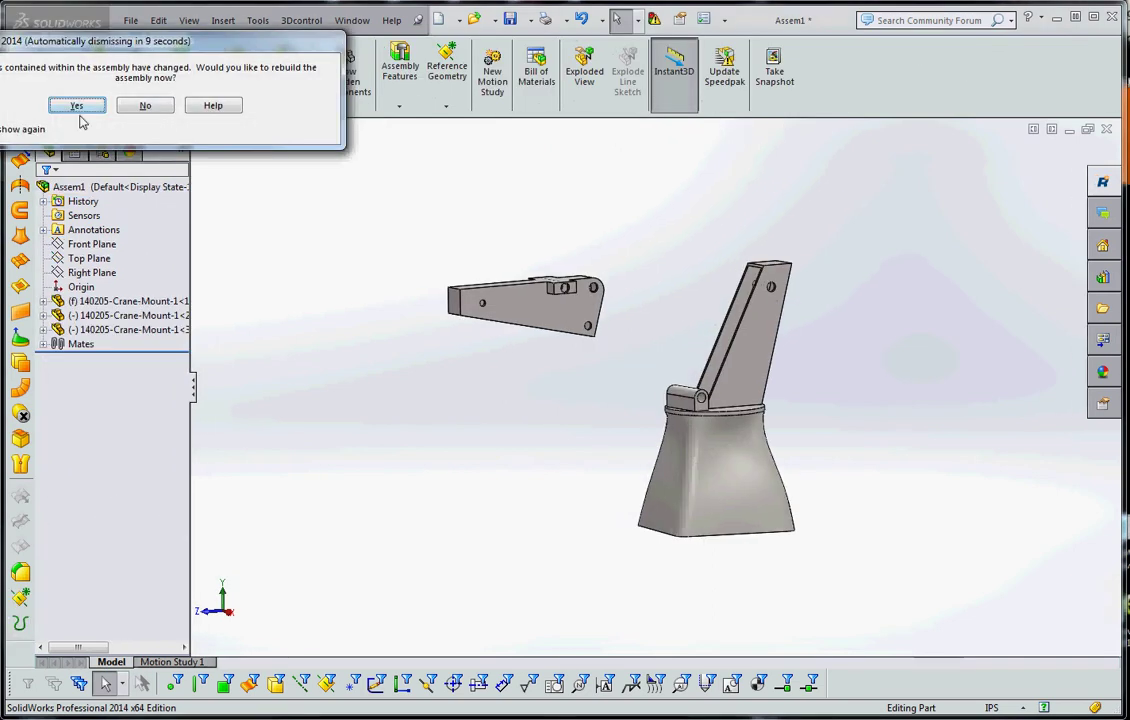
{"action": "left_click", "coordinate": [76, 104]}
Add a coincident mate between the Right Planes of the horizontal support and the vertical support
{"action": "scroll", "coordinate": [657, 383], "scroll_direction": "up", "scroll_amount": 3}
{"action": "scroll", "coordinate": [648, 357], "scroll_direction": "down", "scroll_amount": 5}
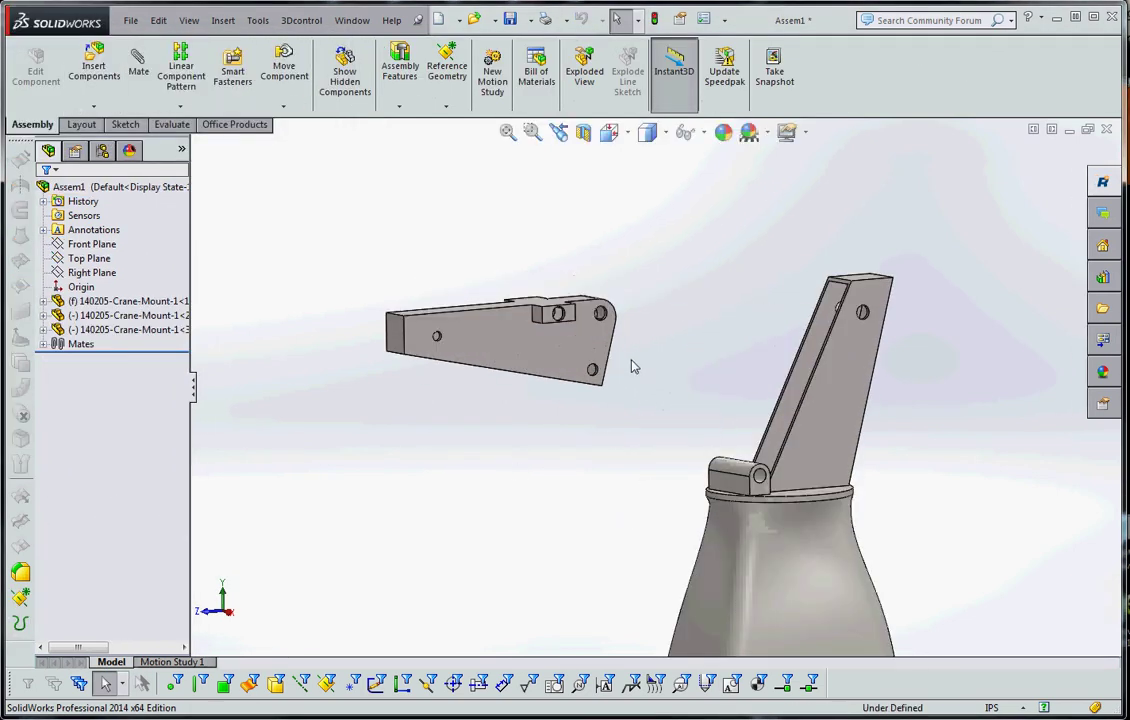
{"action": "left_click", "coordinate": [43, 315]}
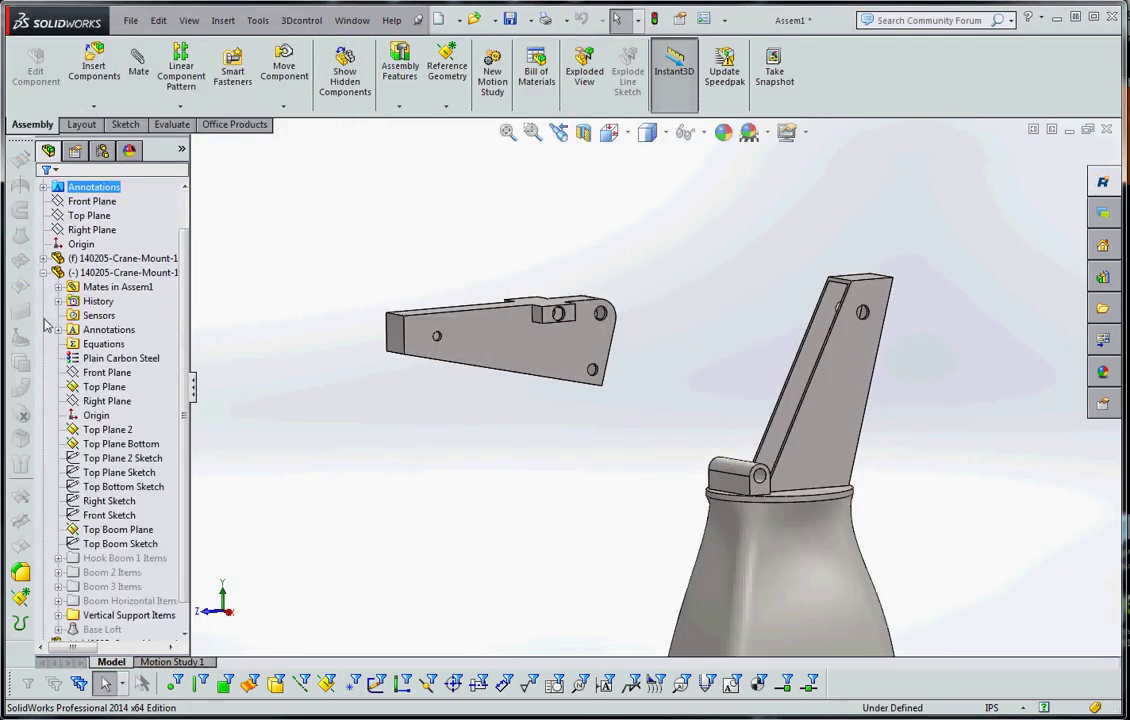
{"action": "scroll", "coordinate": [110, 525], "scroll_direction": "down", "scroll_amount": 1}
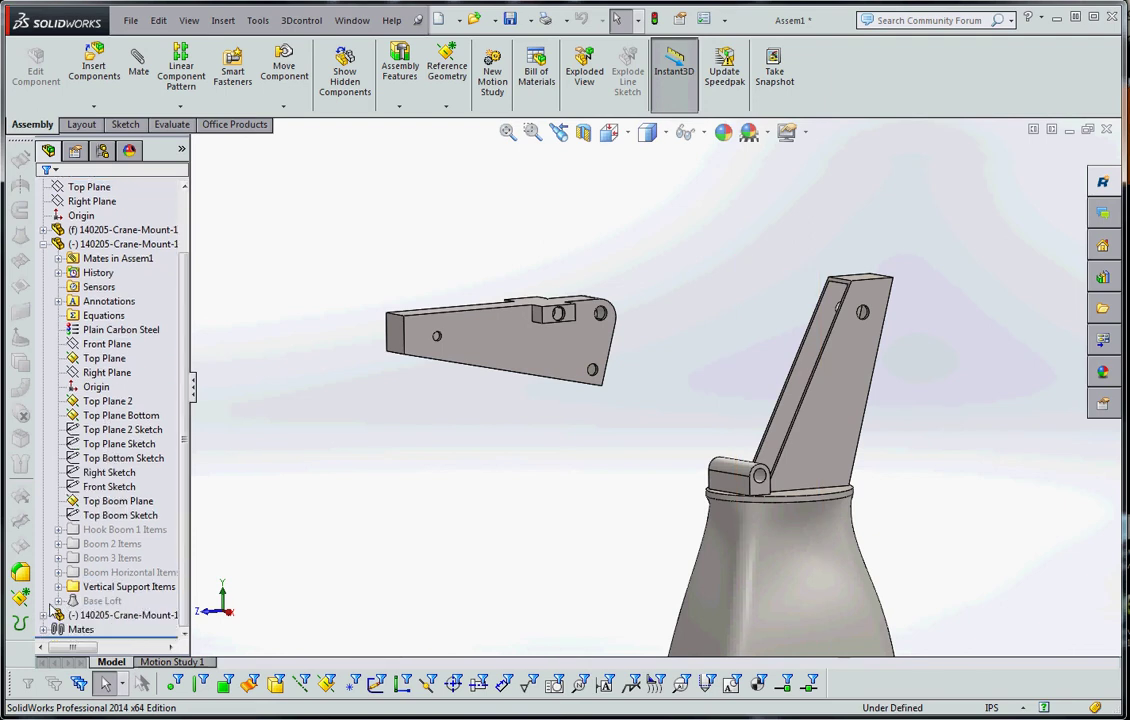
{"action": "left_click", "coordinate": [44, 616]}
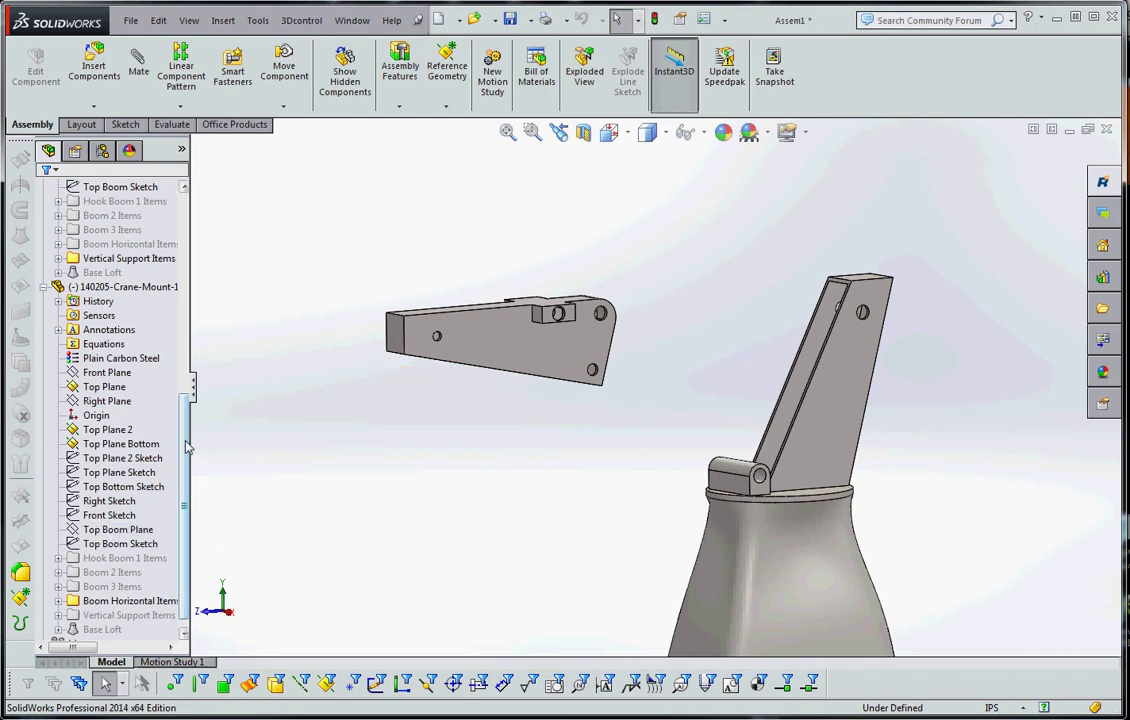
{"action": "left_click", "coordinate": [106, 401]}
{"action": "scroll", "coordinate": [183, 450], "scroll_direction": "down", "scroll_amount": 1}
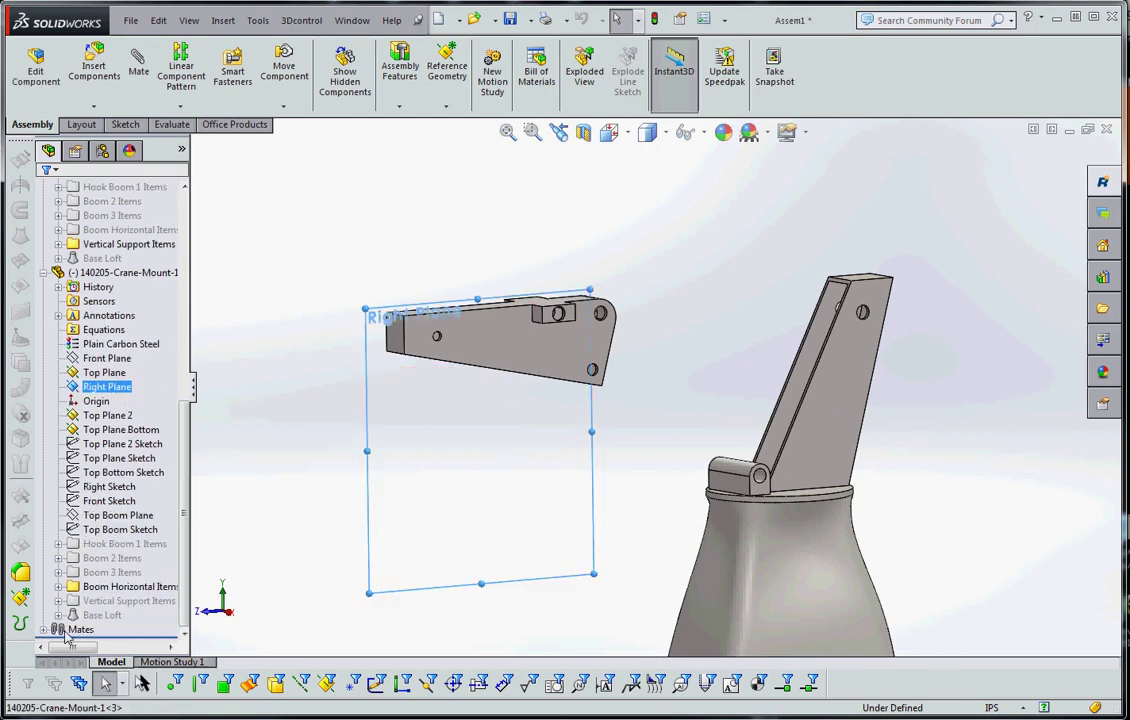
{"action": "left_click_drag", "start_coordinate": [187, 486], "coordinate": [204, 345]}
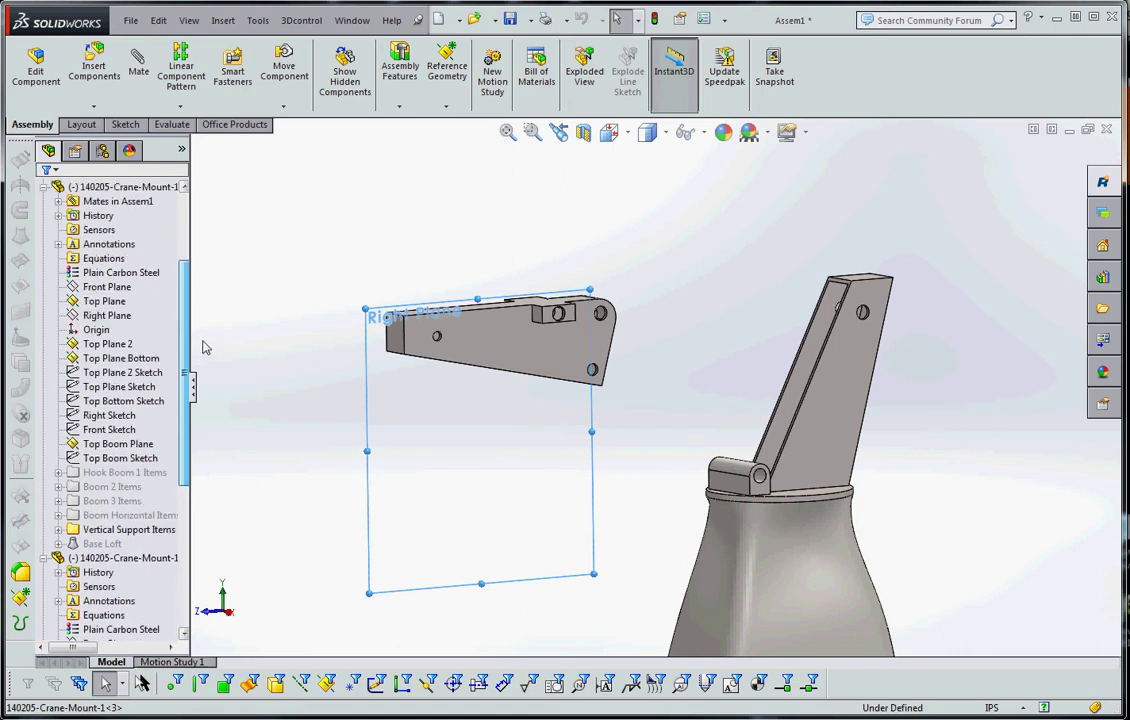
{"action": "left_click", "coordinate": [106, 315], "text": "ctrl"}
{"action": "left_click", "coordinate": [138, 75]}
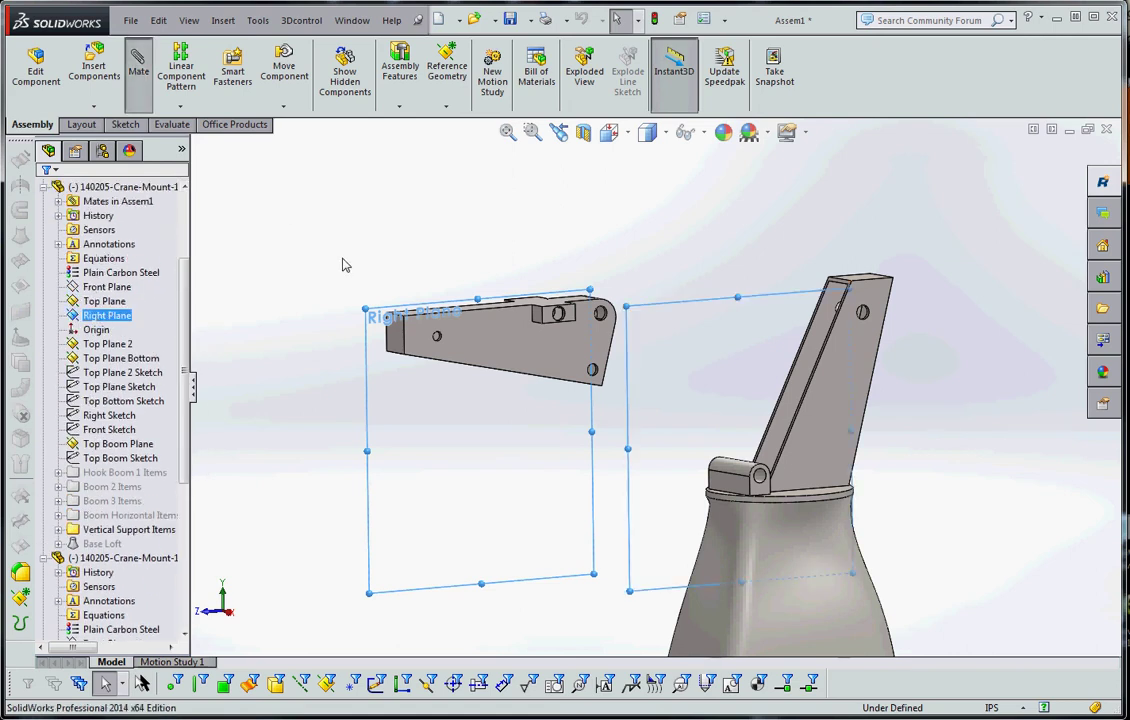
{"action": "left_click", "coordinate": [302, 232]}
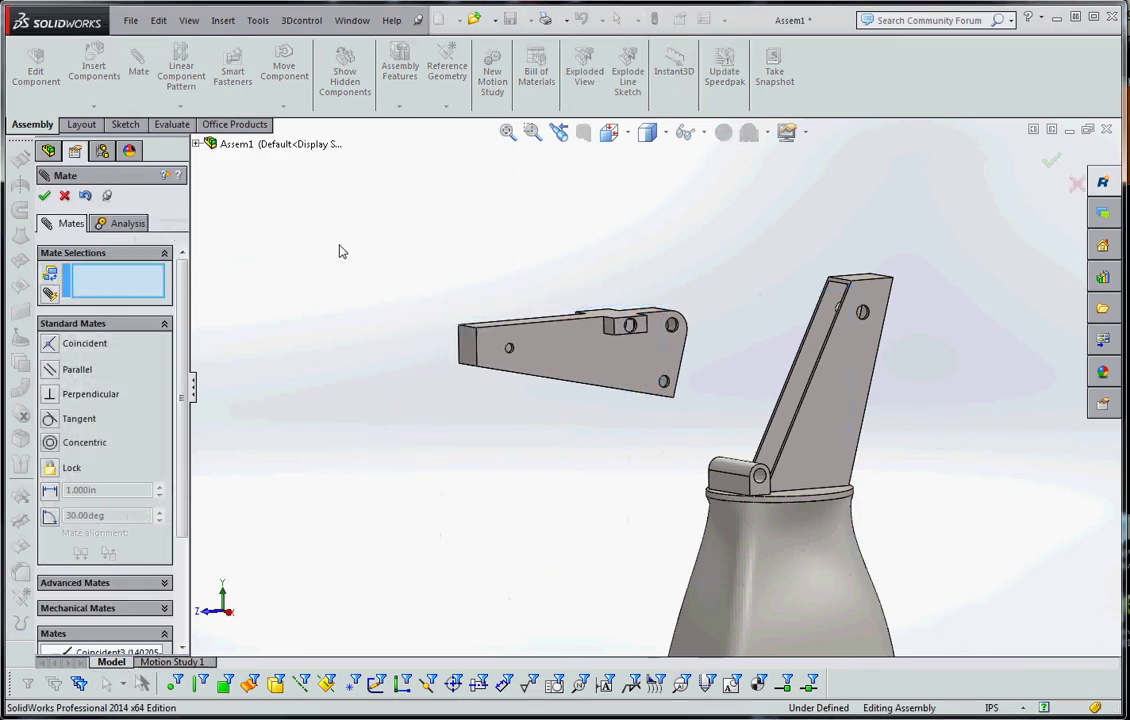
{"action": "left_click", "coordinate": [44, 195]}
Add a concentric mate between the horizontal support's upper end hole and the hole near the top of the vertical support
{"action": "scroll", "coordinate": [690, 373], "scroll_direction": "up", "scroll_amount": 2}
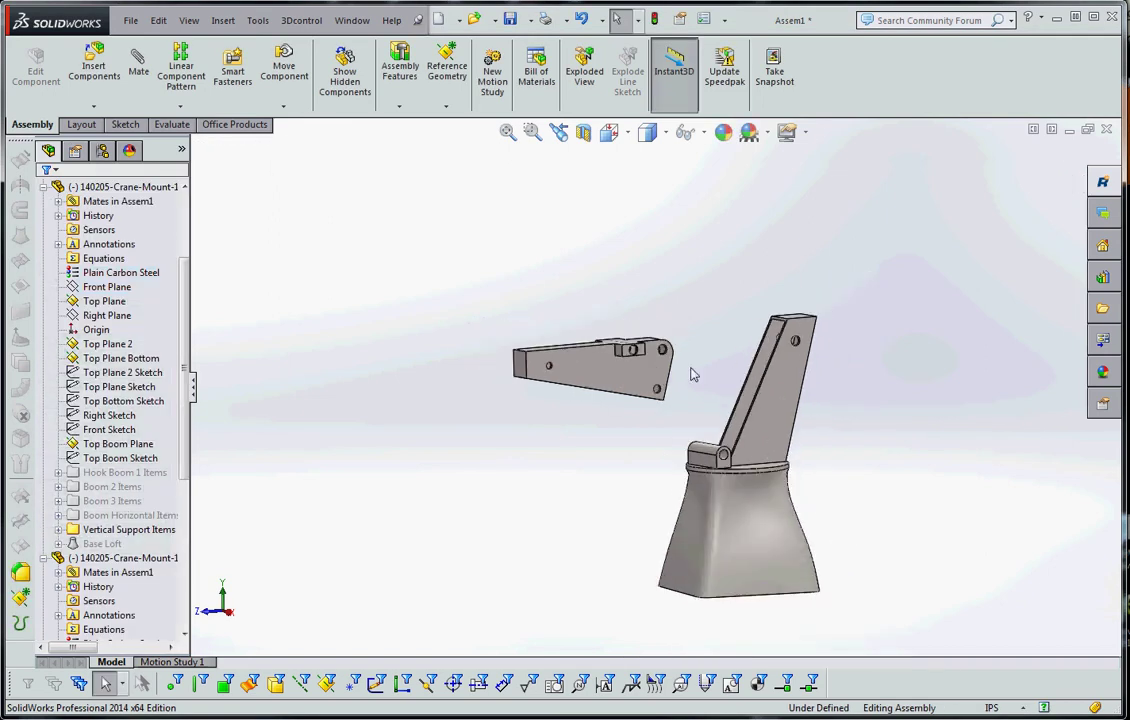
{"action": "scroll", "coordinate": [620, 357], "scroll_direction": "down", "scroll_amount": 5}
{"action": "scroll", "coordinate": [620, 357], "scroll_direction": "down", "scroll_amount": 3}
{"action": "left_click", "coordinate": [615, 343]}
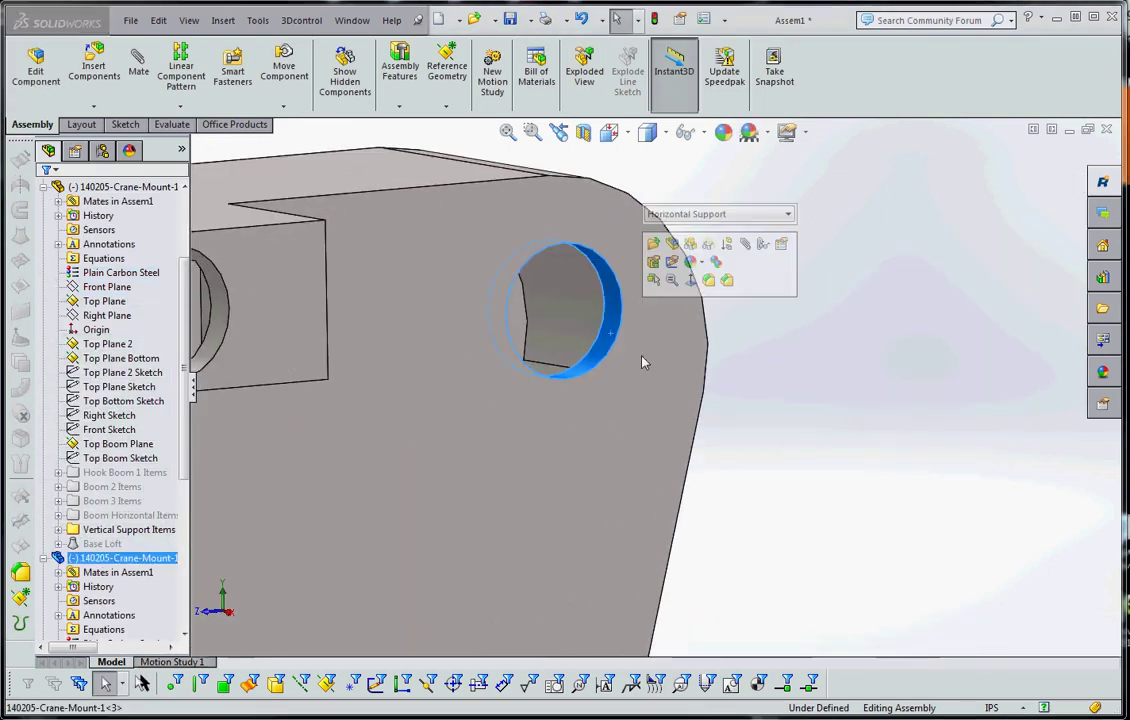
{"action": "scroll", "coordinate": [641, 361], "scroll_direction": "up", "scroll_amount": 2}
{"action": "scroll", "coordinate": [752, 386], "scroll_direction": "up", "scroll_amount": 3}
{"action": "scroll", "coordinate": [880, 378], "scroll_direction": "down", "scroll_amount": 6}
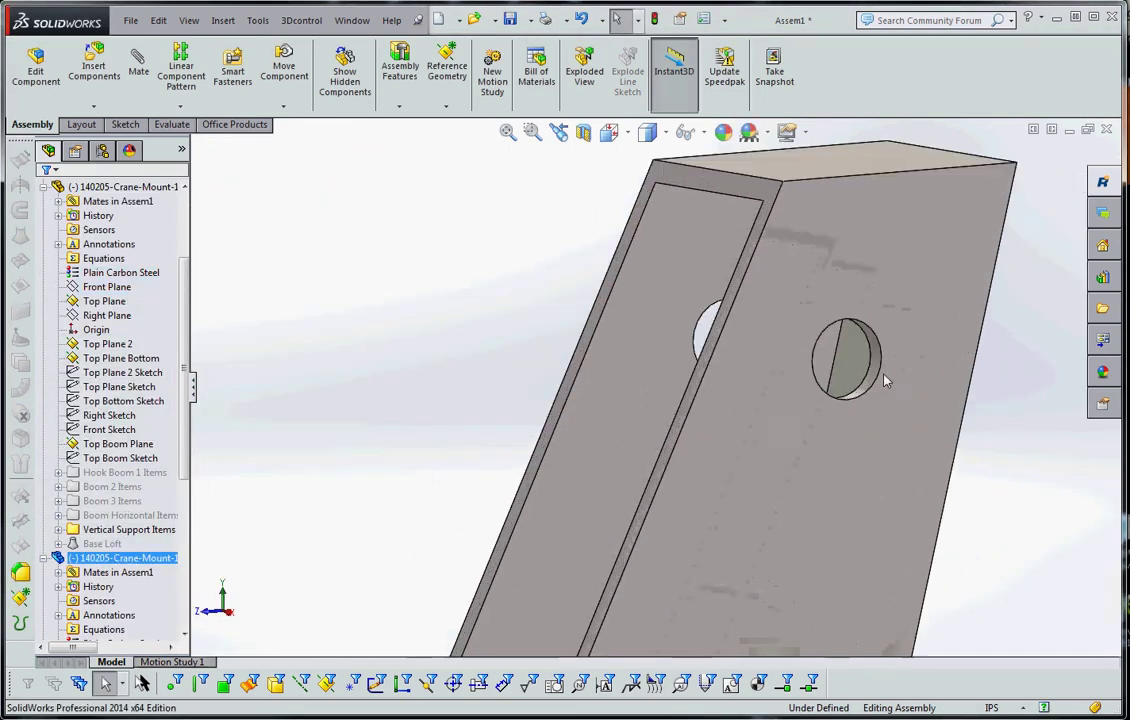
{"action": "left_click", "coordinate": [872, 385]}
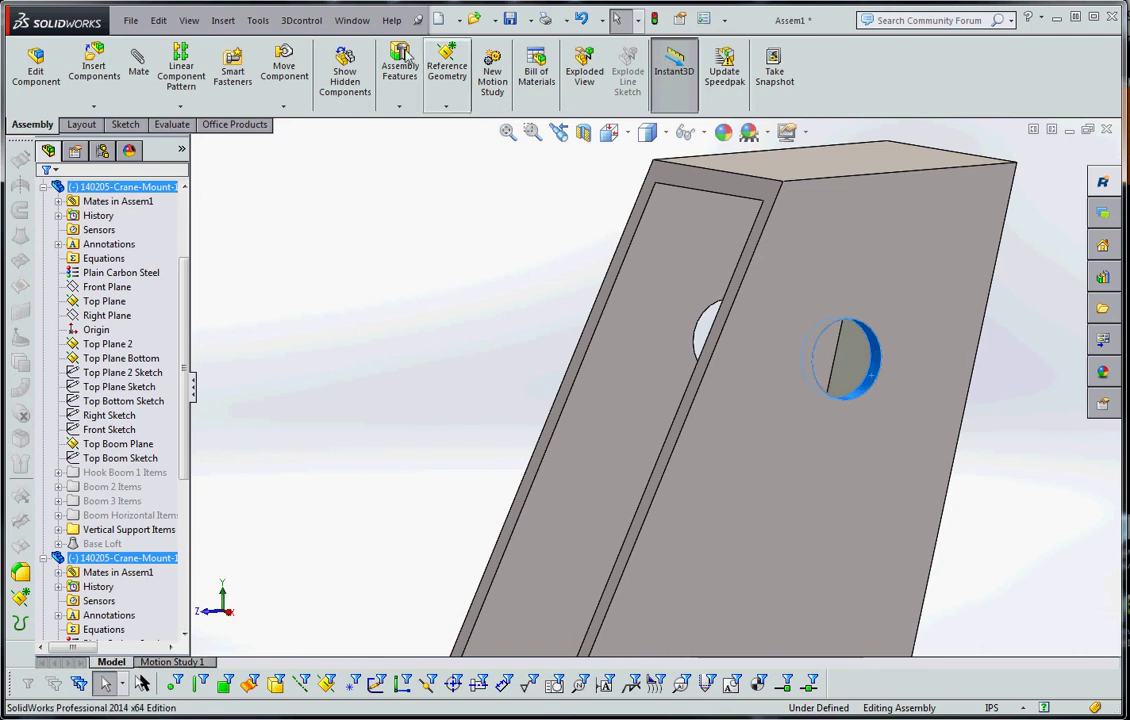
{"action": "left_click", "coordinate": [138, 65]}
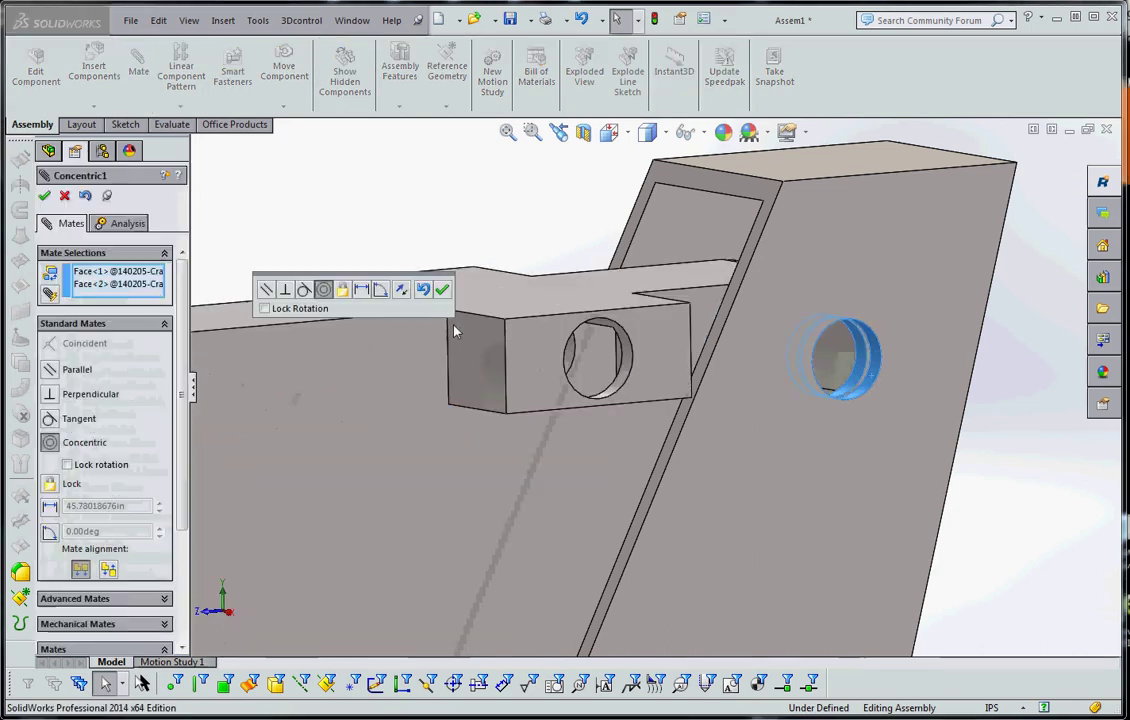
{"action": "left_click", "coordinate": [45, 197]}
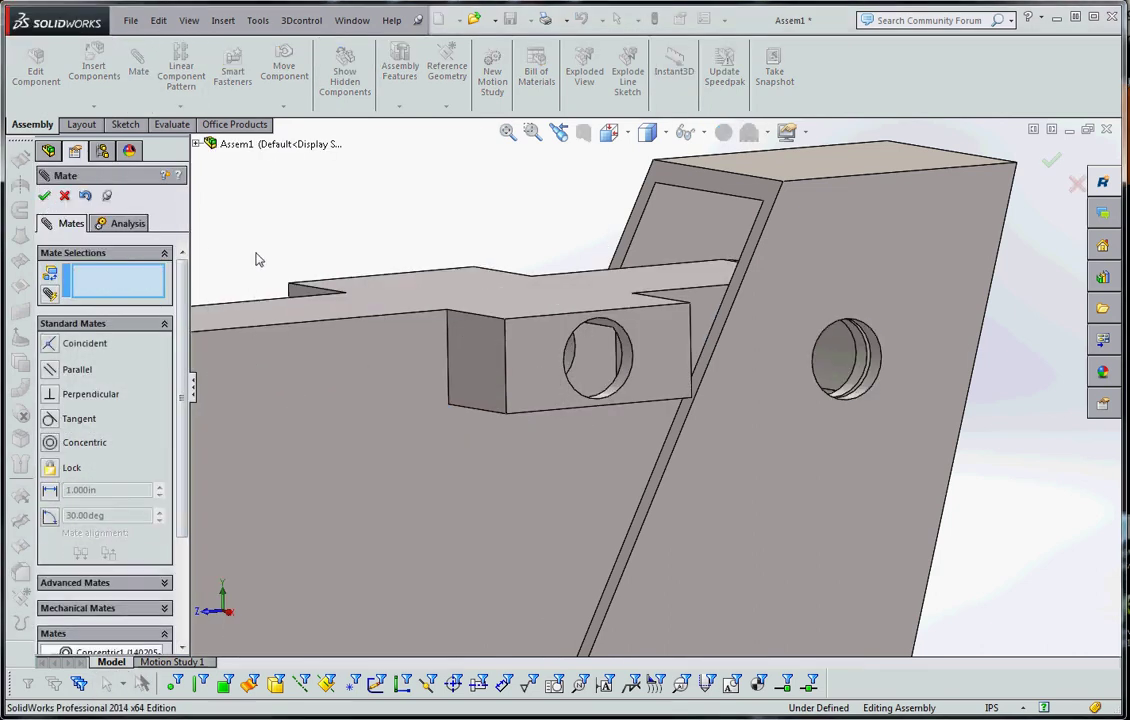
Finish mating and move the horizontal and vertical supports to check how the mated components behave
{"action": "left_click", "coordinate": [45, 197]}
{"action": "scroll", "coordinate": [464, 250], "scroll_direction": "up", "scroll_amount": 4}
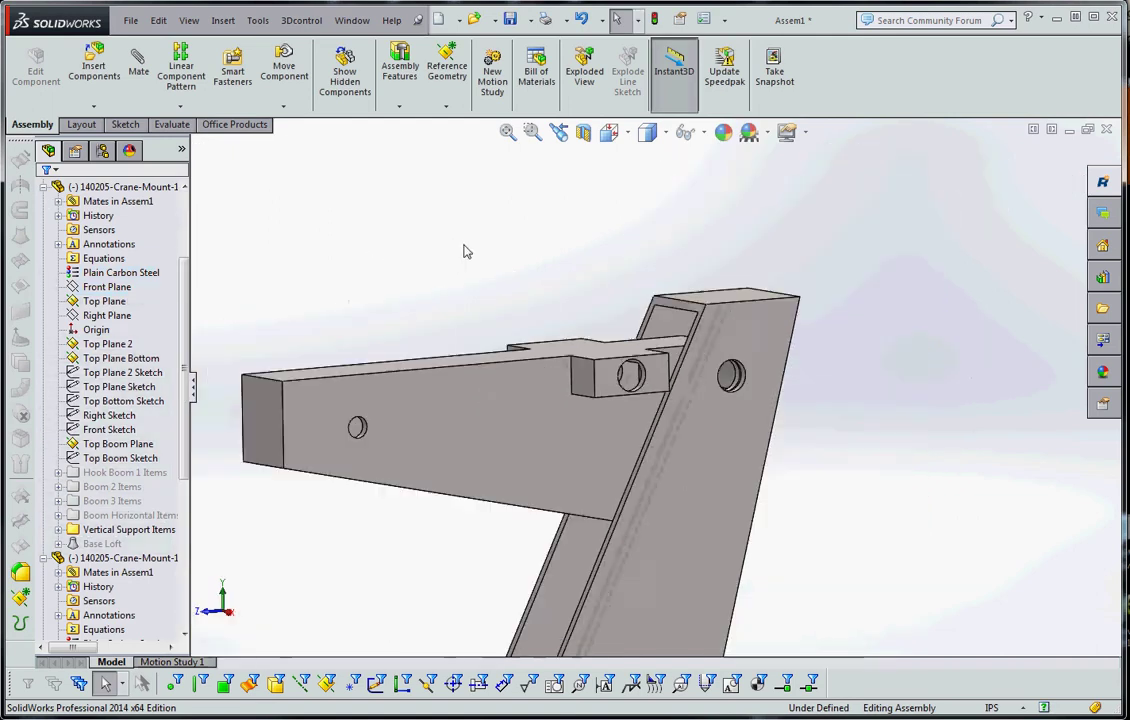
{"action": "left_click_drag", "start_coordinate": [489, 432], "coordinate": [430, 389]}
{"action": "left_click_drag", "start_coordinate": [651, 554], "coordinate": [678, 549]}
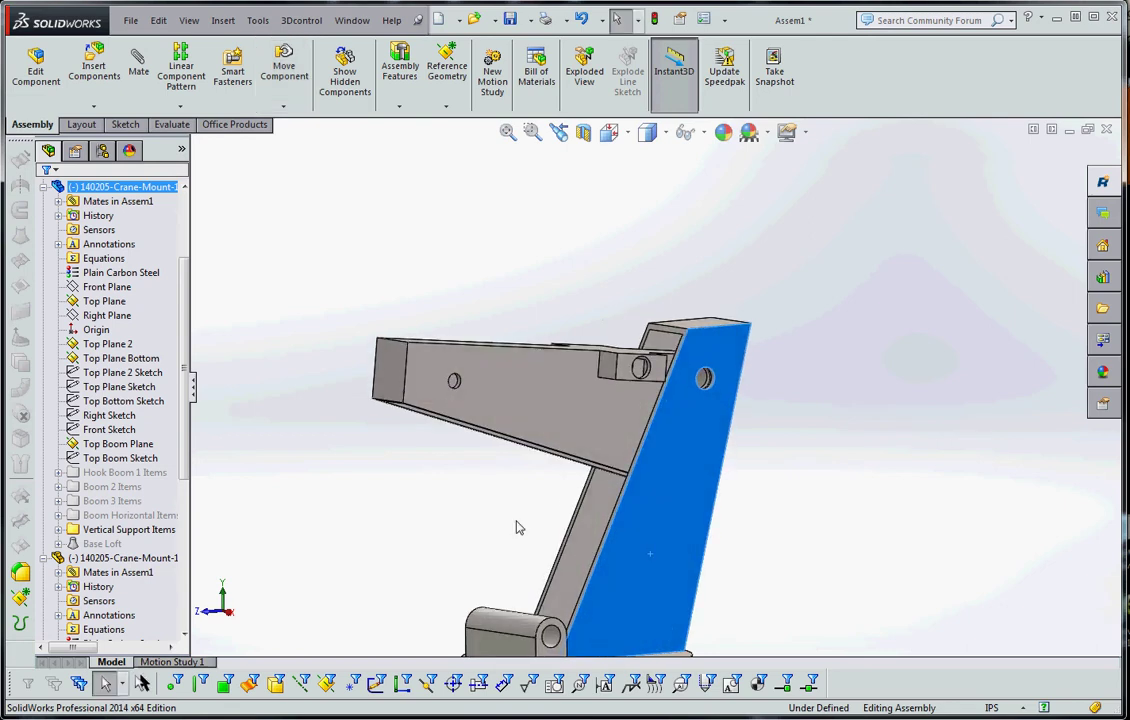
{"action": "left_click", "coordinate": [479, 484]}
Copy the horizontal support to a free spot beside the crane and set the copy's referenced configuration to Boom 3
{"action": "scroll", "coordinate": [479, 484], "scroll_direction": "up", "scroll_amount": 5}
{"action": "scroll", "coordinate": [636, 437], "scroll_direction": "down", "scroll_amount": 3}
{"action": "scroll", "coordinate": [758, 455], "scroll_direction": "up", "scroll_amount": 2}
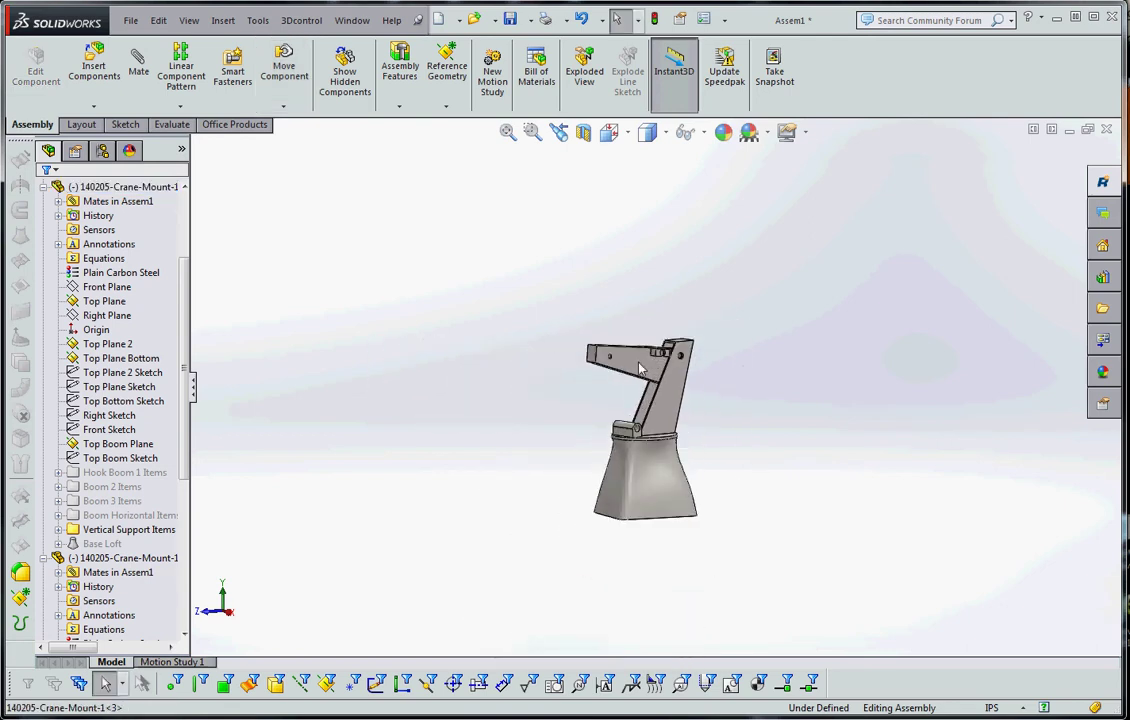
{"action": "left_click_drag", "start_coordinate": [640, 368], "coordinate": [475, 316], "text": "ctrl"}
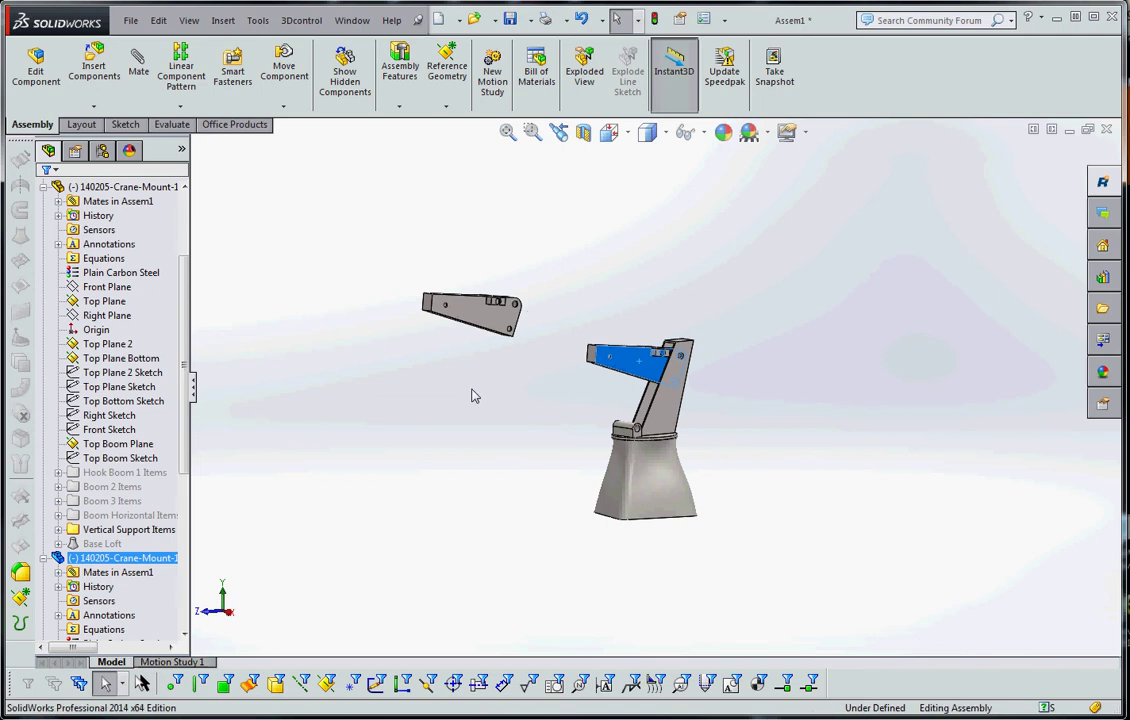
{"action": "right_click", "coordinate": [483, 326]}
{"action": "left_click", "coordinate": [617, 254]}
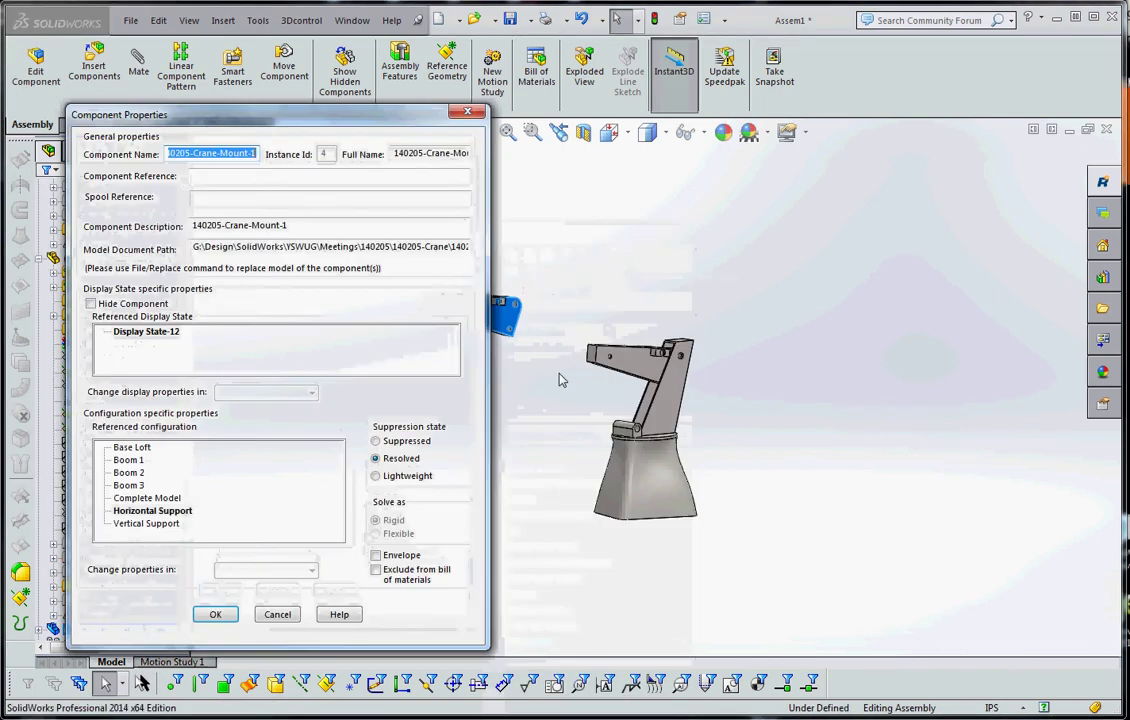
{"action": "left_click", "coordinate": [128, 486]}
{"action": "left_click", "coordinate": [215, 614]}
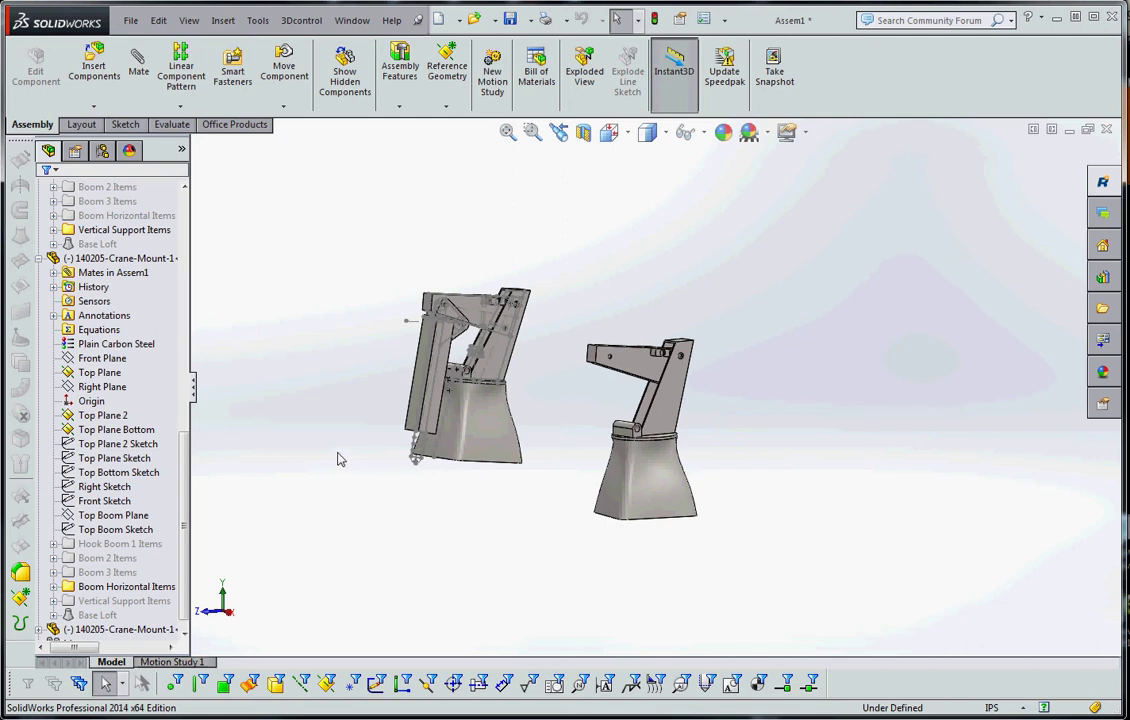
Switch to the 140205-Crane-Mount-1 part and activate its Boom 3 configuration
{"action": "key", "text": "ctrl+Tab"}
{"action": "scroll", "coordinate": [505, 469], "scroll_direction": "up", "scroll_amount": 4}
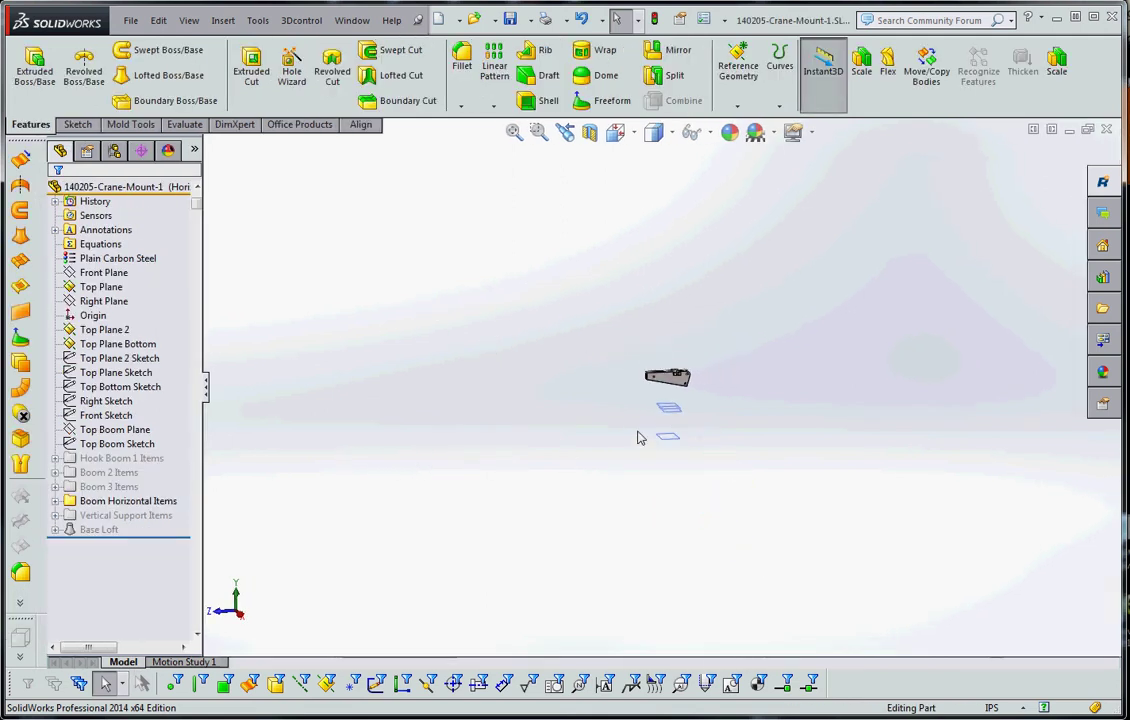
{"action": "scroll", "coordinate": [612, 414], "scroll_direction": "down", "scroll_amount": 2}
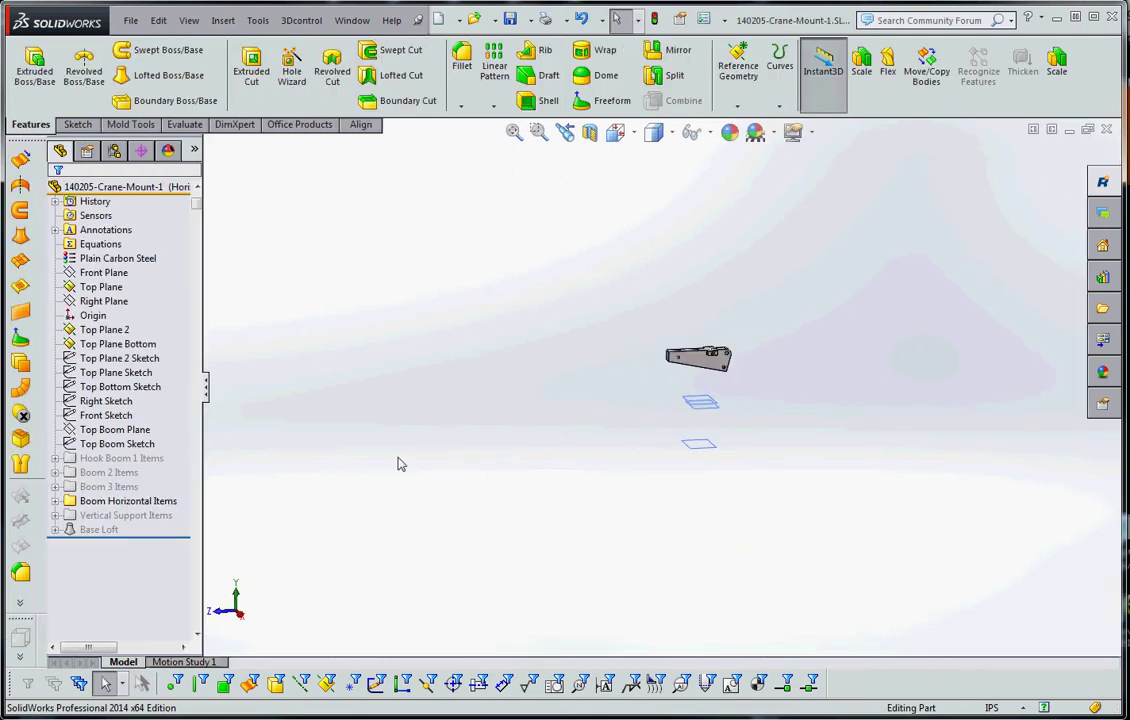
{"action": "left_click", "coordinate": [114, 151]}
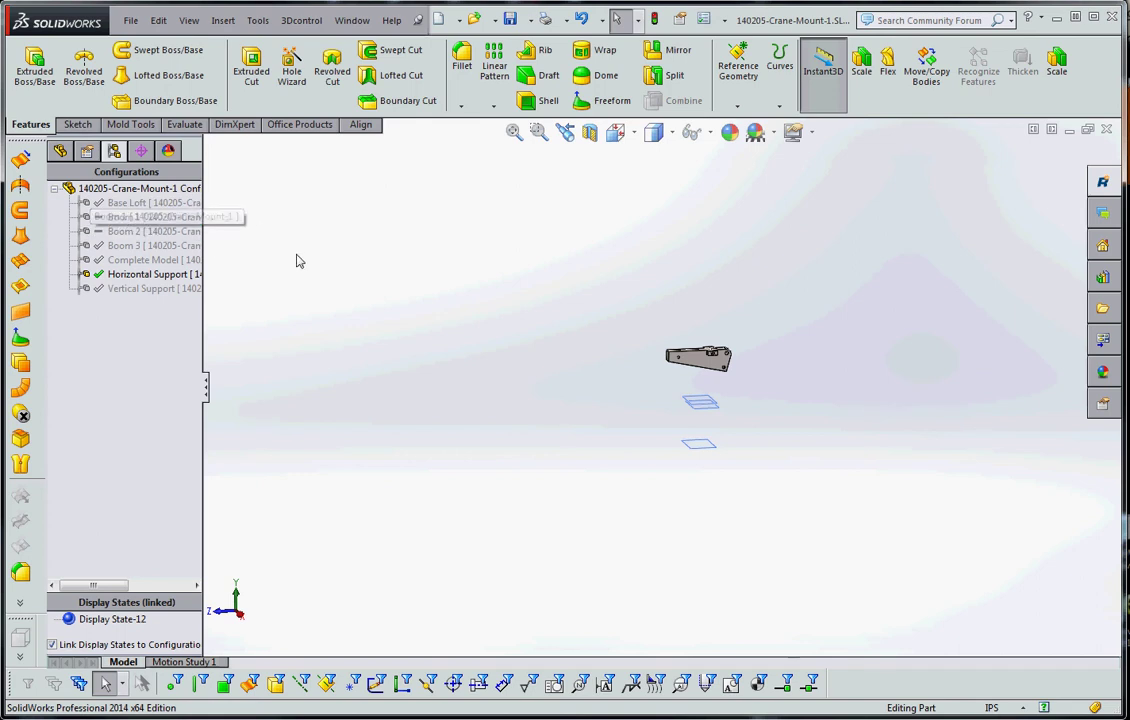
{"action": "left_click", "coordinate": [124, 260]}
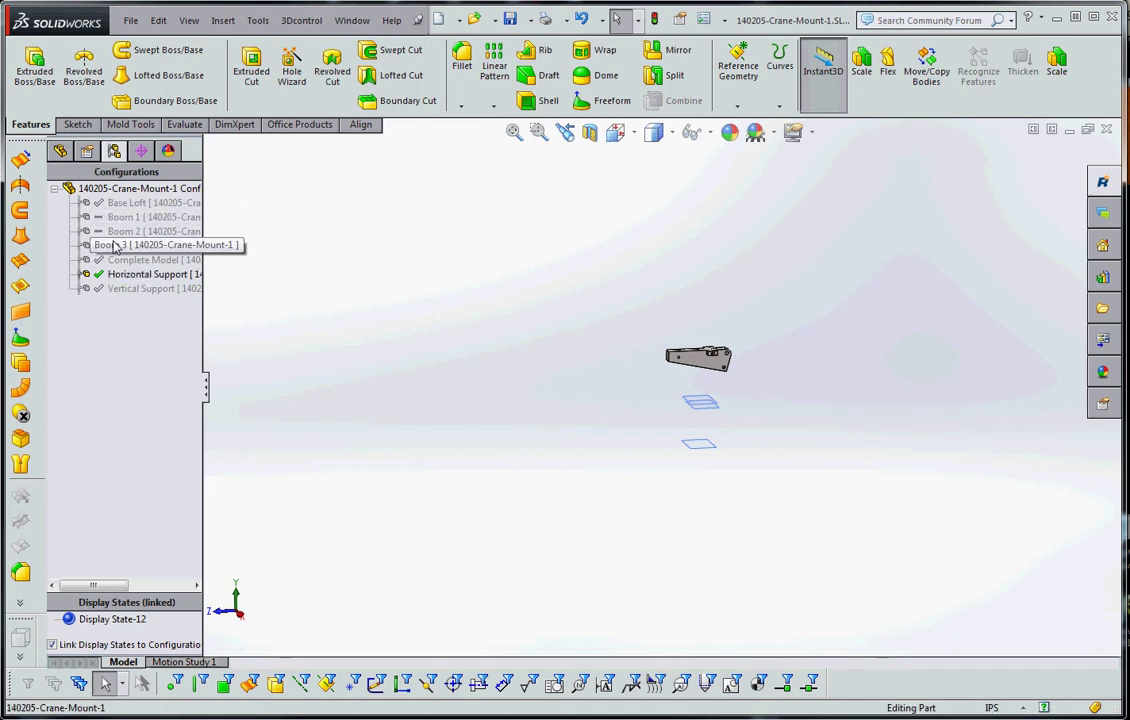
{"action": "double_click", "coordinate": [115, 246]}
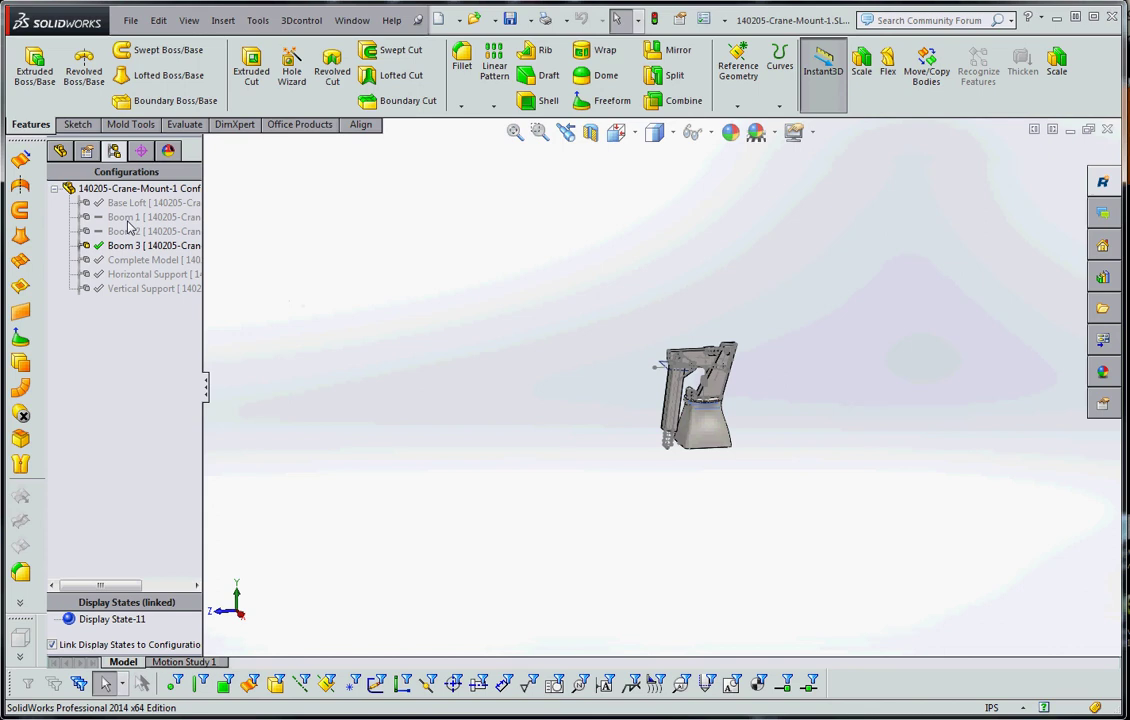
Suppress the Boom Horizontal Items, Vertical Support Items and Base Loft in the Boom 3 configuration
{"action": "left_click", "coordinate": [60, 150]}
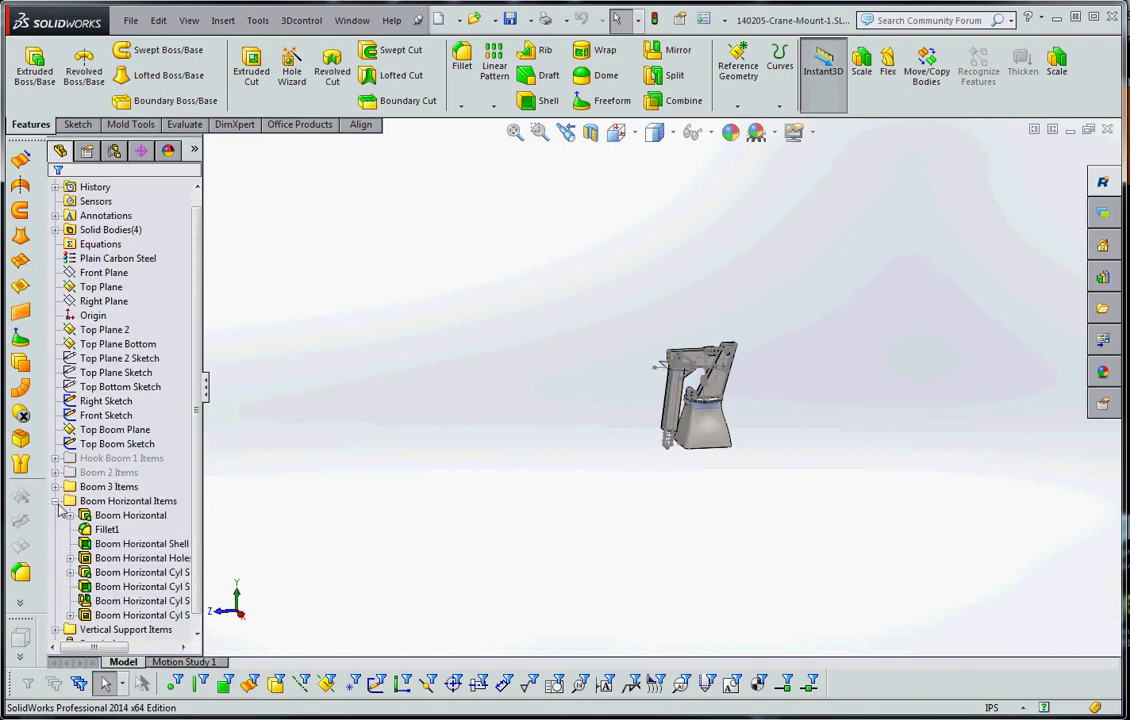
{"action": "left_click", "coordinate": [108, 500]}
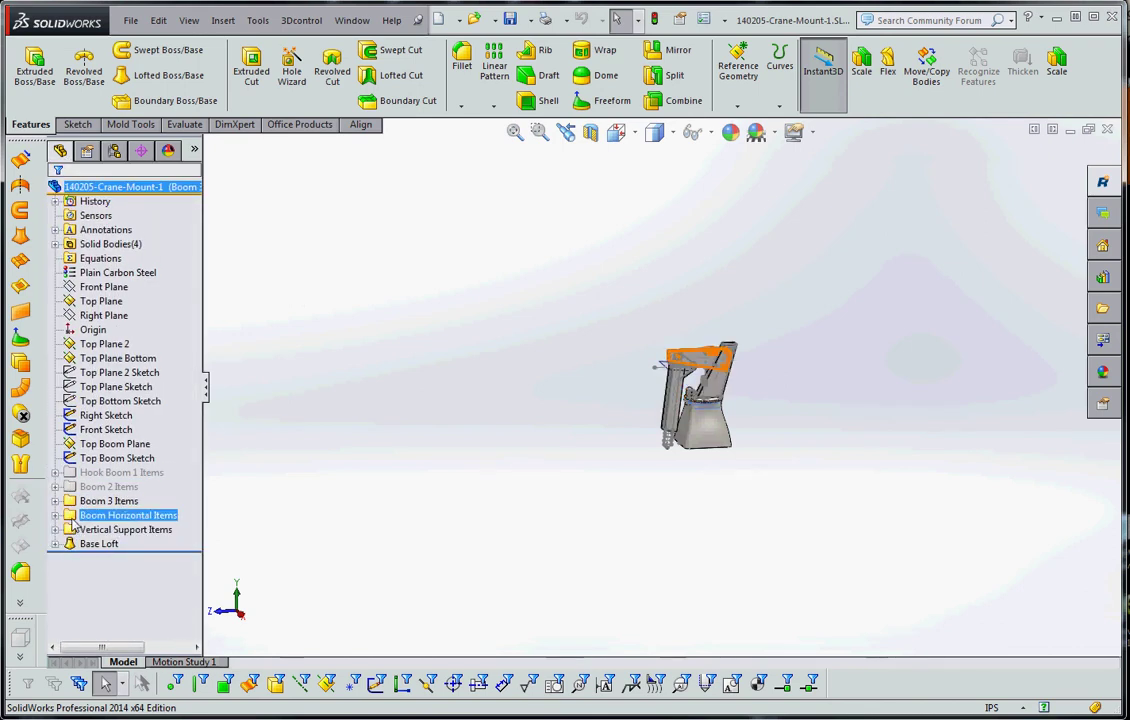
{"action": "left_click", "coordinate": [74, 516]}
{"action": "right_click", "coordinate": [73, 547]}
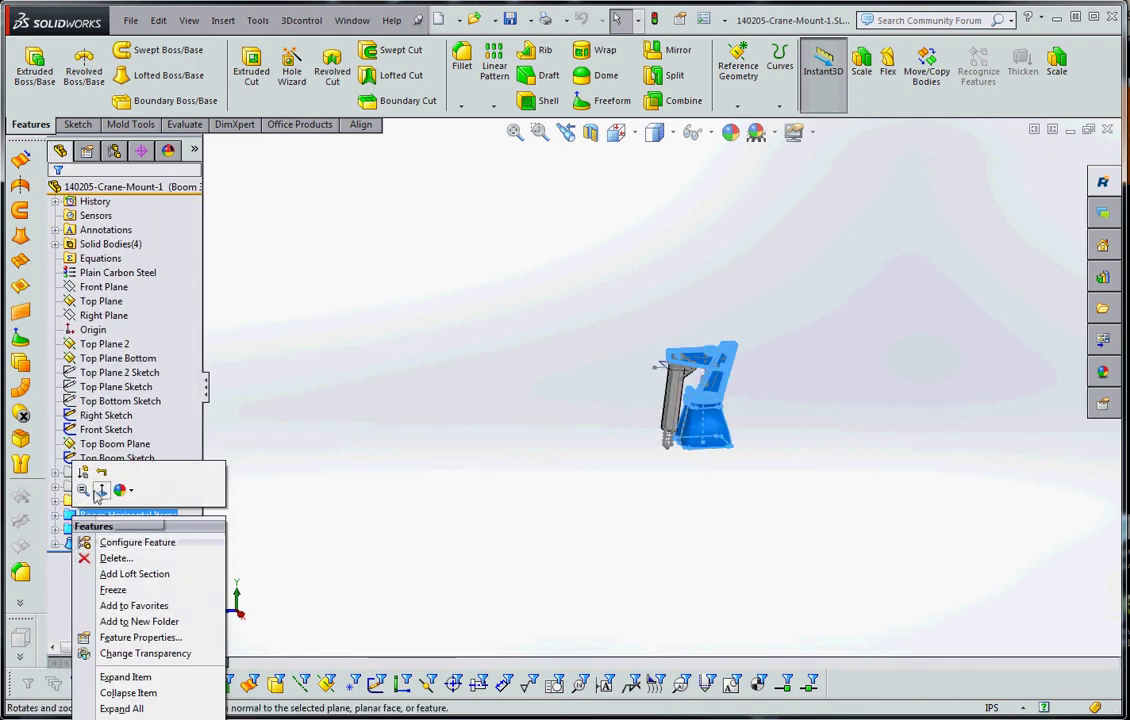
{"action": "left_click", "coordinate": [83, 474]}
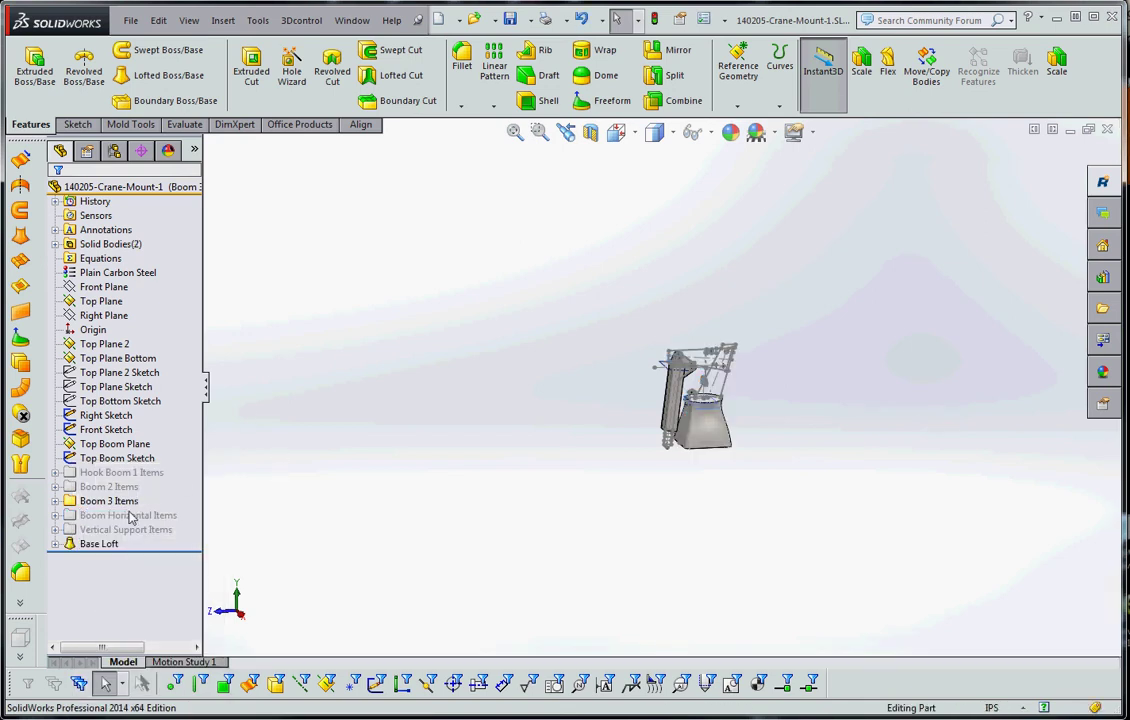
{"action": "right_click", "coordinate": [88, 542]}
{"action": "left_click", "coordinate": [117, 482]}
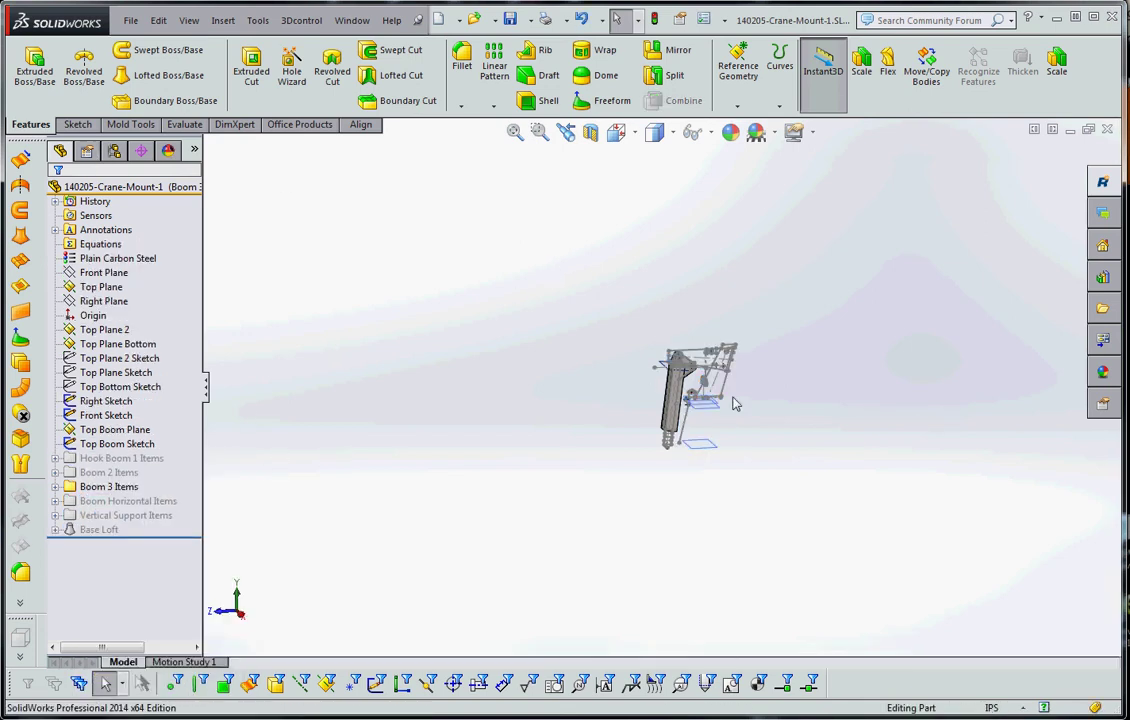
{"action": "scroll", "coordinate": [731, 393], "scroll_direction": "down", "scroll_amount": 5}
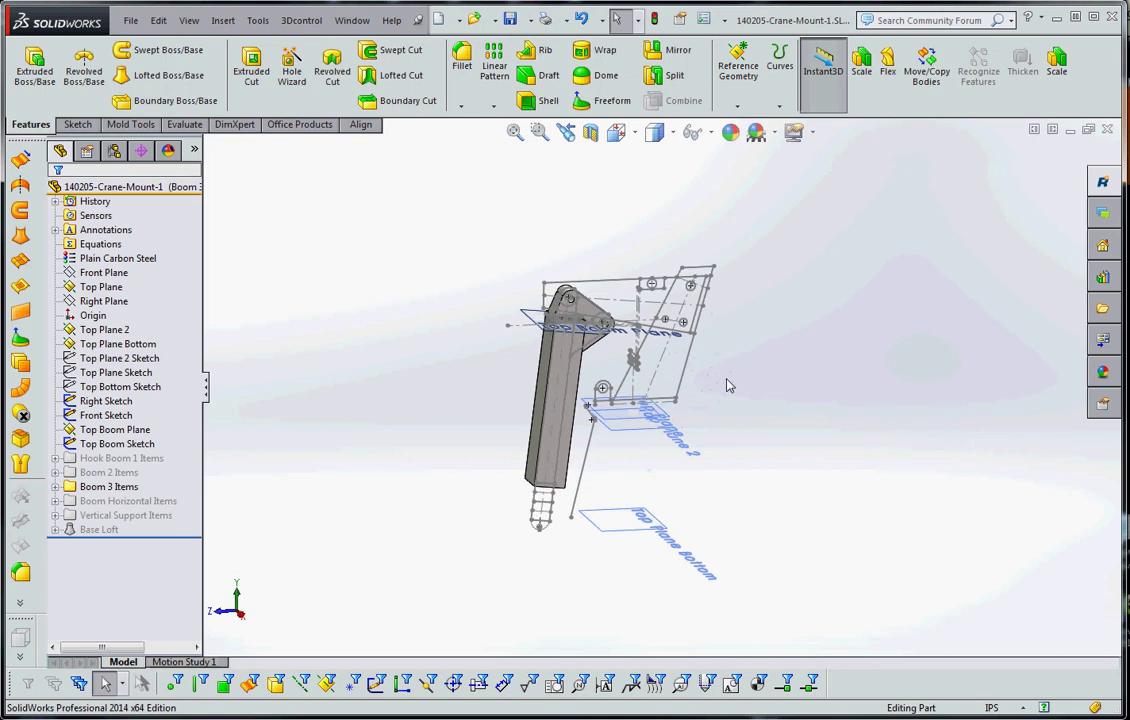
Activate the Boom 2 configuration and suppress its Boom Horizontal Items, Vertical Support Items and Base Loft
{"action": "left_click", "coordinate": [115, 151]}
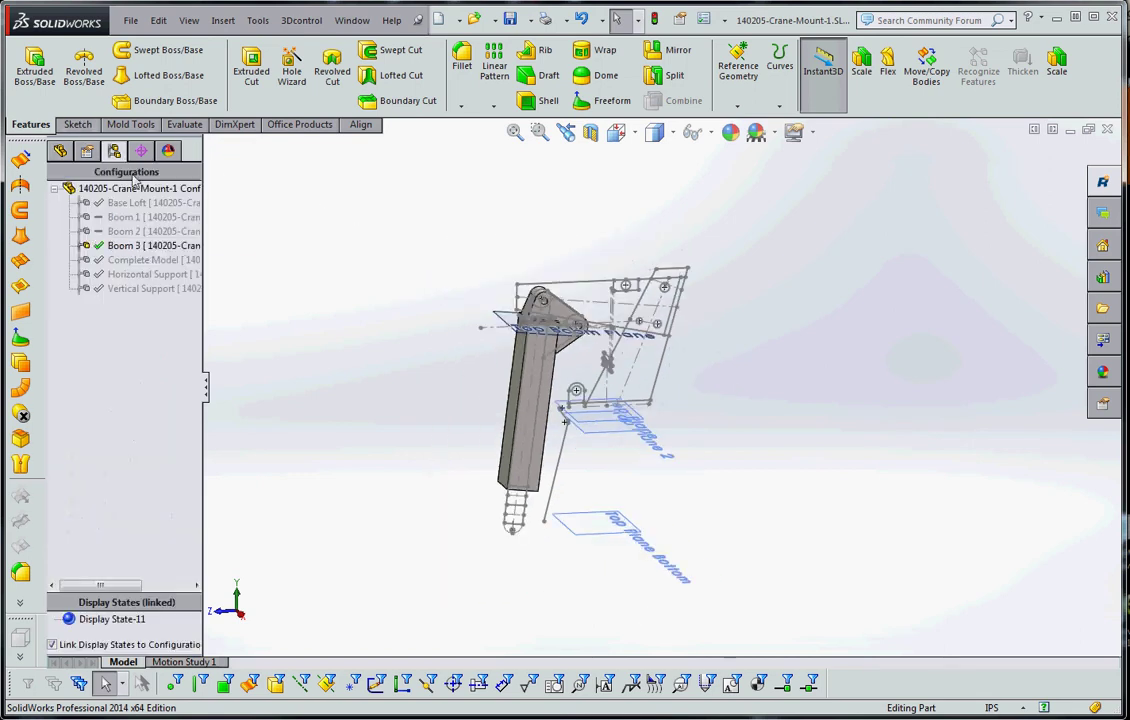
{"action": "double_click", "coordinate": [136, 237]}
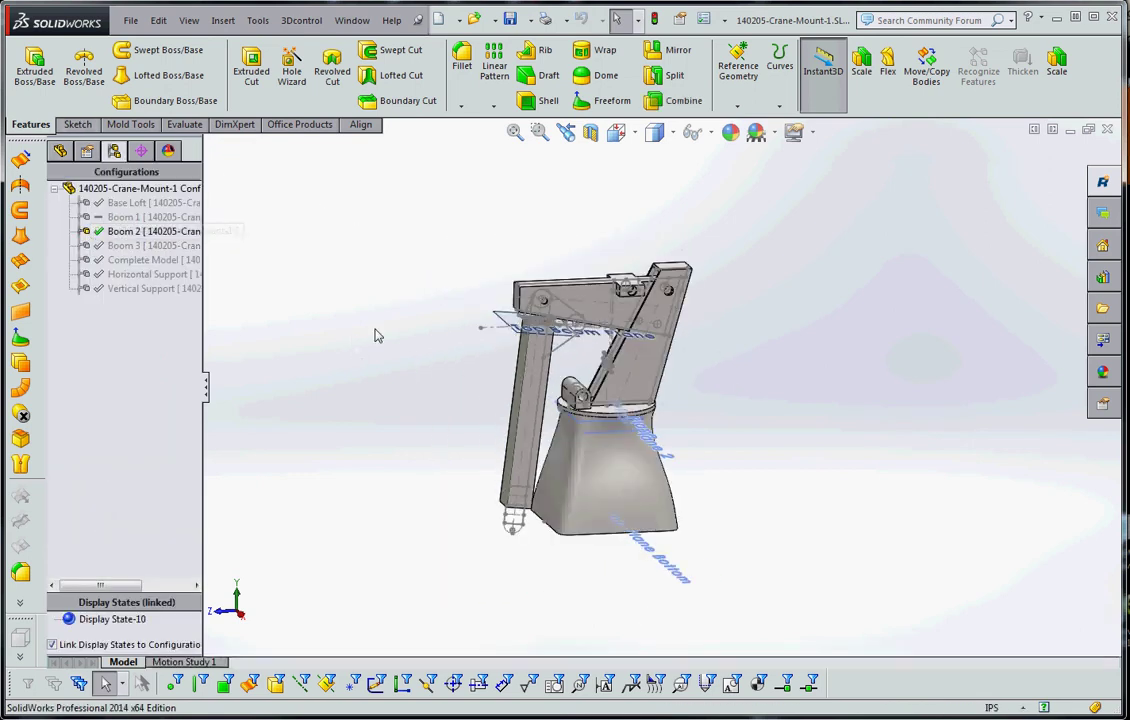
{"action": "left_click", "coordinate": [59, 152]}
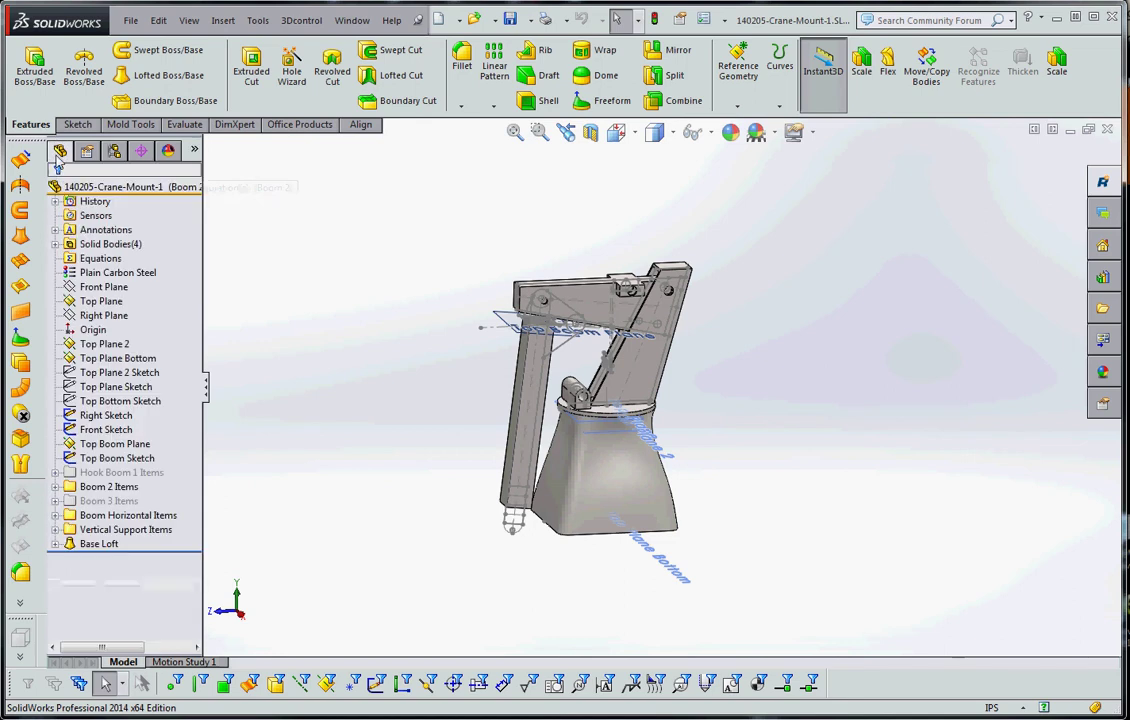
{"action": "left_click", "coordinate": [128, 515]}
{"action": "left_click", "coordinate": [105, 544], "text": "shift"}
{"action": "right_click", "coordinate": [106, 540]}
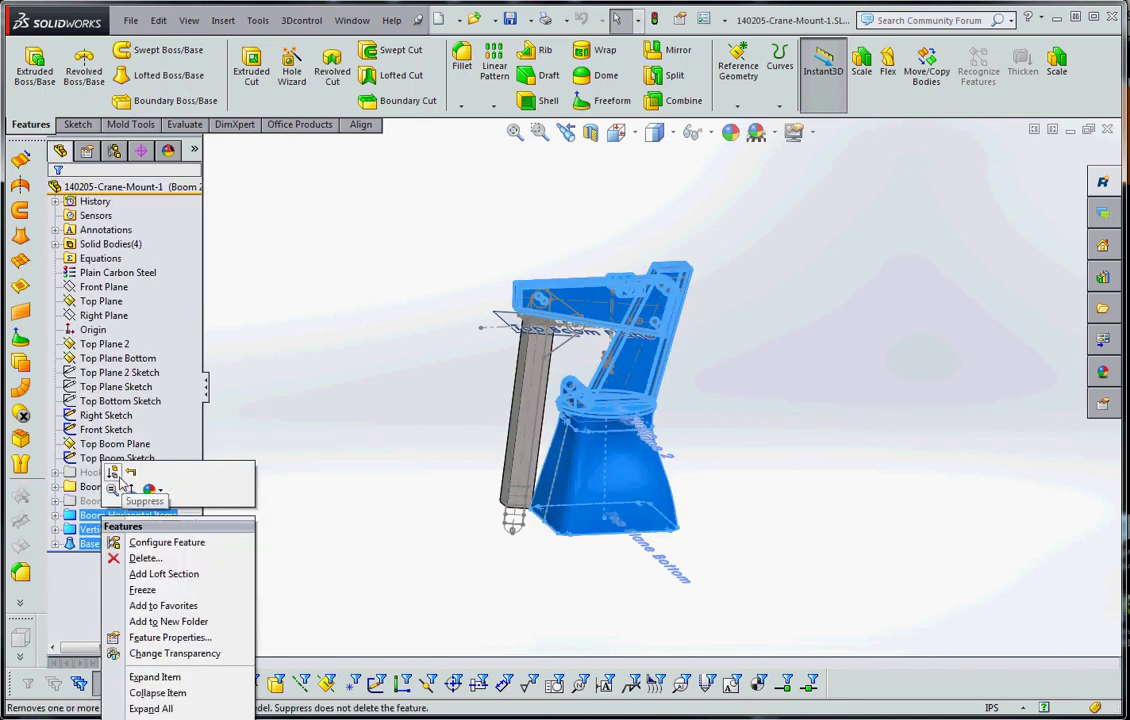
{"action": "left_click", "coordinate": [118, 475]}
{"action": "left_click", "coordinate": [262, 488]}
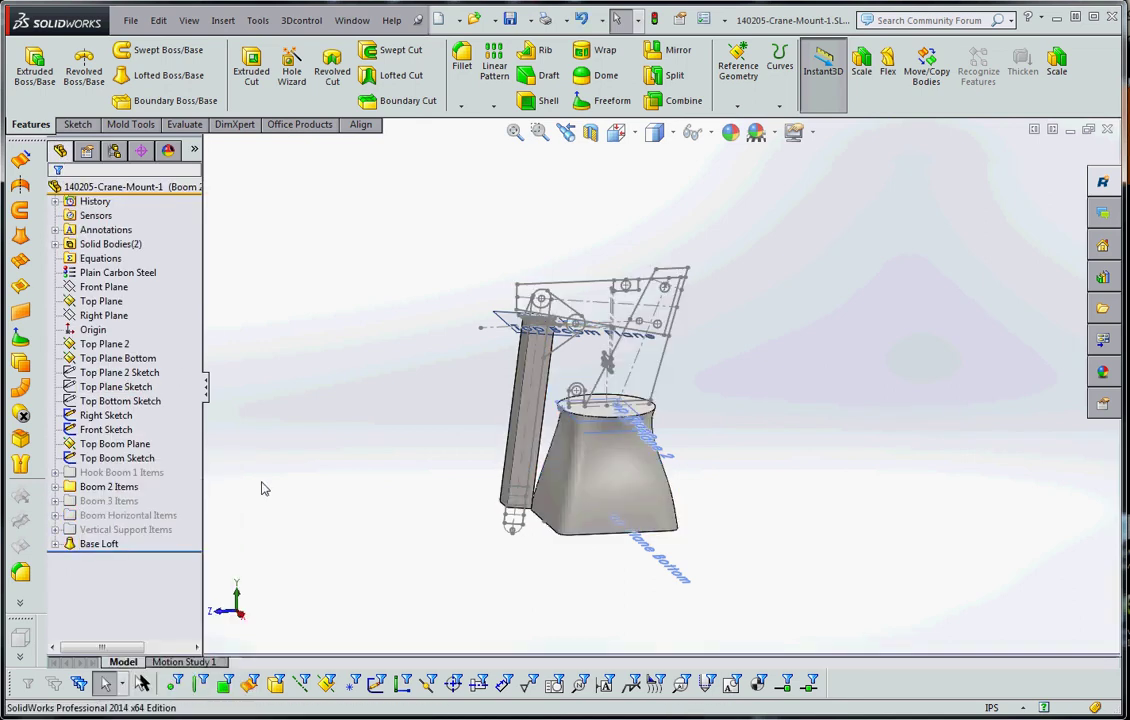
{"action": "right_click", "coordinate": [100, 544]}
{"action": "left_click", "coordinate": [143, 482]}
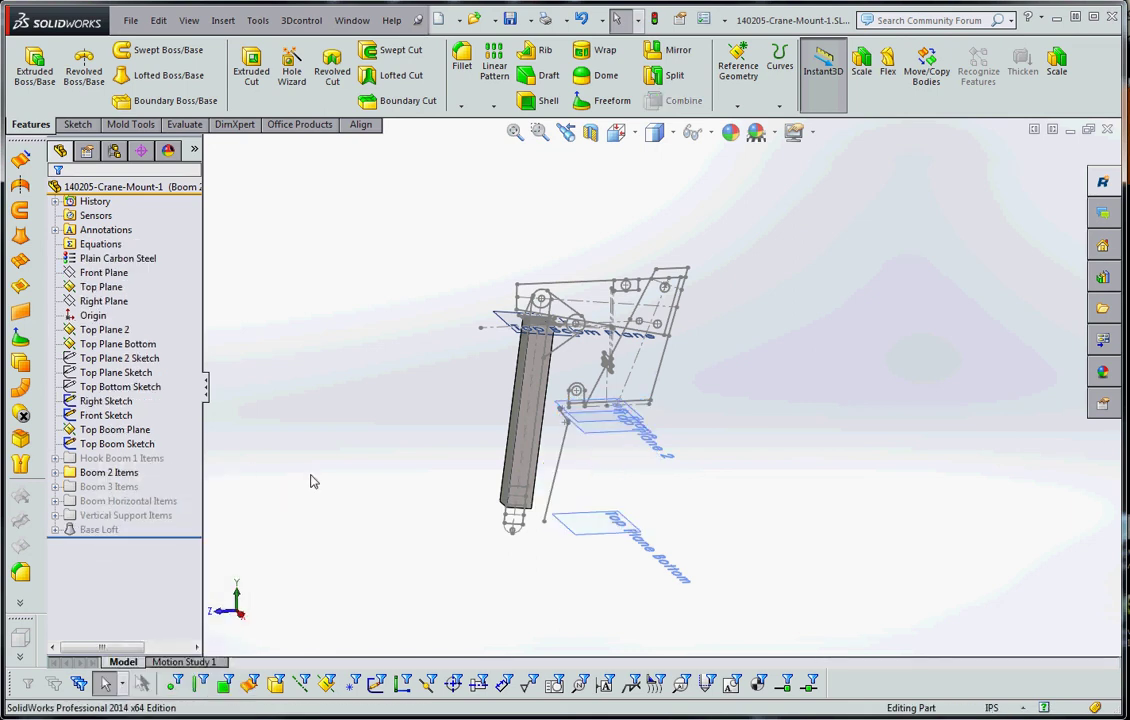
Activate the Boom 1 configuration and check which feature folders are suppressed in it
{"action": "left_click", "coordinate": [90, 151]}
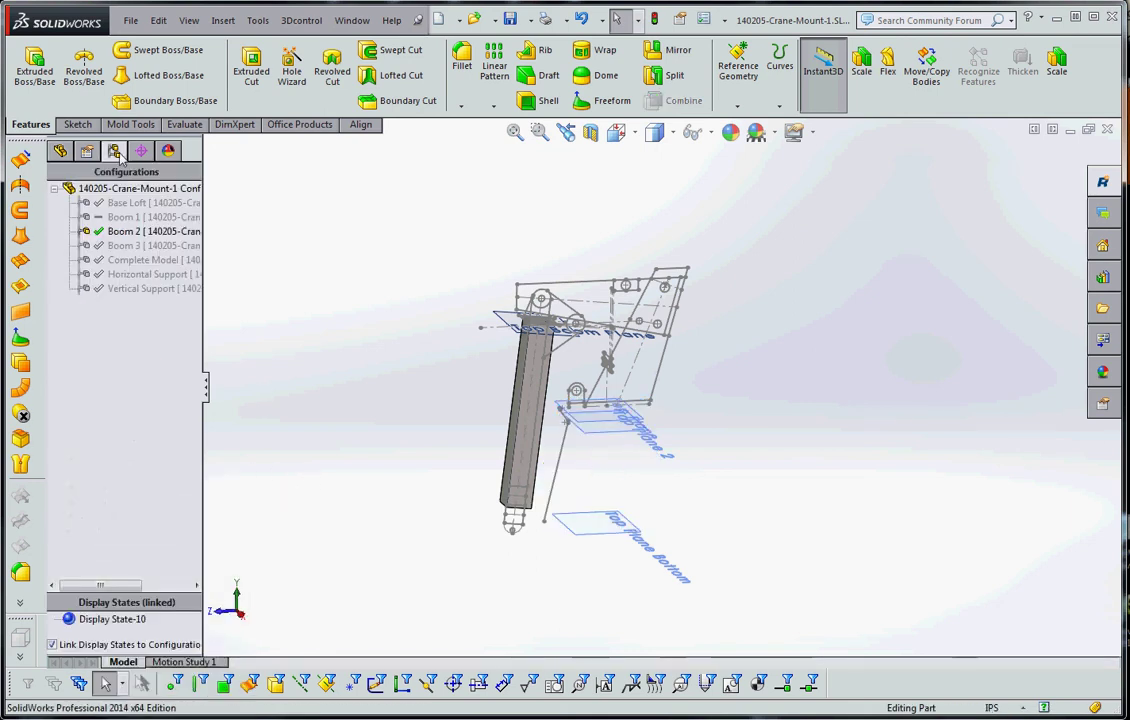
{"action": "double_click", "coordinate": [133, 217]}
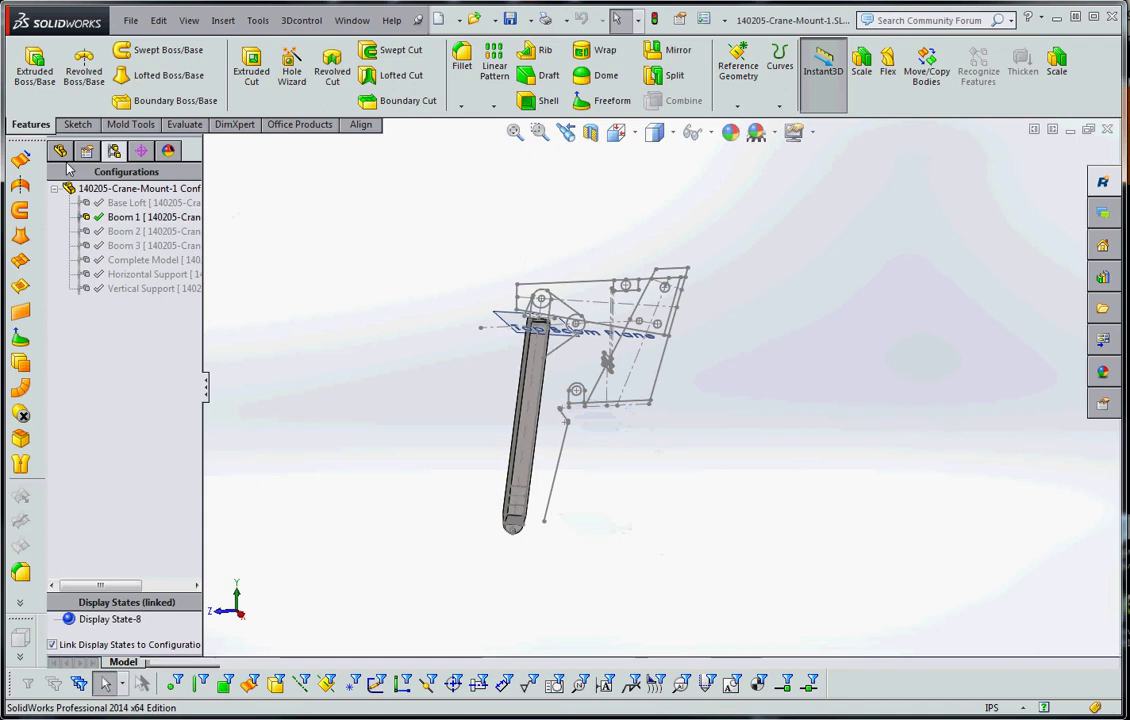
{"action": "left_click", "coordinate": [60, 151]}
{"action": "scroll", "coordinate": [404, 405], "scroll_direction": "up", "scroll_amount": 2}
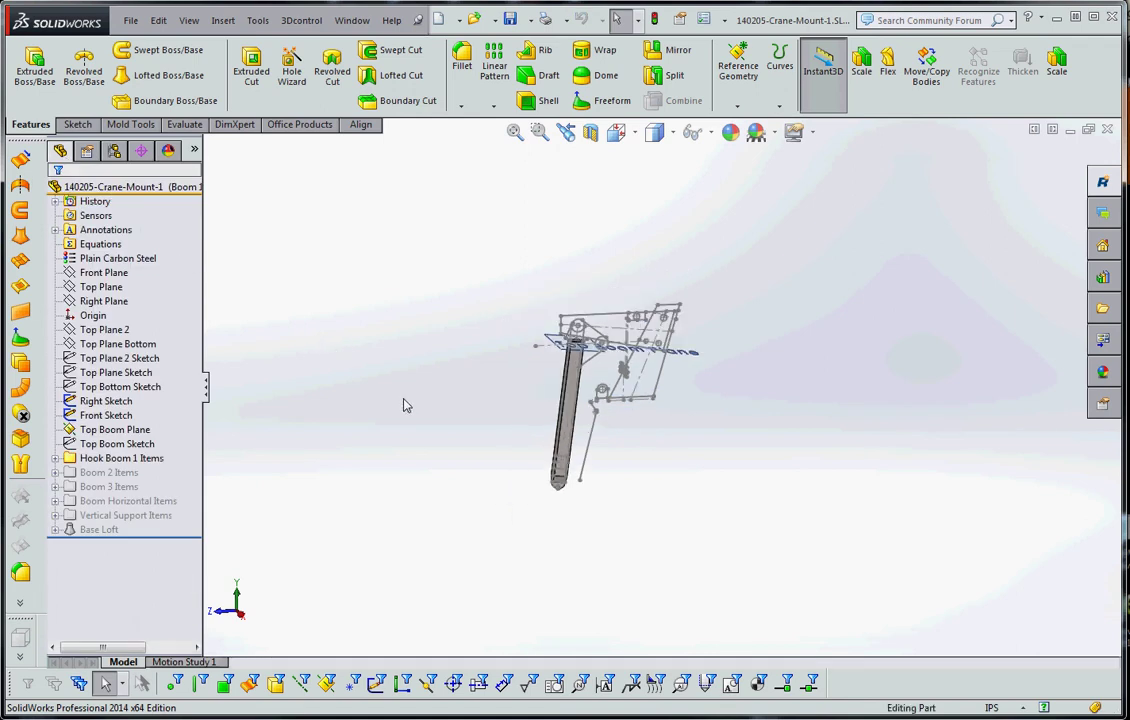
Return to the Assem1 assembly and turn off the display of all sketches
{"action": "key", "text": "ctrl+Tab"}
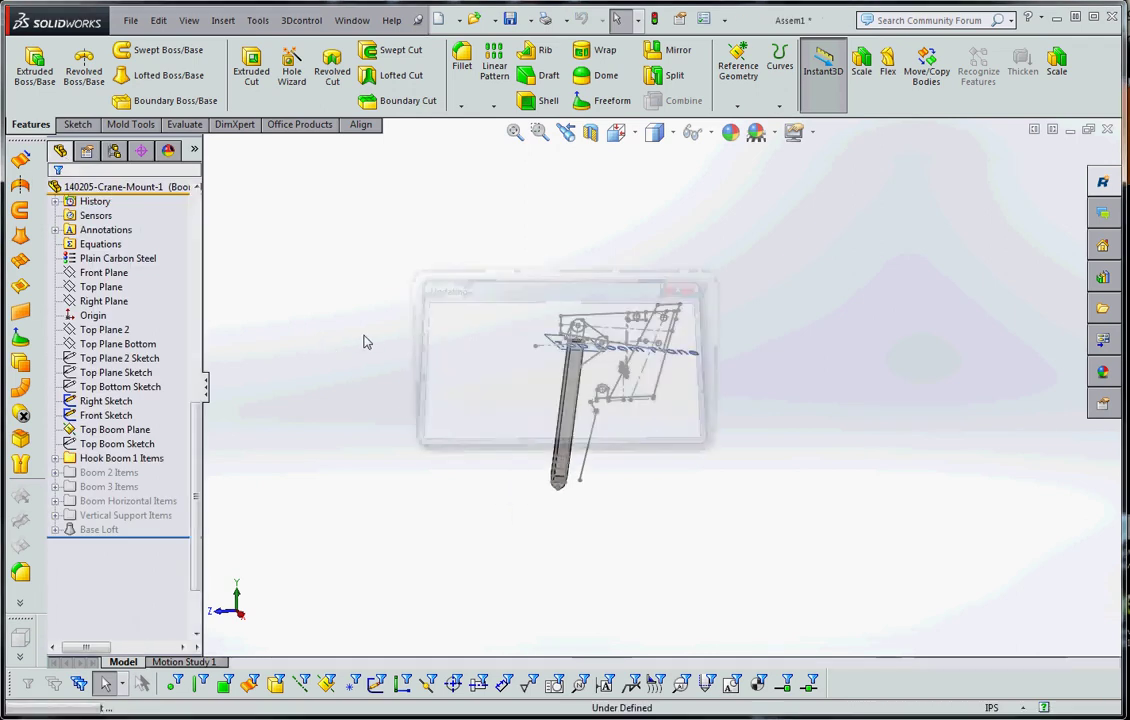
{"action": "scroll", "coordinate": [563, 413], "scroll_direction": "down", "scroll_amount": 5}
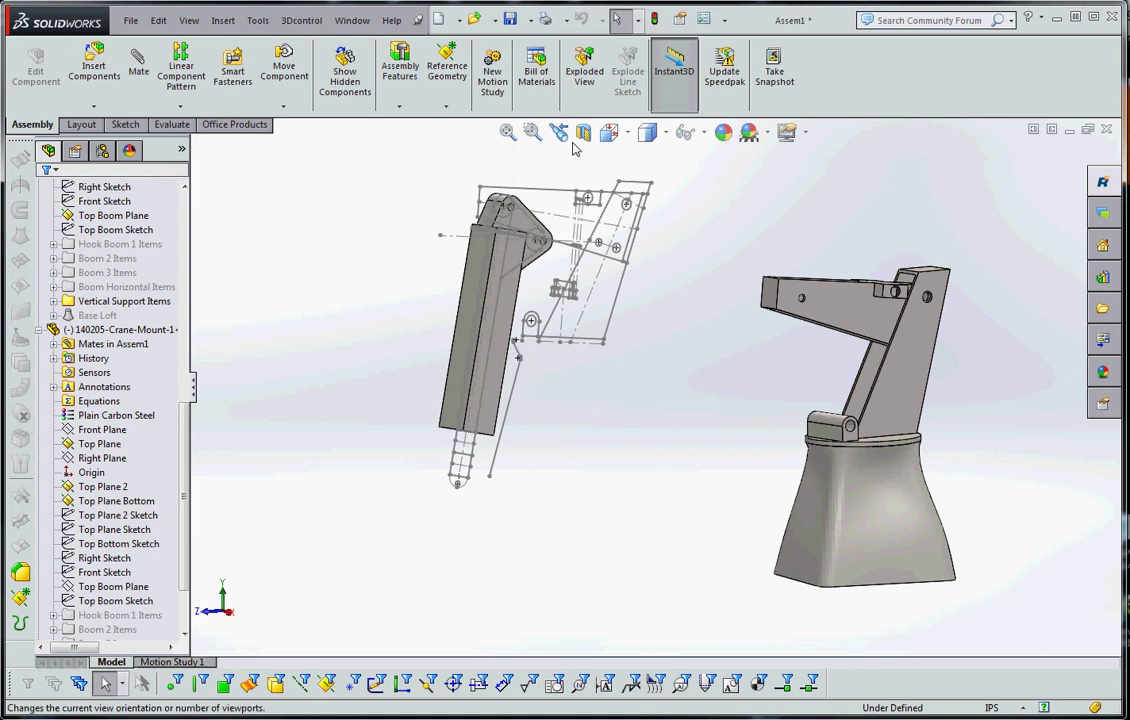
{"action": "left_click", "coordinate": [702, 134]}
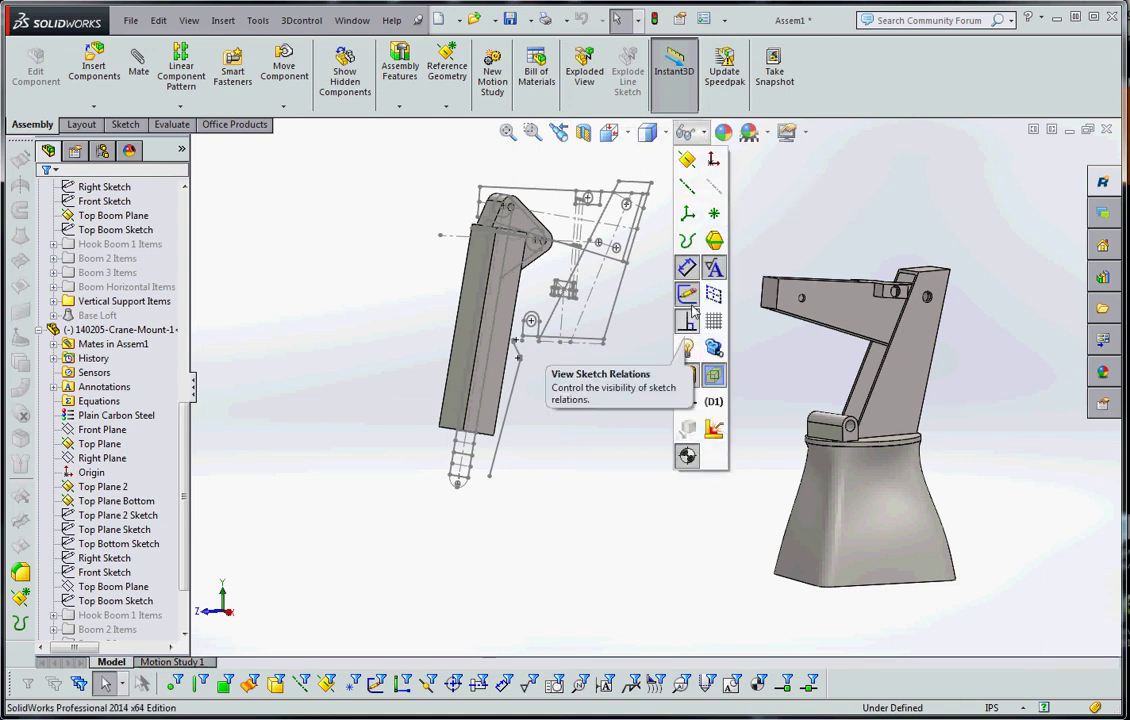
{"action": "left_click", "coordinate": [687, 318]}
{"action": "scroll", "coordinate": [645, 384], "scroll_direction": "up", "scroll_amount": 3}
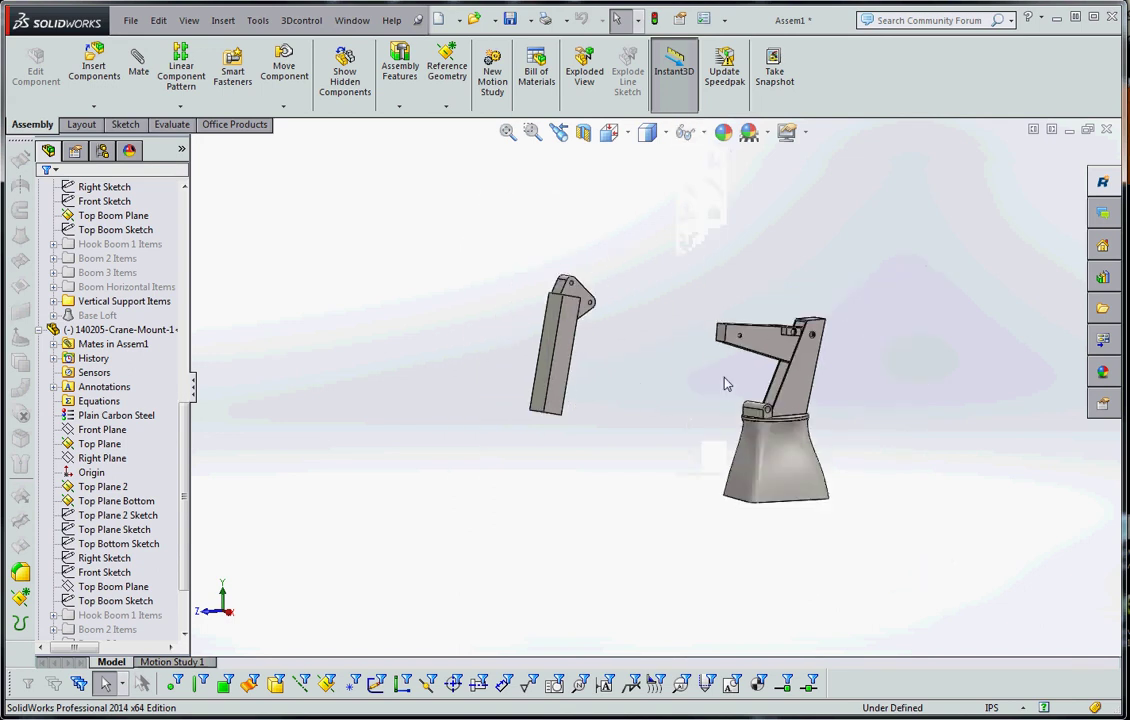
{"action": "scroll", "coordinate": [726, 384], "scroll_direction": "down", "scroll_amount": 3}
{"action": "scroll", "coordinate": [620, 369], "scroll_direction": "up", "scroll_amount": 2}
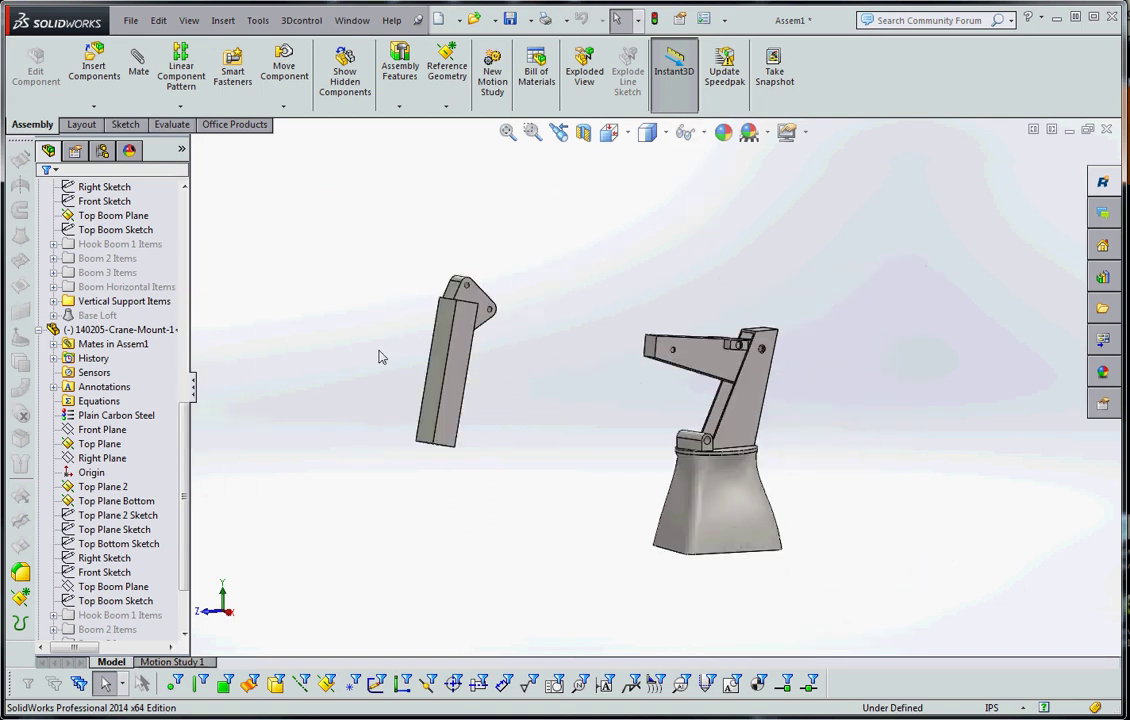
Collapse the expanded crane mount components in the feature tree and widen the tree so their configuration names are readable
{"action": "left_click", "coordinate": [39, 329]}
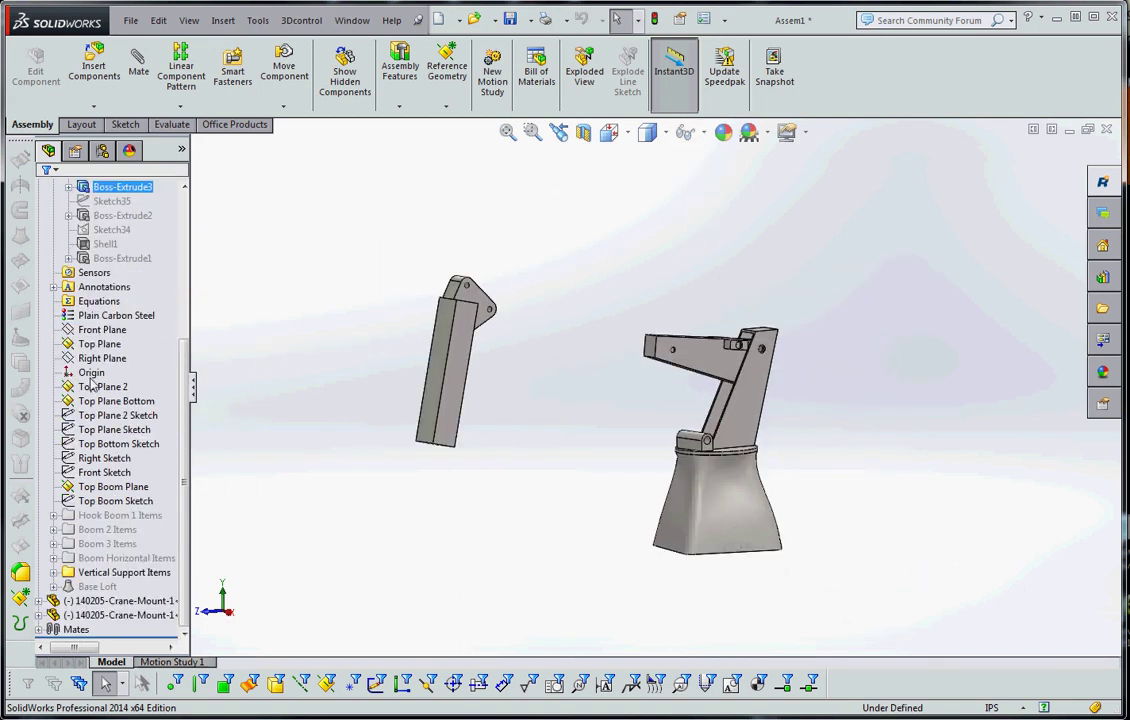
{"action": "scroll", "coordinate": [86, 348], "scroll_direction": "up", "scroll_amount": 3}
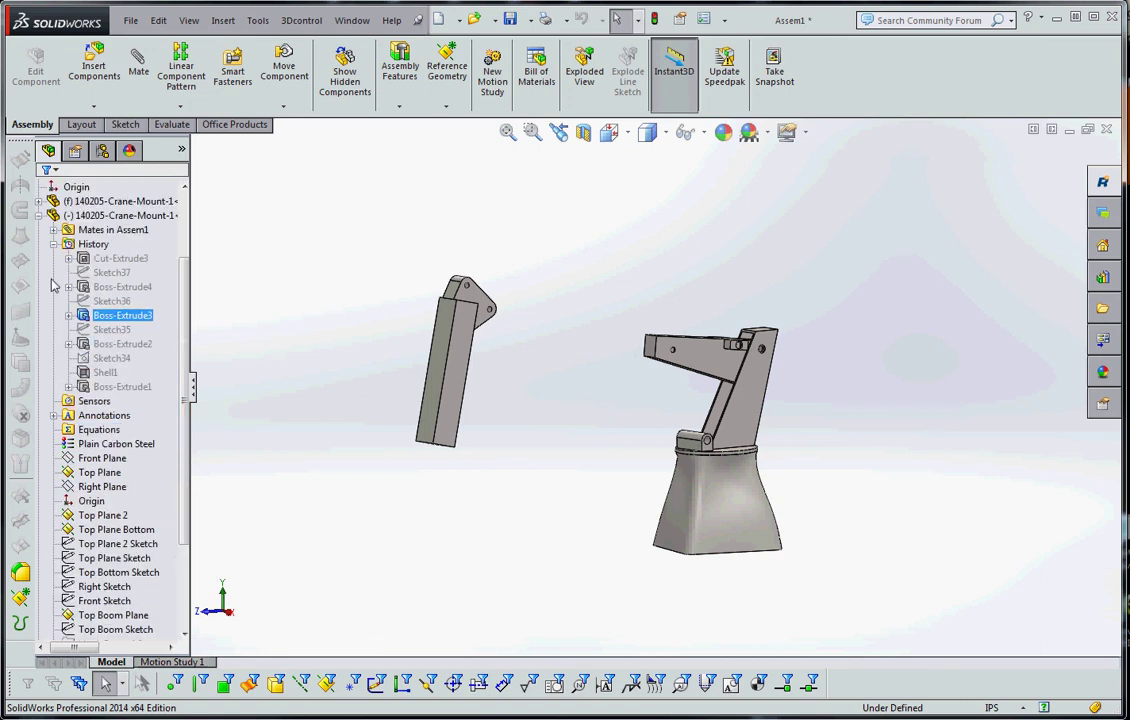
{"action": "left_click", "coordinate": [39, 215]}
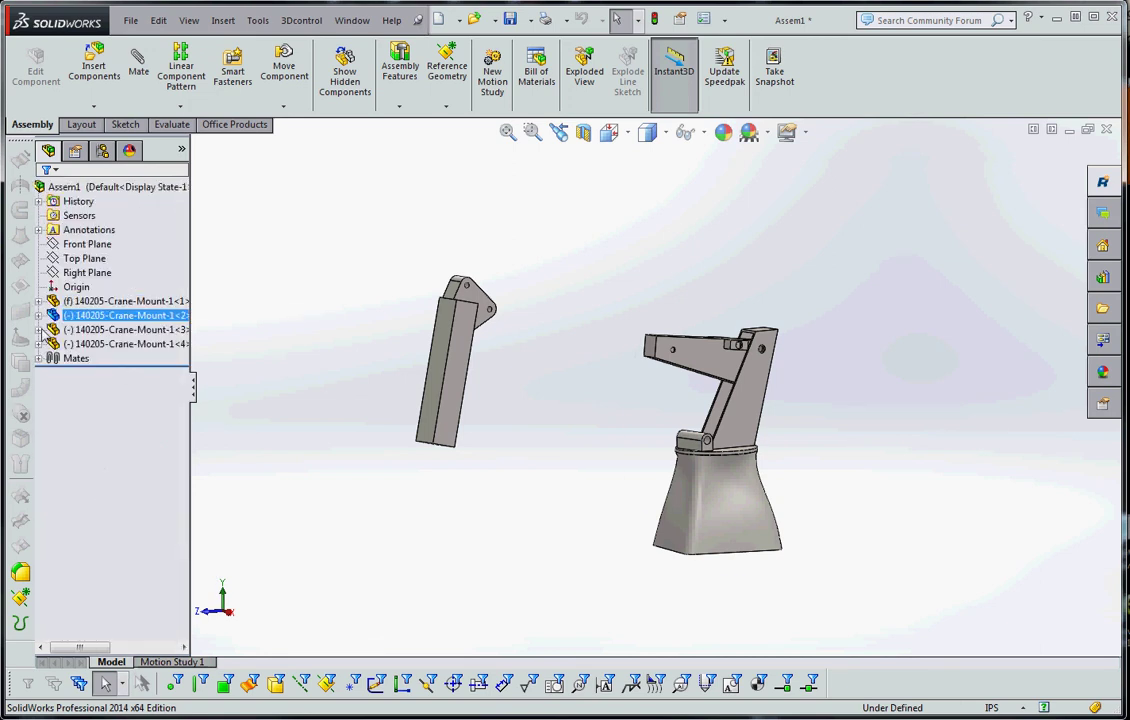
{"action": "left_click_drag", "start_coordinate": [198, 387], "coordinate": [285, 392]}
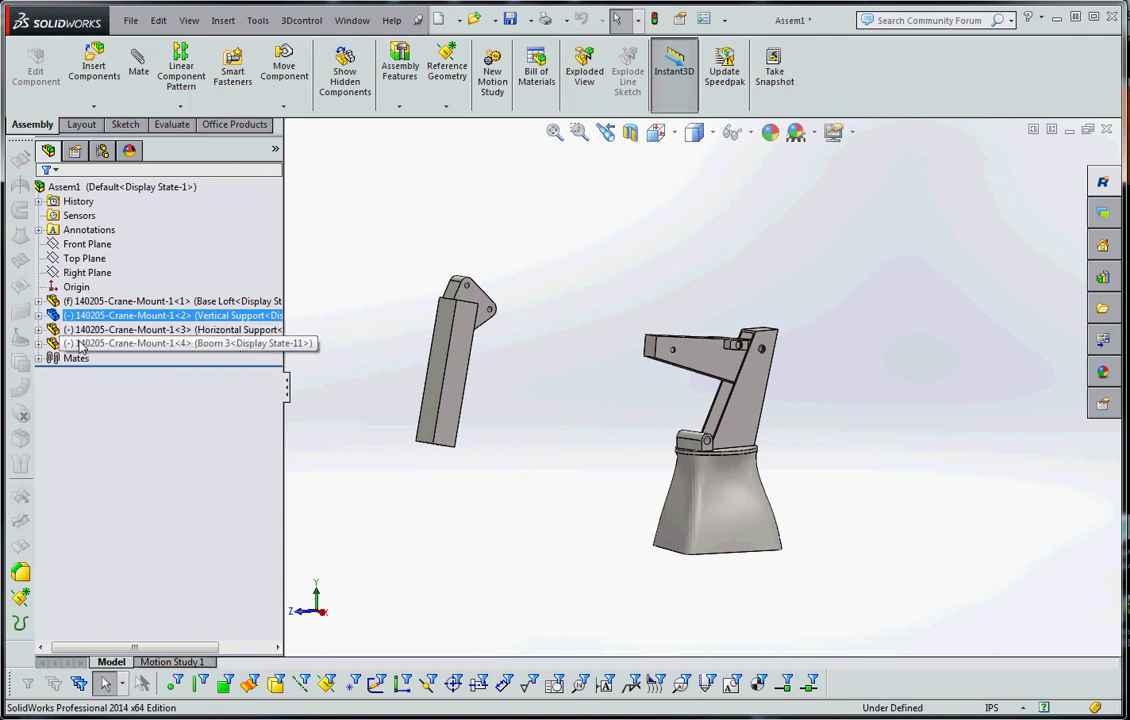
Add a coincident mate between the Right Planes of the Boom 3 and Horizontal Support components
{"action": "left_click", "coordinate": [39, 329]}
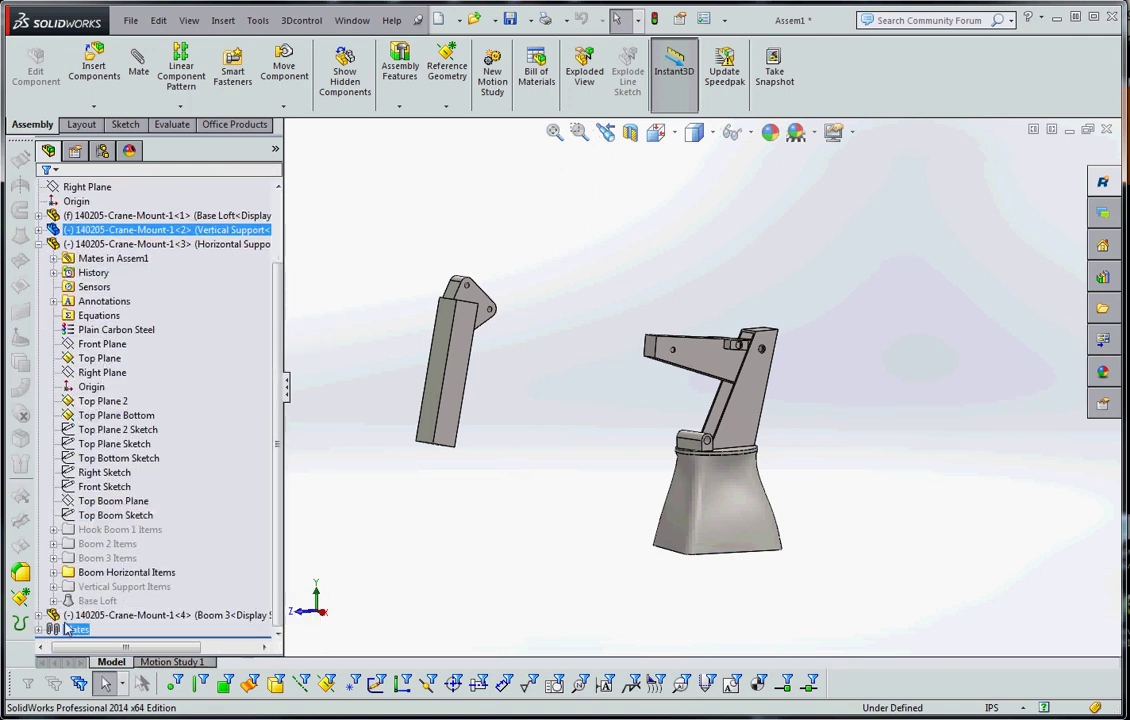
{"action": "left_click", "coordinate": [40, 615]}
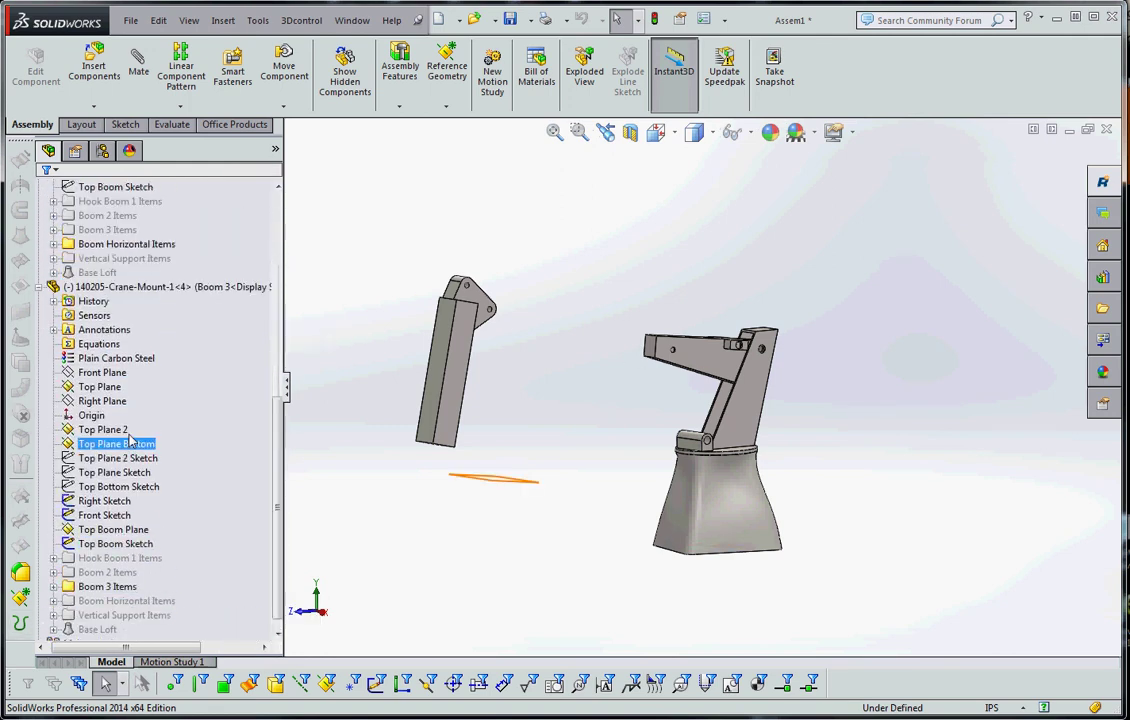
{"action": "left_click", "coordinate": [130, 399]}
{"action": "scroll", "coordinate": [135, 398], "scroll_direction": "up", "scroll_amount": 5}
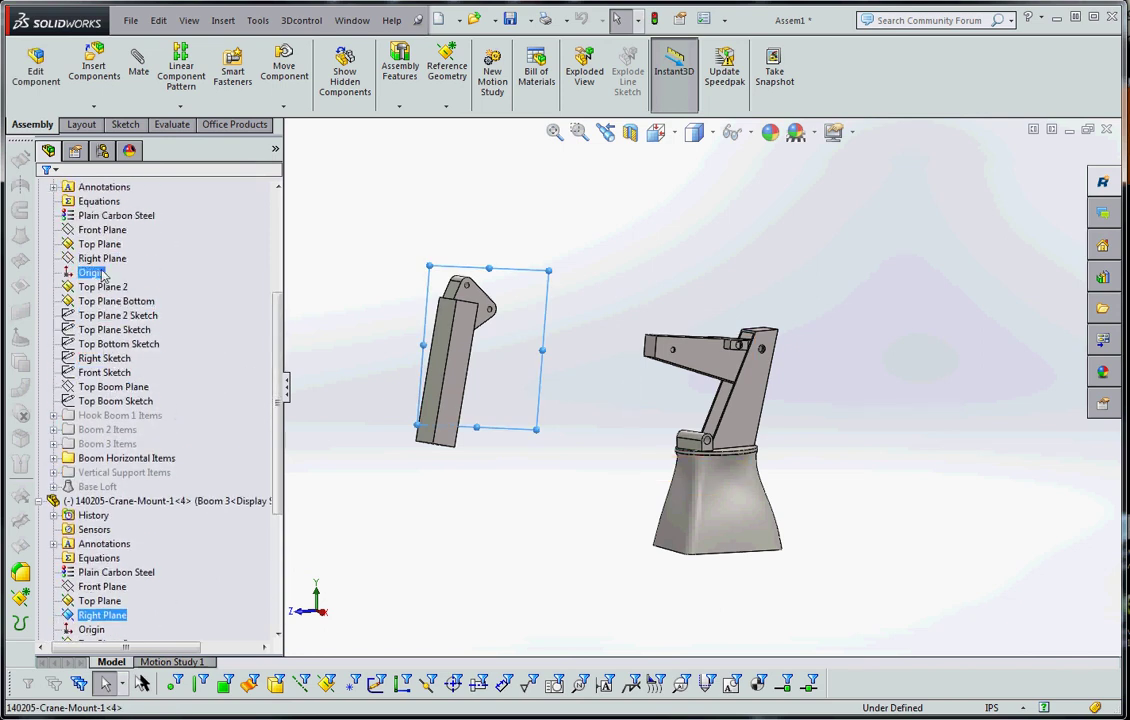
{"action": "left_click", "coordinate": [138, 62]}
{"action": "left_click", "coordinate": [298, 253]}
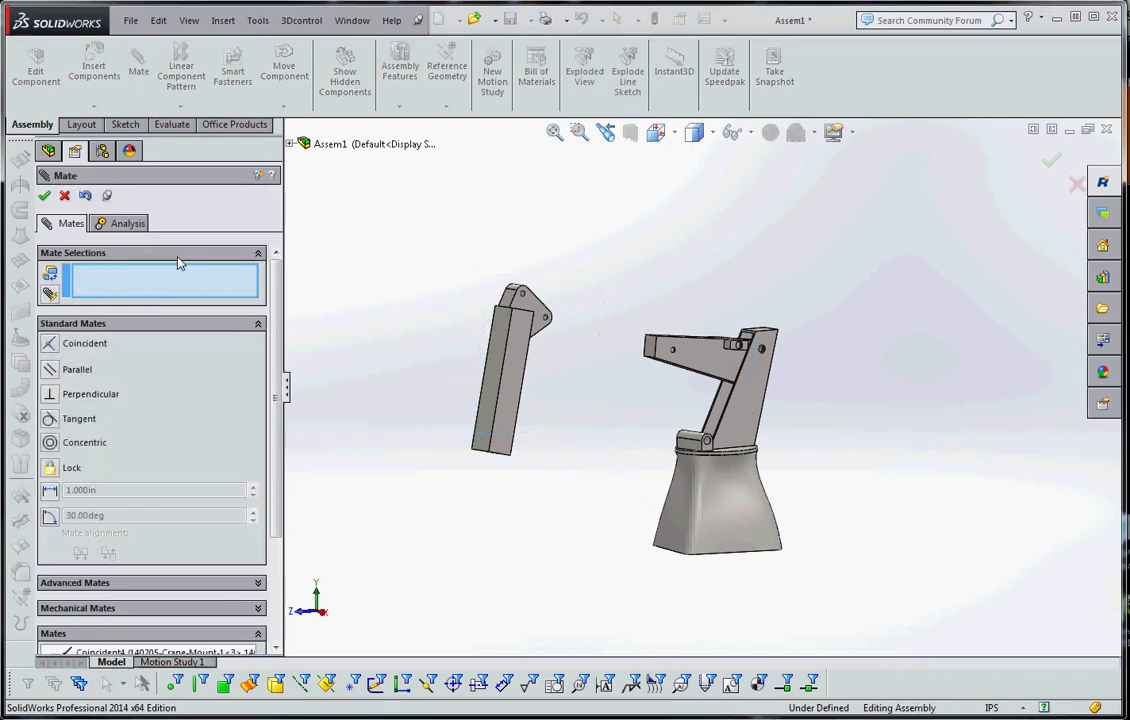
{"action": "left_click", "coordinate": [44, 196]}
Add a concentric mate between the upper hole of Boom 3's bracket and the hole near the Horizontal Support's free end
{"action": "scroll", "coordinate": [552, 318], "scroll_direction": "down", "scroll_amount": 8}
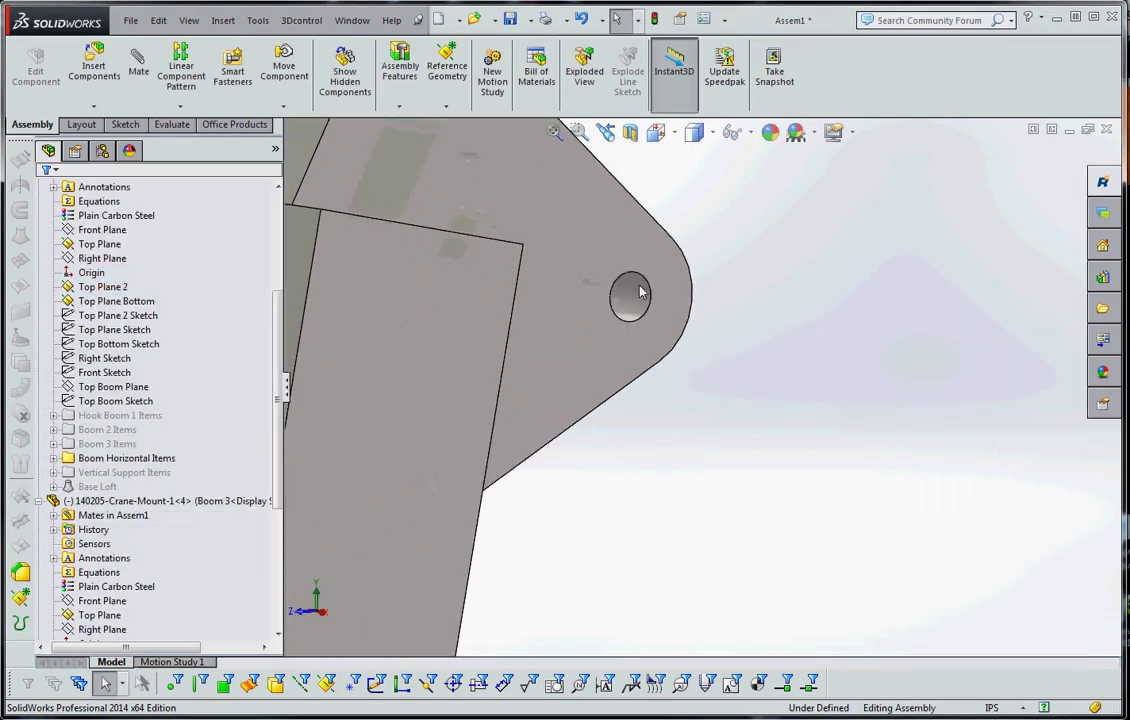
{"action": "scroll", "coordinate": [545, 250], "scroll_direction": "up", "scroll_amount": 4}
{"action": "scroll", "coordinate": [550, 230], "scroll_direction": "down", "scroll_amount": 4}
{"action": "left_click", "coordinate": [618, 277]}
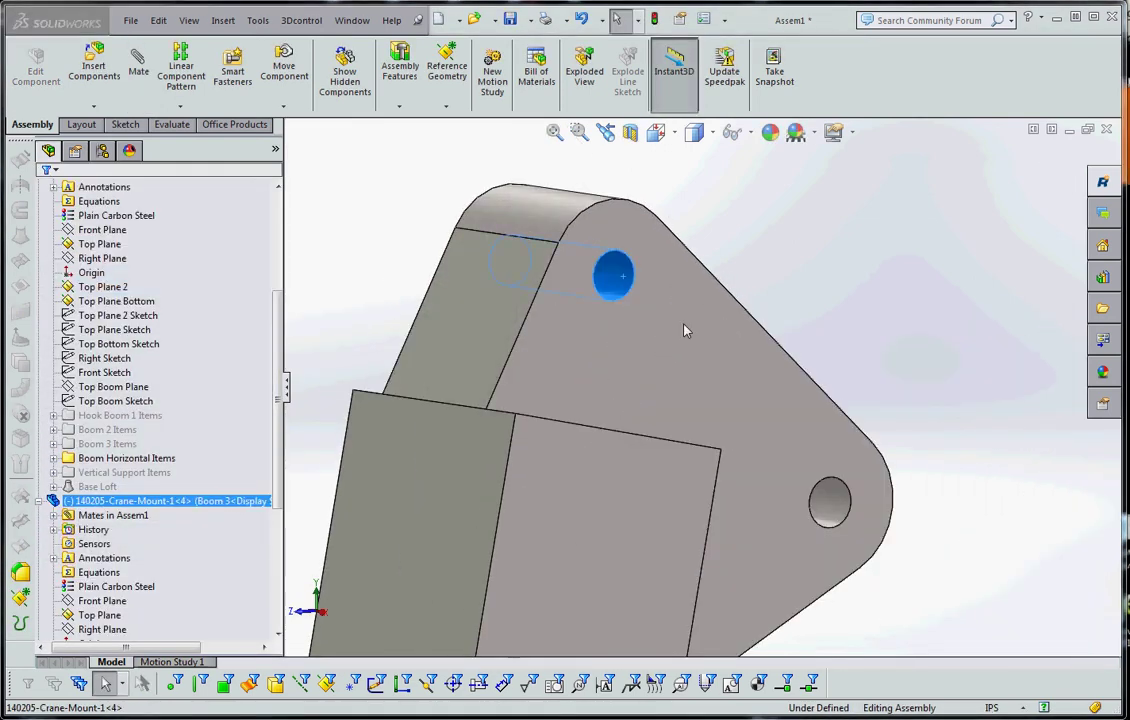
{"action": "scroll", "coordinate": [700, 340], "scroll_direction": "up", "scroll_amount": 4}
{"action": "scroll", "coordinate": [760, 388], "scroll_direction": "up", "scroll_amount": 5}
{"action": "scroll", "coordinate": [792, 429], "scroll_direction": "down", "scroll_amount": 9}
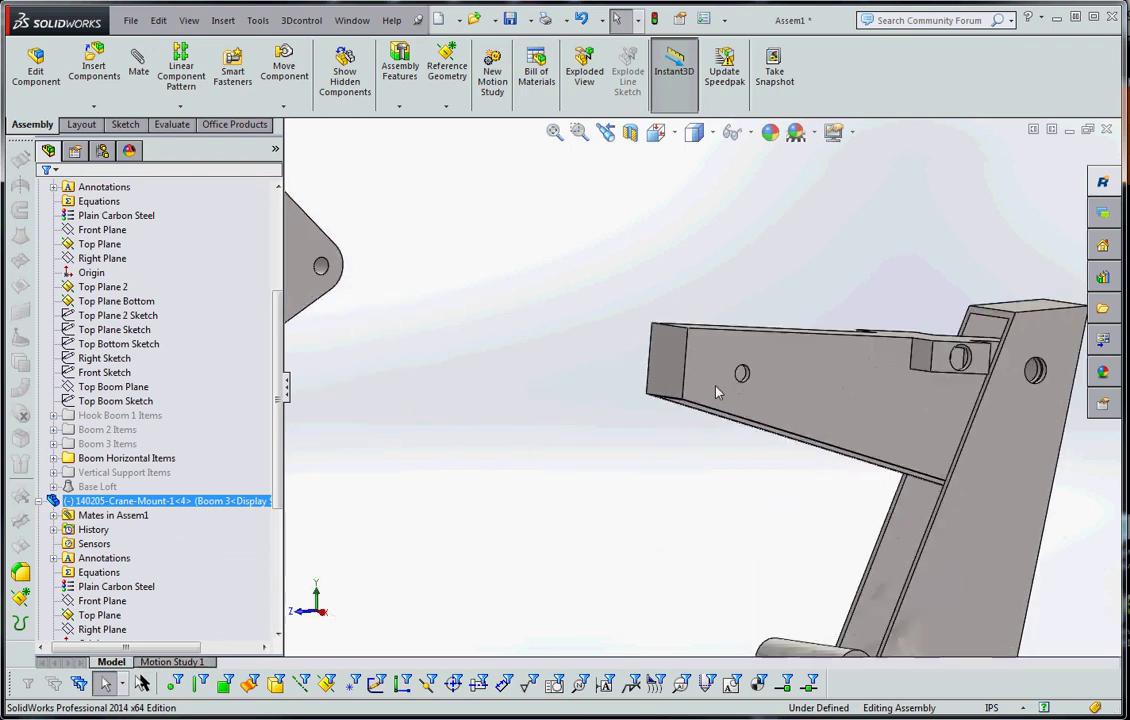
{"action": "scroll", "coordinate": [791, 359], "scroll_direction": "down", "scroll_amount": 3}
{"action": "left_click", "coordinate": [788, 355], "text": "ctrl"}
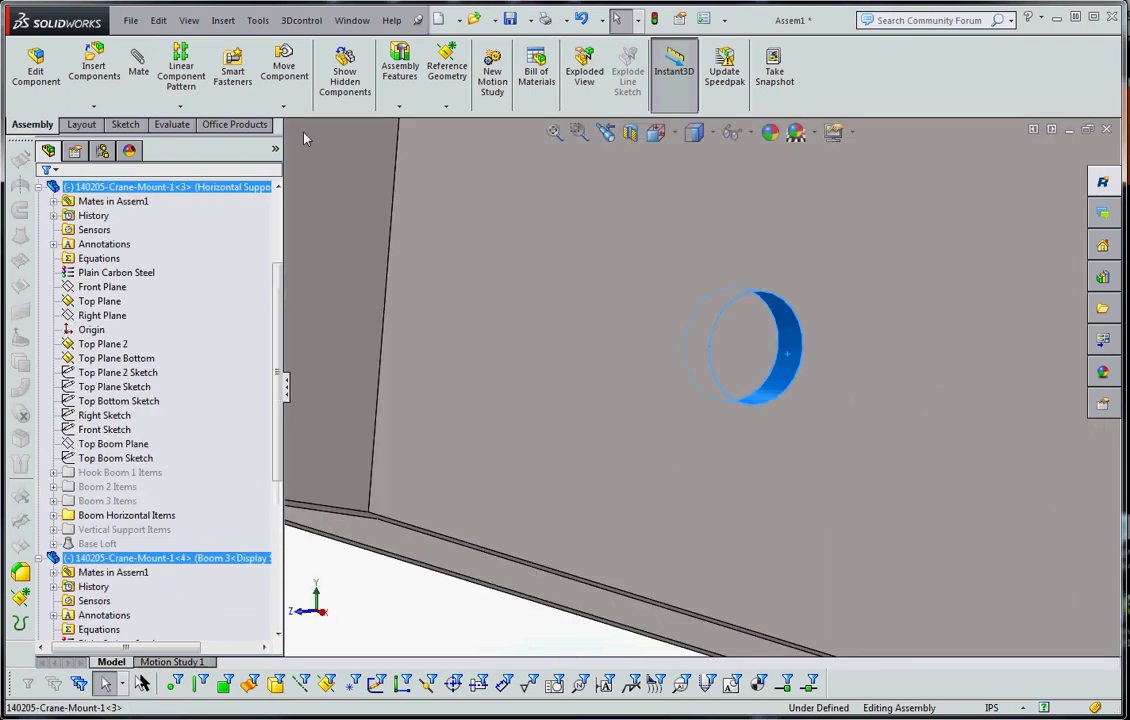
{"action": "left_click", "coordinate": [141, 67]}
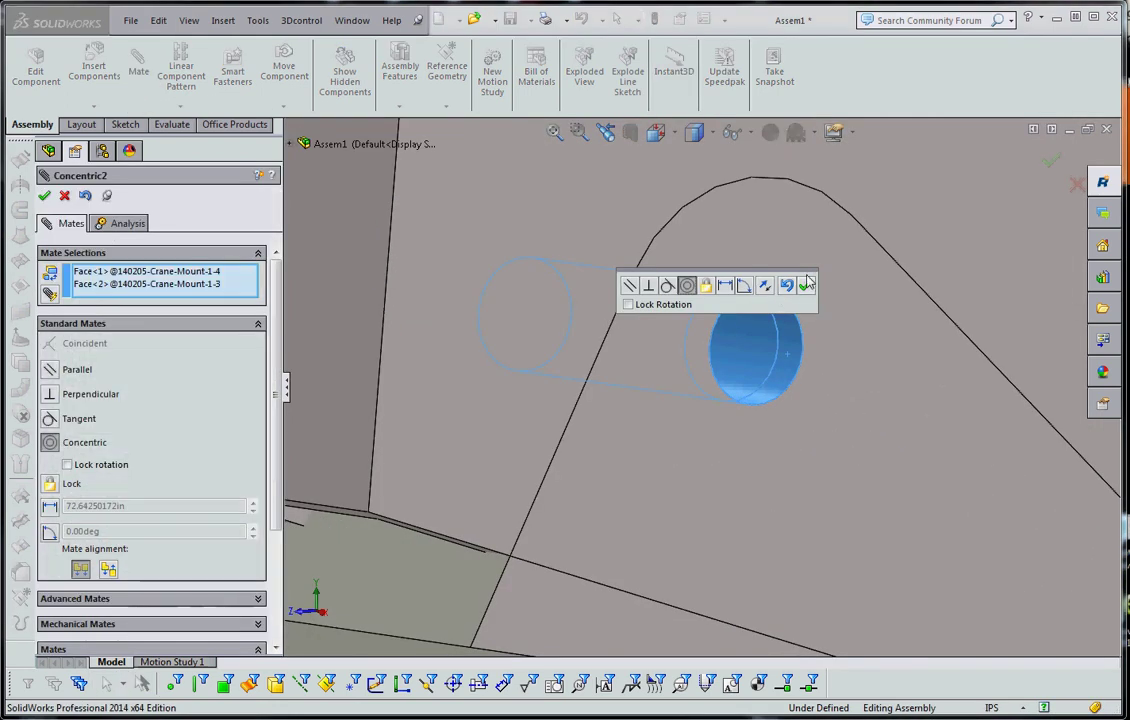
{"action": "left_click", "coordinate": [807, 287]}
{"action": "scroll", "coordinate": [759, 340], "scroll_direction": "up", "scroll_amount": 5}
{"action": "scroll", "coordinate": [699, 517], "scroll_direction": "down", "scroll_amount": 3}
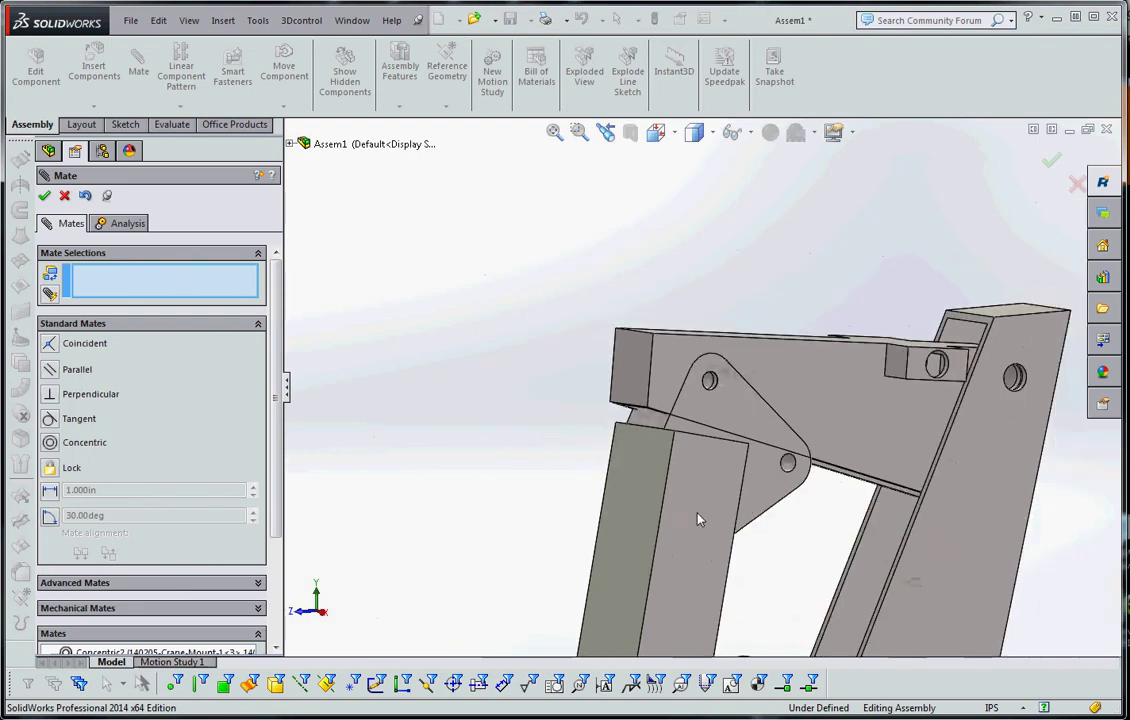
{"action": "middle_click_drag", "start_coordinate": [677, 496], "coordinate": [733, 540]}
{"action": "scroll", "coordinate": [660, 443], "scroll_direction": "up", "scroll_amount": 2}
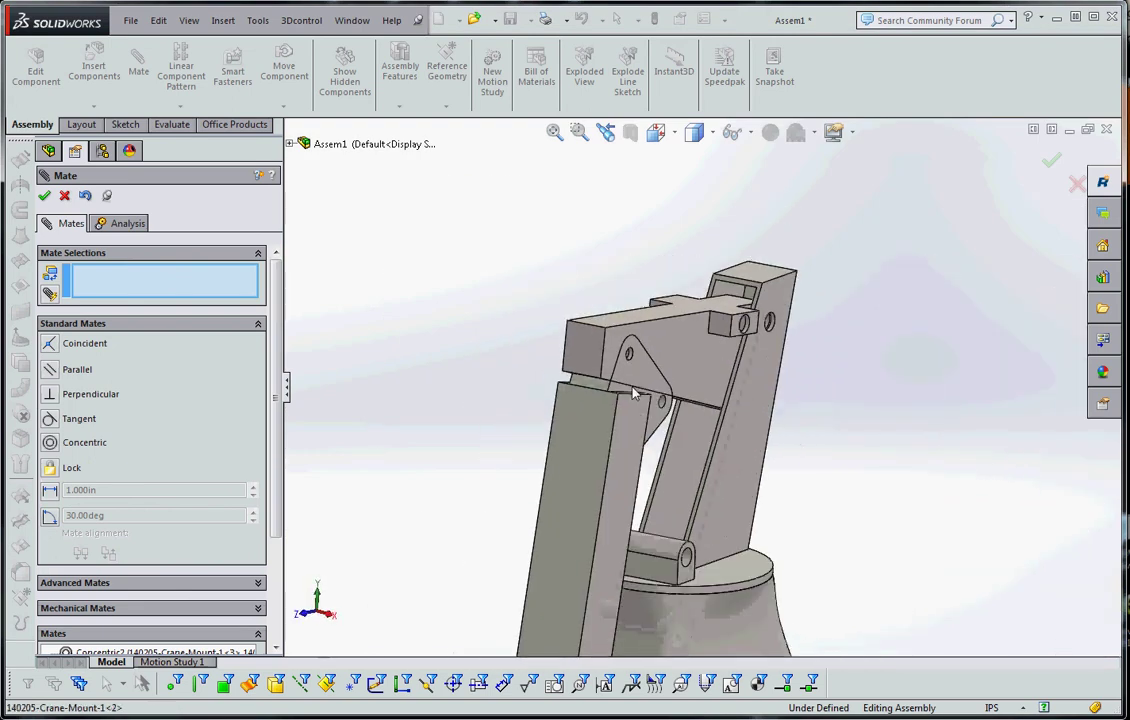
{"action": "left_click", "coordinate": [45, 196]}
Examine how Boom 3's bracket and its lower hole sit against the Horizontal Support
{"action": "scroll", "coordinate": [589, 437], "scroll_direction": "up", "scroll_amount": 6}
{"action": "scroll", "coordinate": [682, 408], "scroll_direction": "down", "scroll_amount": 6}
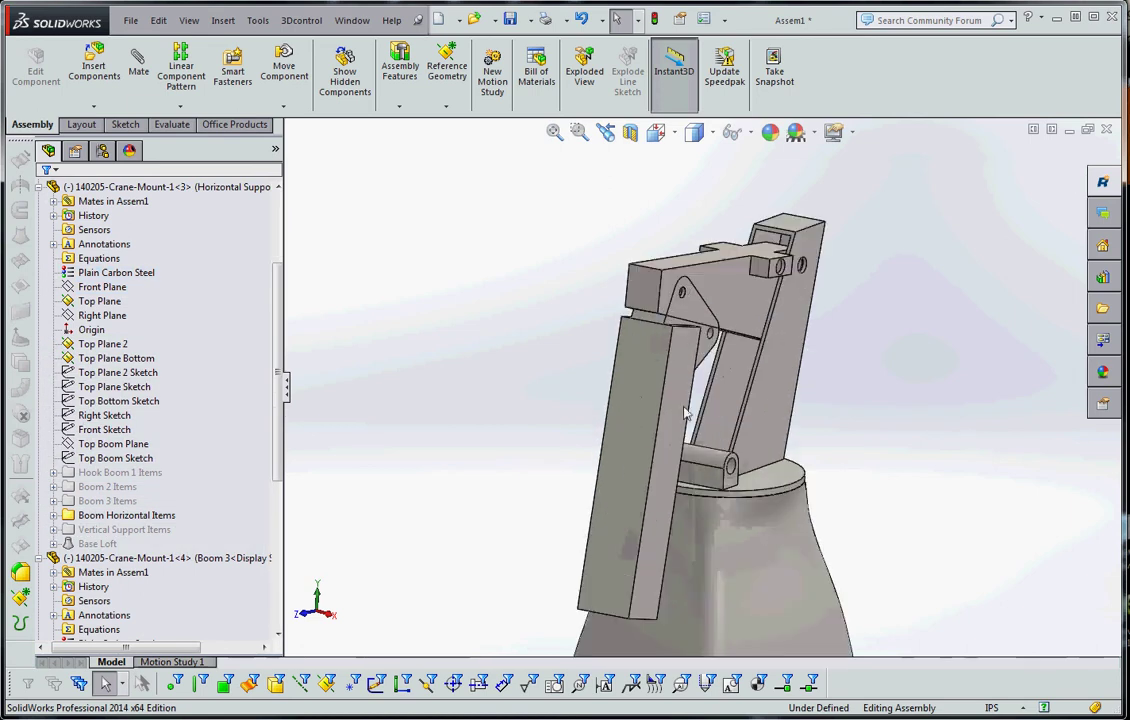
{"action": "scroll", "coordinate": [693, 332], "scroll_direction": "down", "scroll_amount": 4}
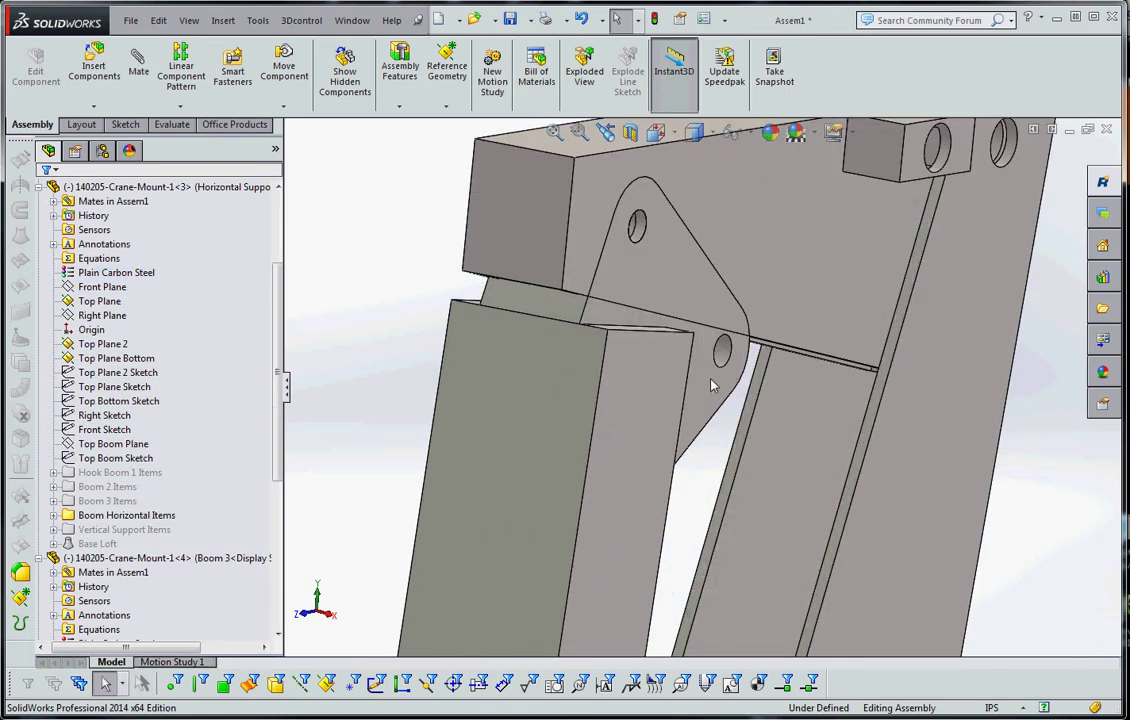
{"action": "left_click", "coordinate": [713, 387]}
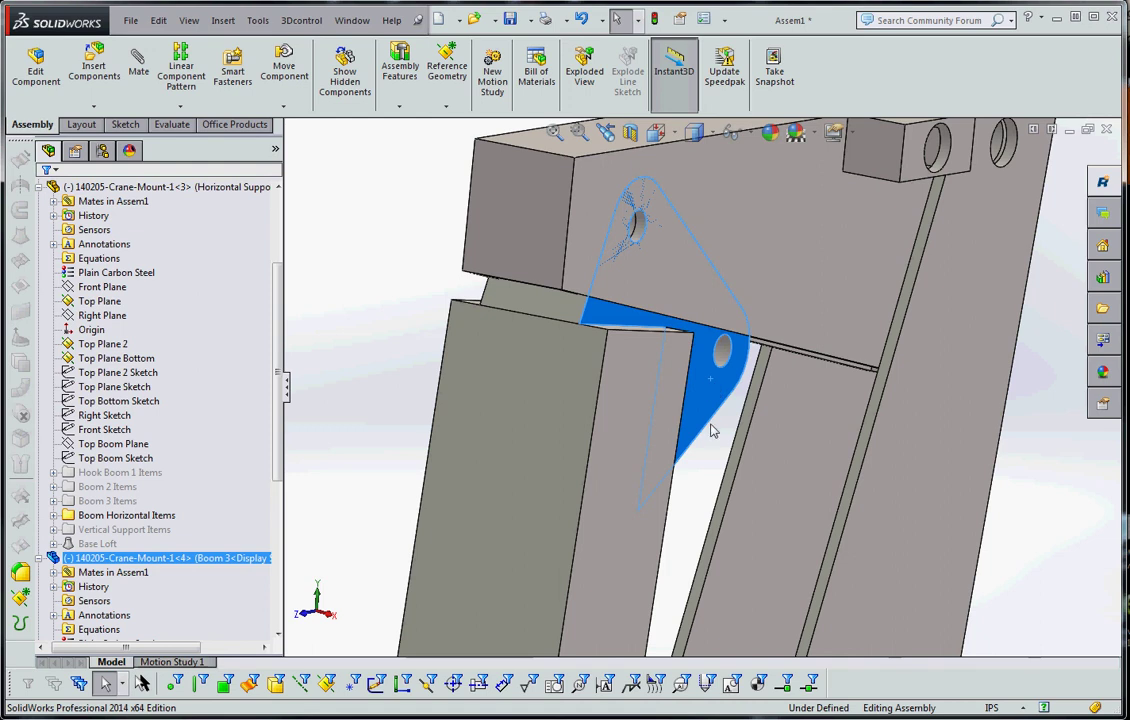
{"action": "scroll", "coordinate": [704, 394], "scroll_direction": "up", "scroll_amount": 1}
{"action": "left_click", "coordinate": [463, 364]}
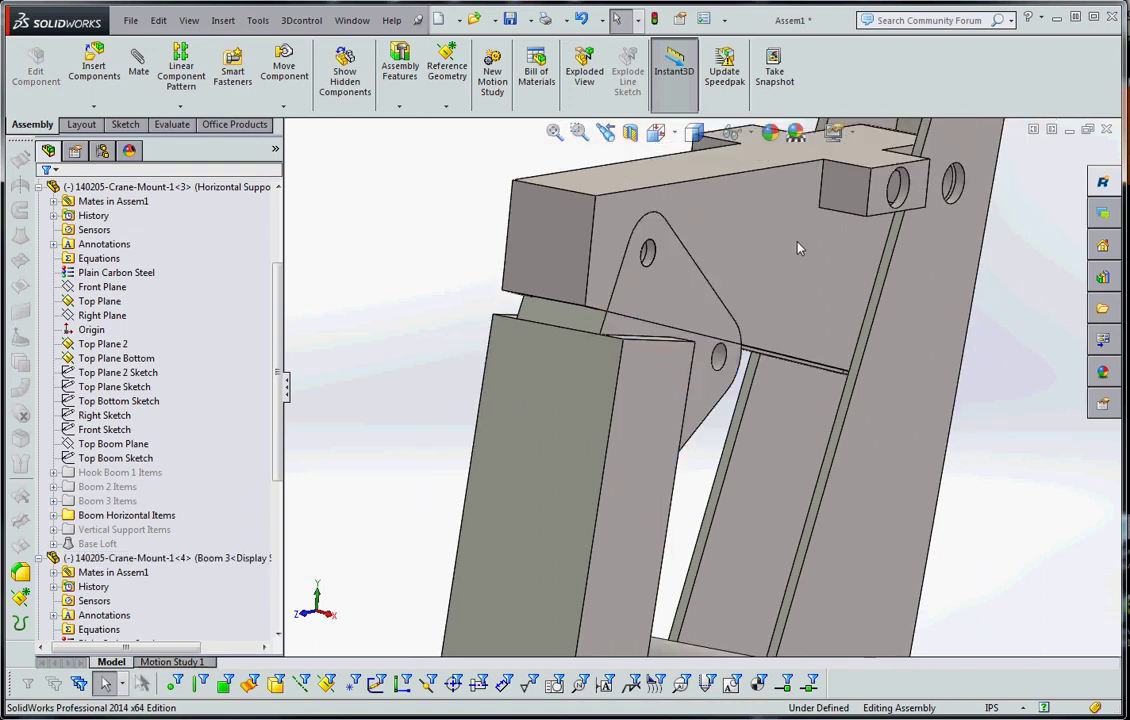
{"action": "middle_click_drag", "start_coordinate": [764, 240], "coordinate": [645, 398]}
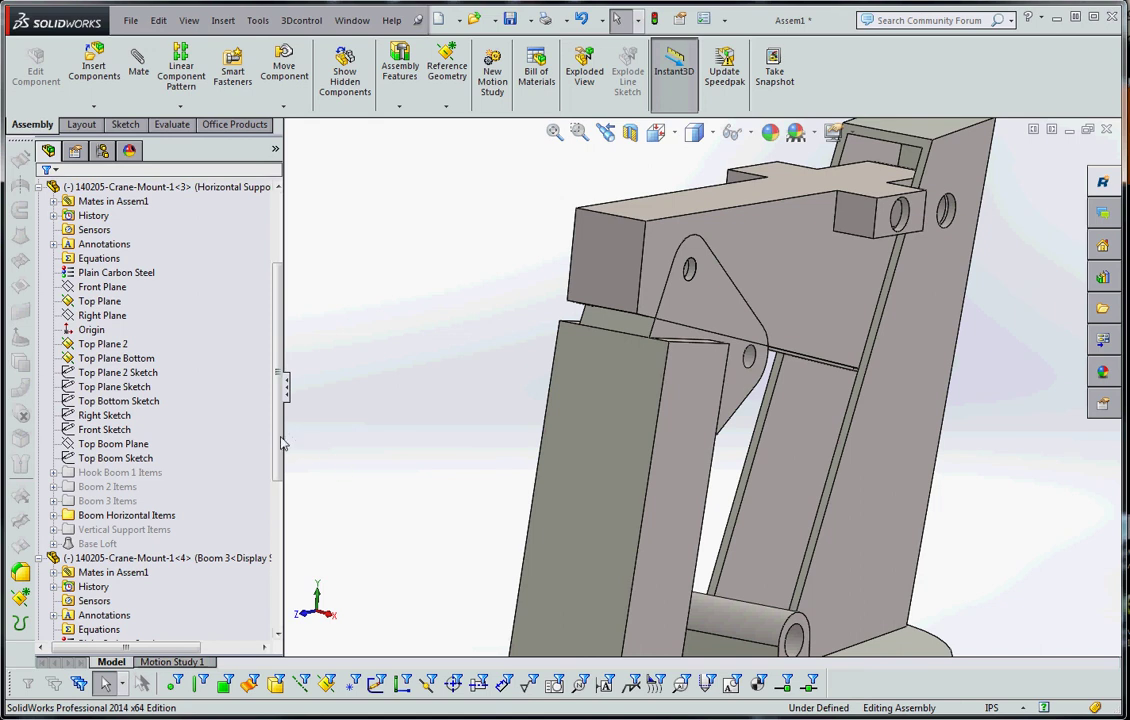
Copy the Boom 3 component and place the new instance beside the crane, on the side away from the base
{"action": "scroll", "coordinate": [456, 474], "scroll_direction": "down", "scroll_amount": 5}
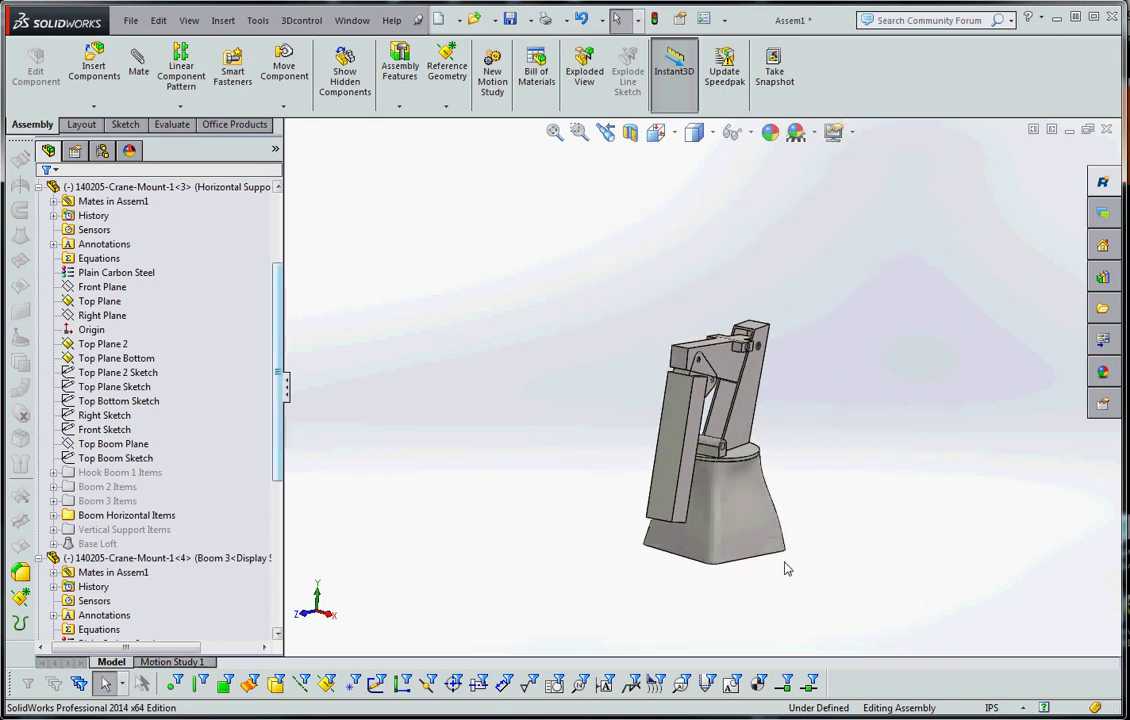
{"action": "scroll", "coordinate": [736, 540], "scroll_direction": "up", "scroll_amount": 5}
{"action": "left_click", "coordinate": [635, 433]}
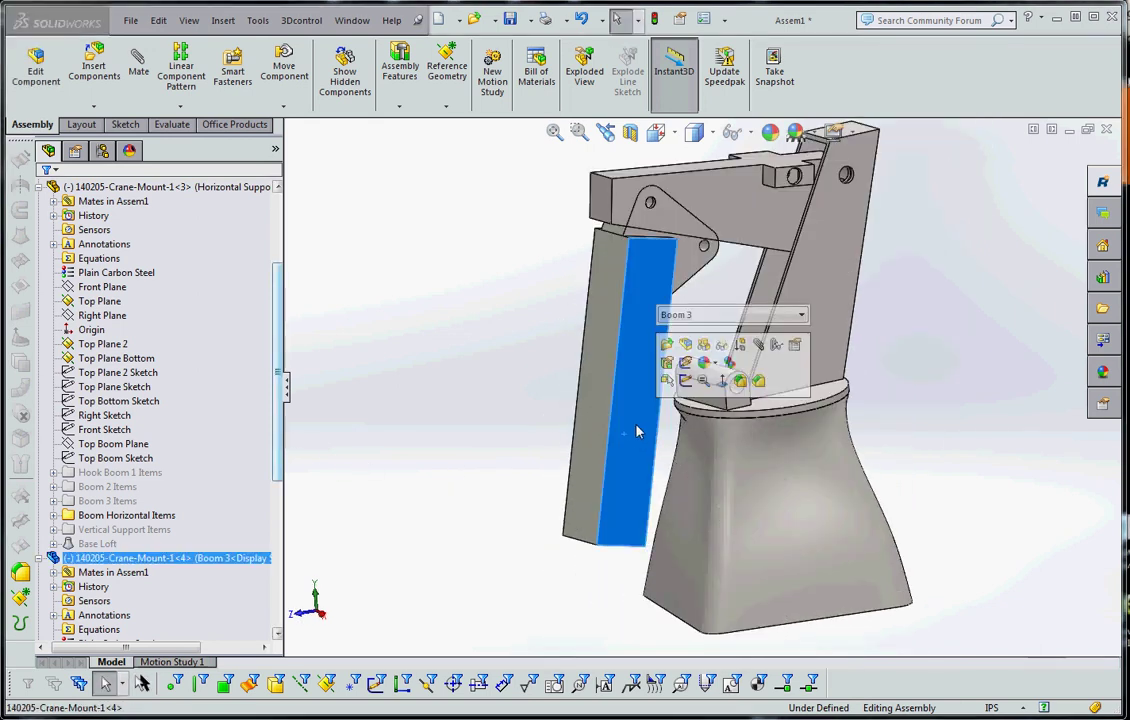
{"action": "left_click", "coordinate": [517, 426]}
{"action": "left_click_drag", "start_coordinate": [636, 408], "coordinate": [422, 396], "text": "ctrl"}
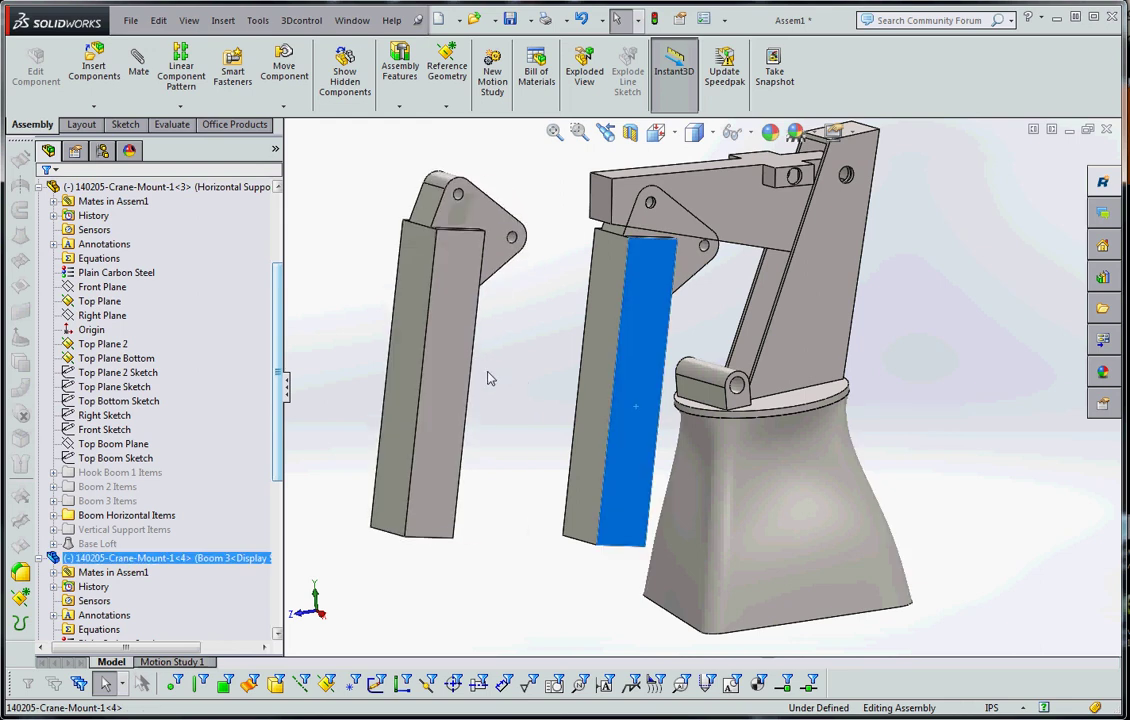
Switch the copied boom instance to the Boom 2 configuration
{"action": "right_click", "coordinate": [430, 256]}
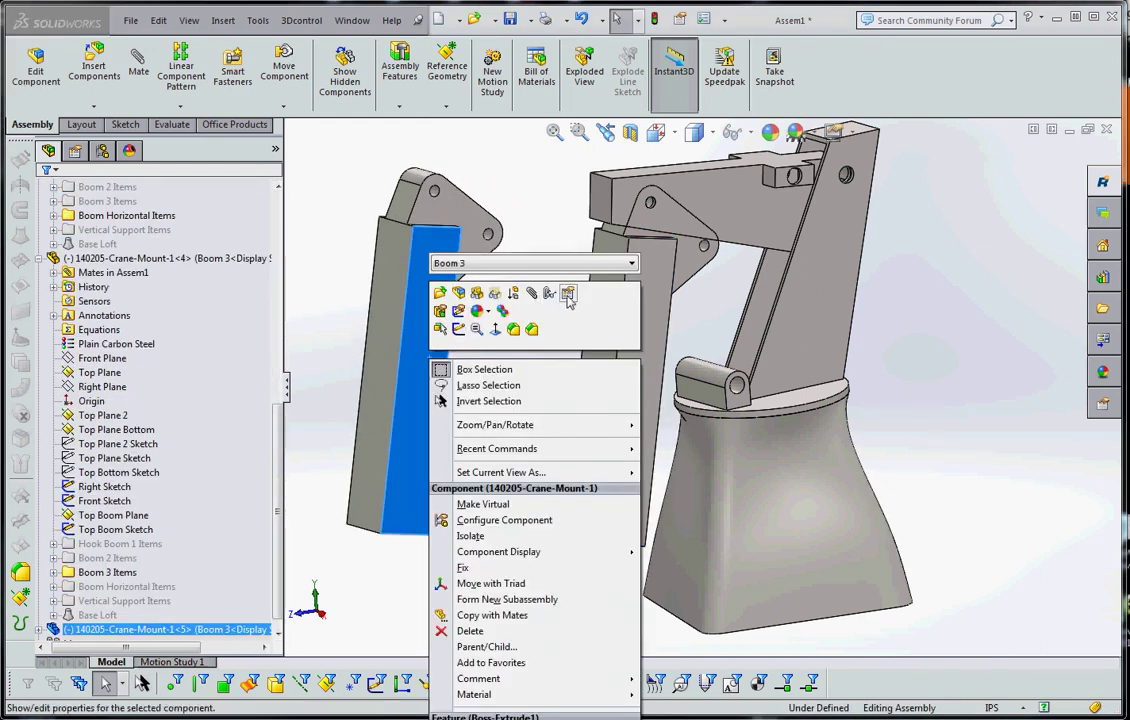
{"action": "left_click", "coordinate": [496, 254]}
{"action": "left_click", "coordinate": [140, 474]}
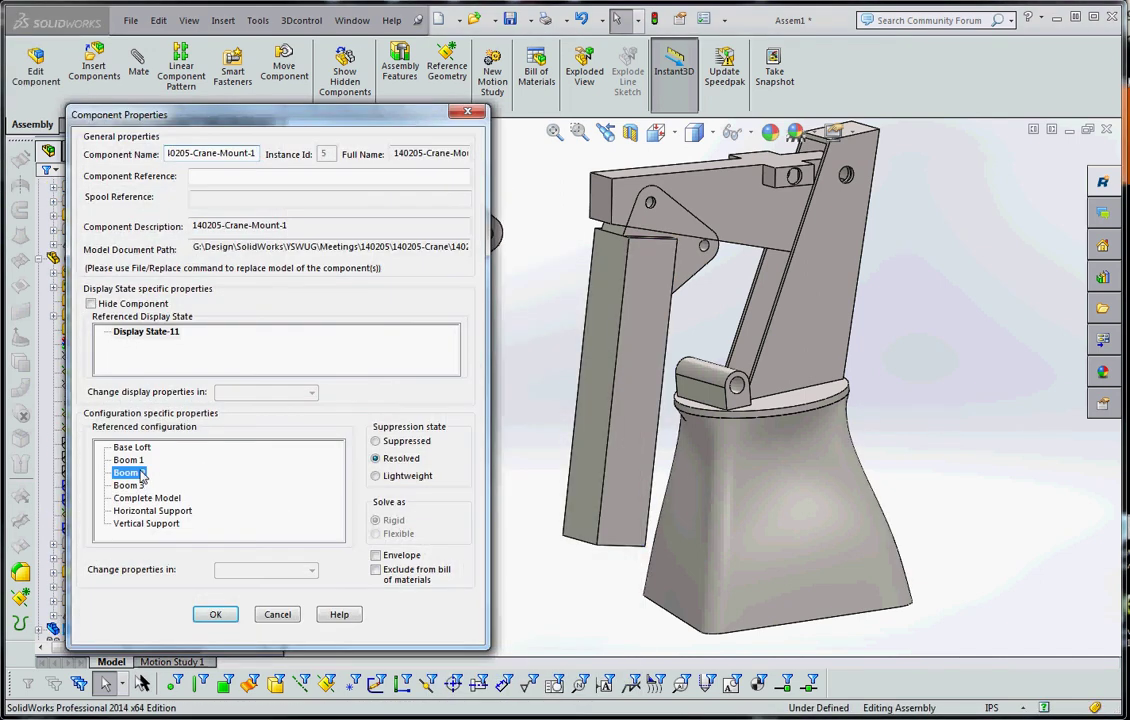
{"action": "left_click", "coordinate": [228, 618]}
{"action": "key", "text": "f"}
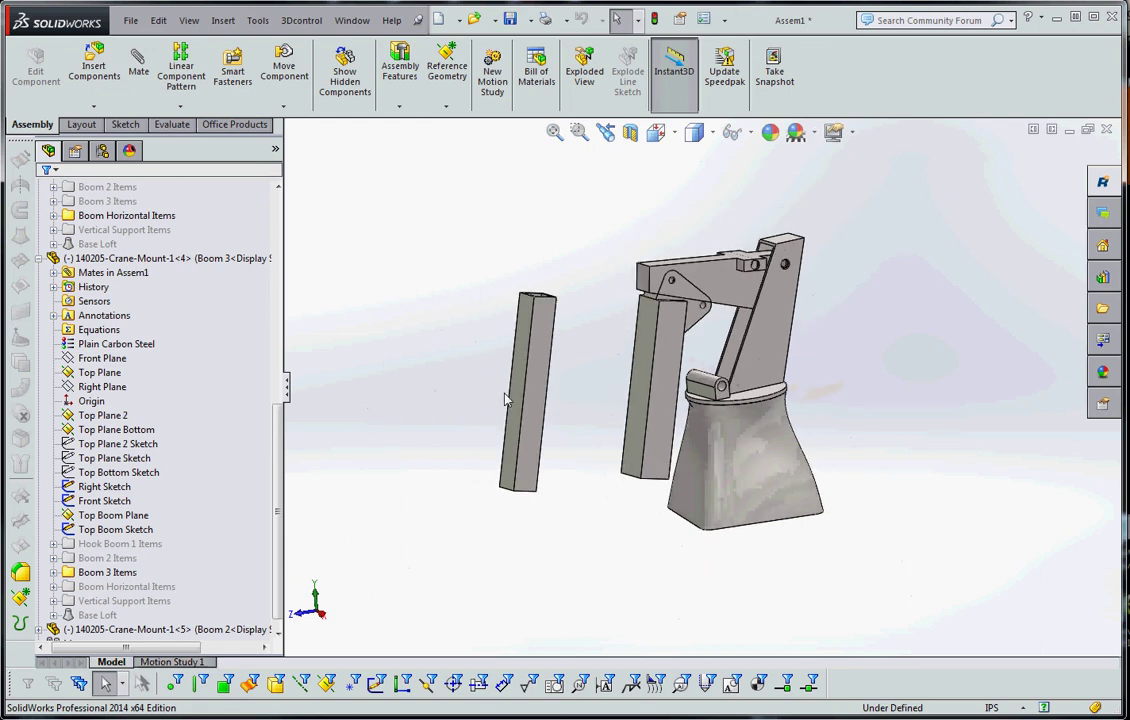
Add a coincident mate between the Right Planes of the Boom 2 and Boom 3 components
{"action": "left_click", "coordinate": [38, 258]}
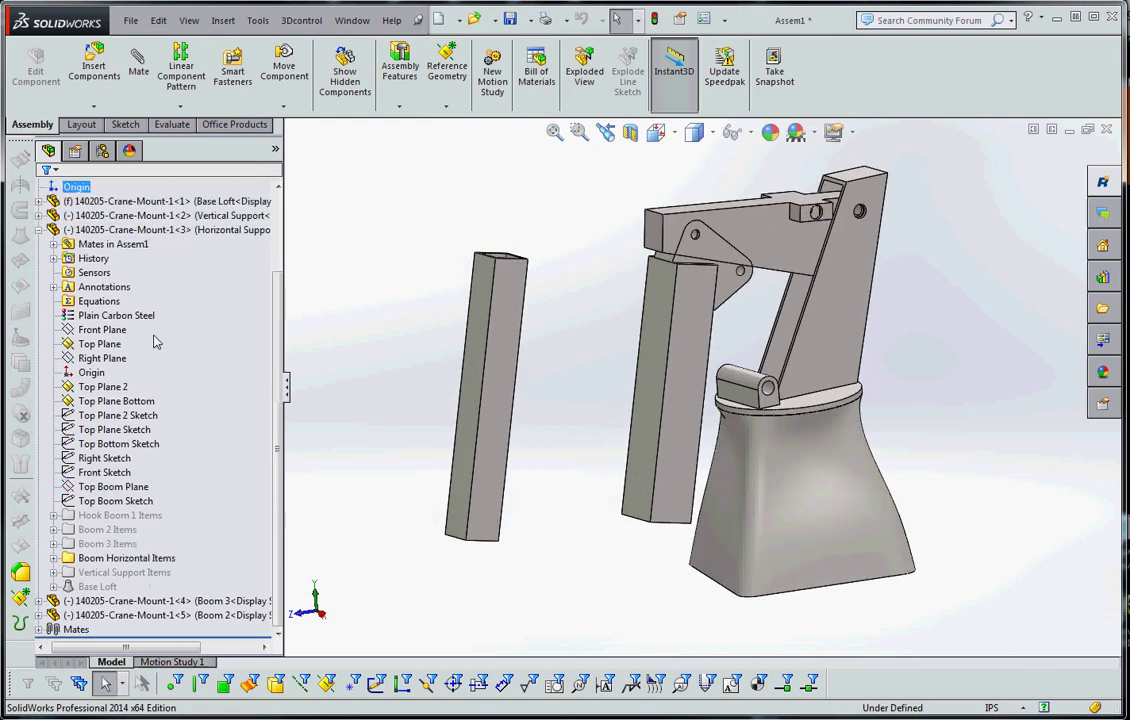
{"action": "left_click", "coordinate": [38, 229]}
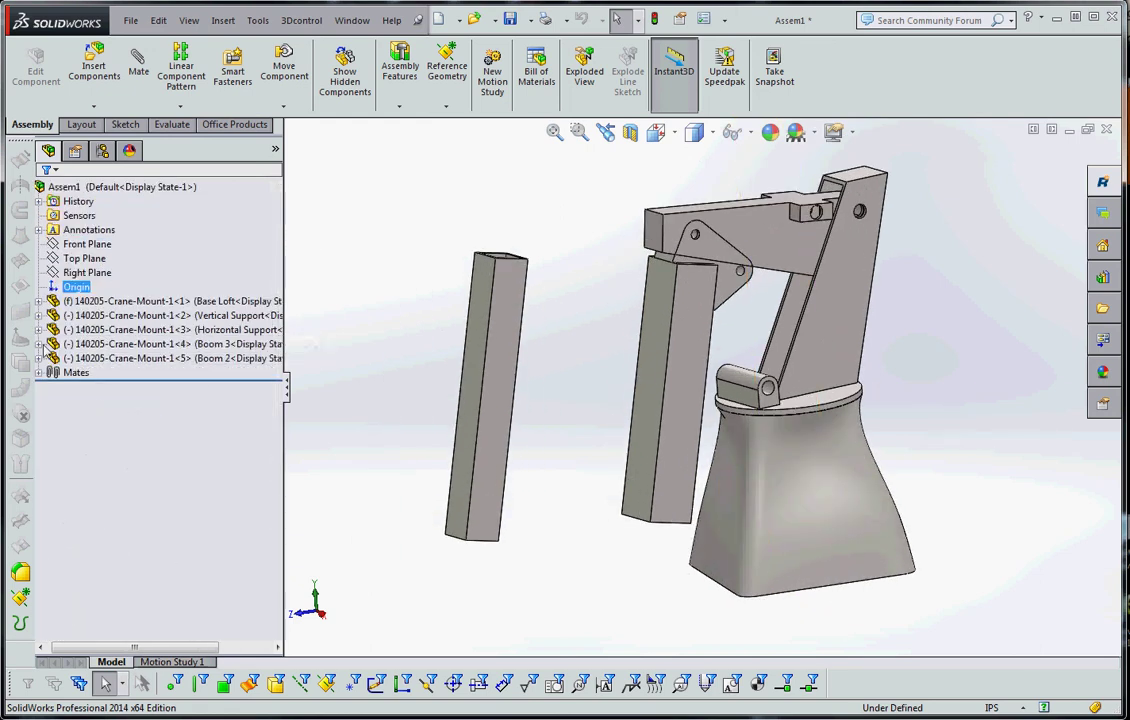
{"action": "left_click", "coordinate": [38, 344]}
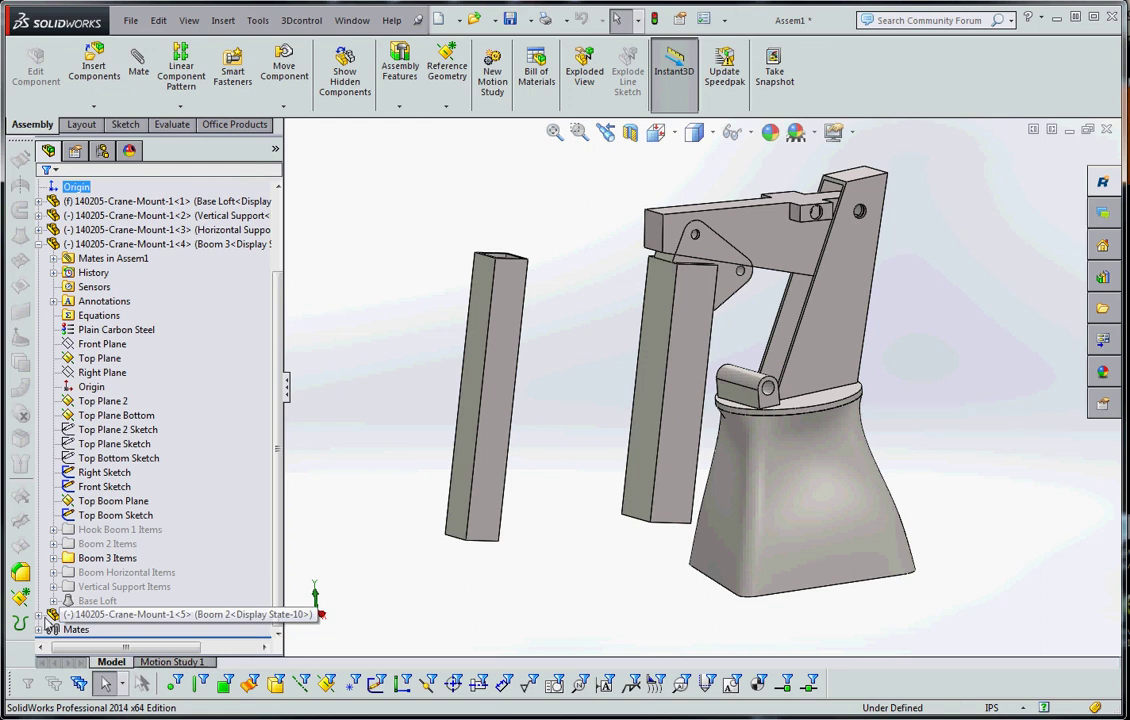
{"action": "left_click", "coordinate": [39, 610]}
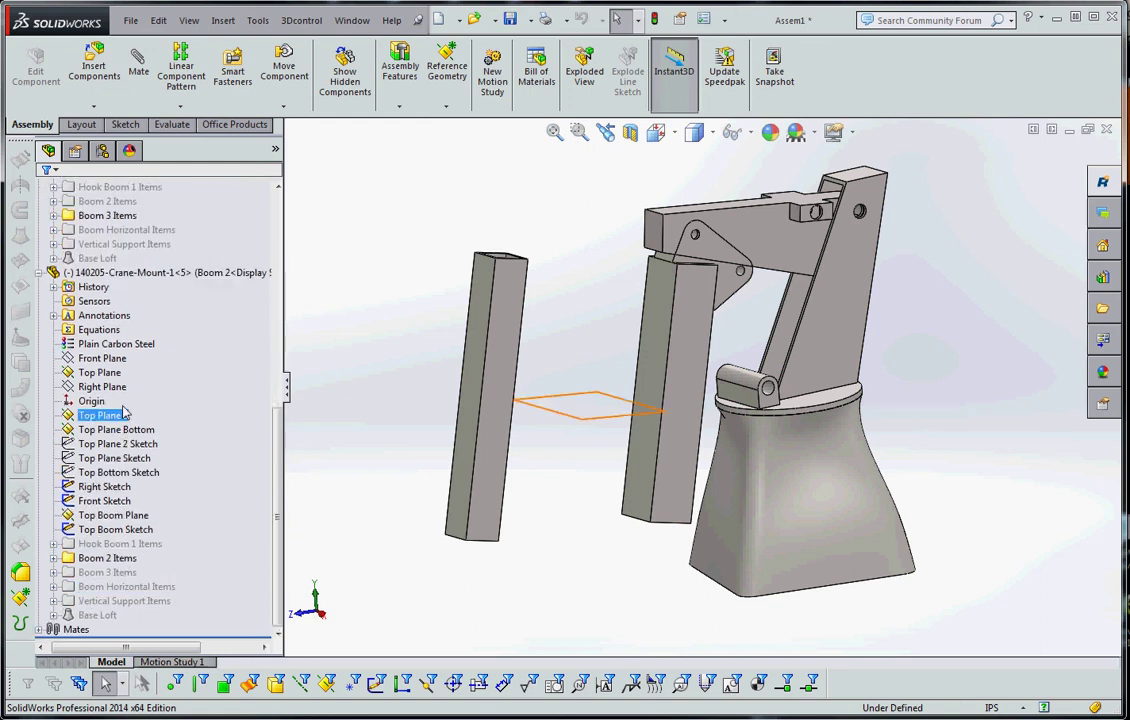
{"action": "left_click", "coordinate": [108, 388]}
{"action": "scroll", "coordinate": [284, 458], "scroll_direction": "up", "scroll_amount": 8}
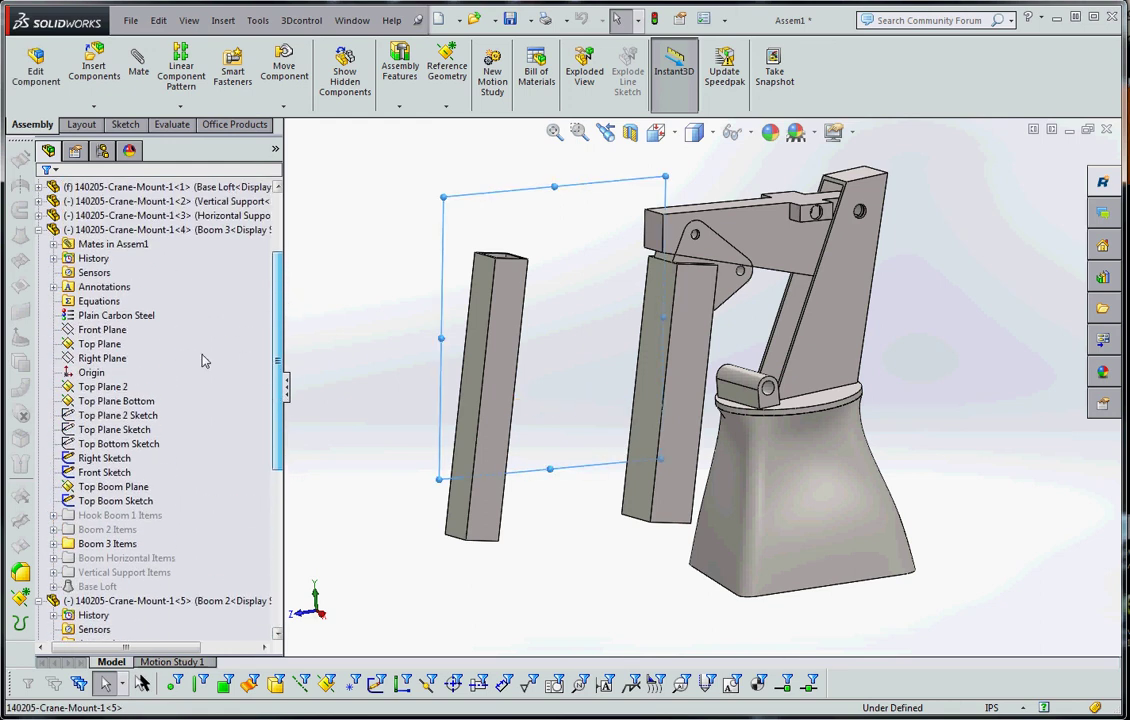
{"action": "left_click", "coordinate": [102, 358]}
{"action": "left_click", "coordinate": [138, 66]}
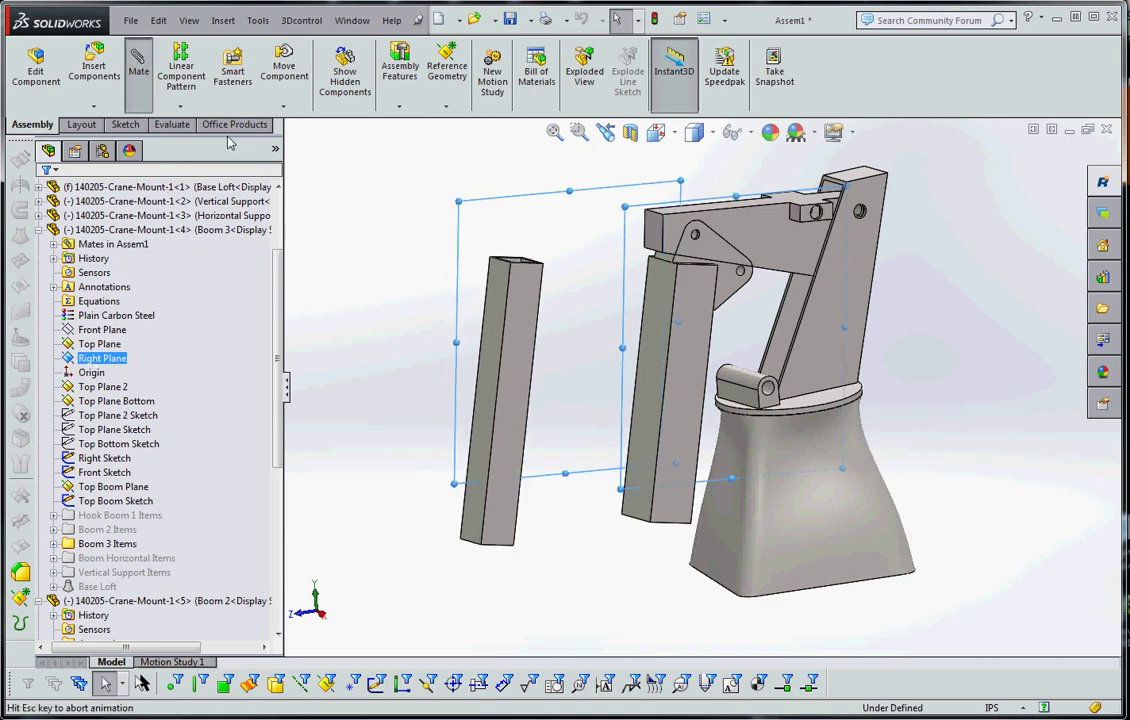
{"action": "left_click", "coordinate": [44, 195]}
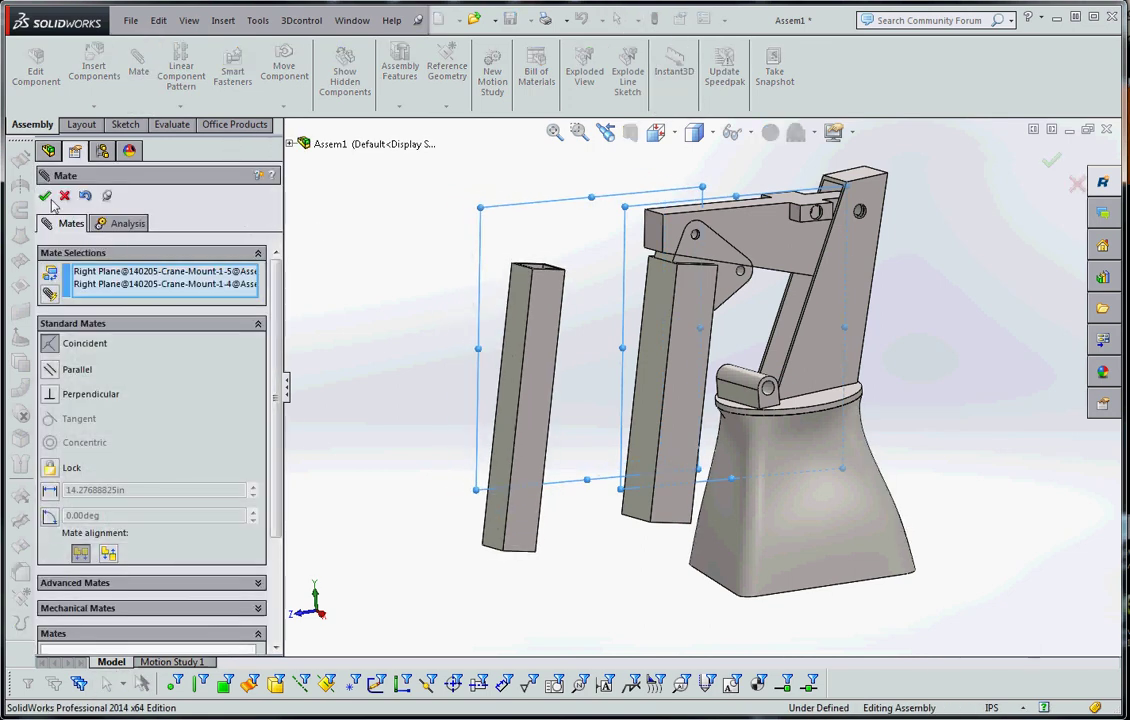
{"action": "left_click", "coordinate": [44, 195]}
Centre Boom 2 inside Boom 3 with a Width mate, using two opposite faces of Boom 3 as width and two of Boom 2 as tab
{"action": "scroll", "coordinate": [449, 463], "scroll_direction": "up", "scroll_amount": 3}
{"action": "middle_click_drag", "start_coordinate": [651, 529], "coordinate": [570, 396]}
{"action": "scroll", "coordinate": [614, 475], "scroll_direction": "down", "scroll_amount": 5}
{"action": "left_click", "coordinate": [529, 380]}
{"action": "left_click", "coordinate": [562, 388]}
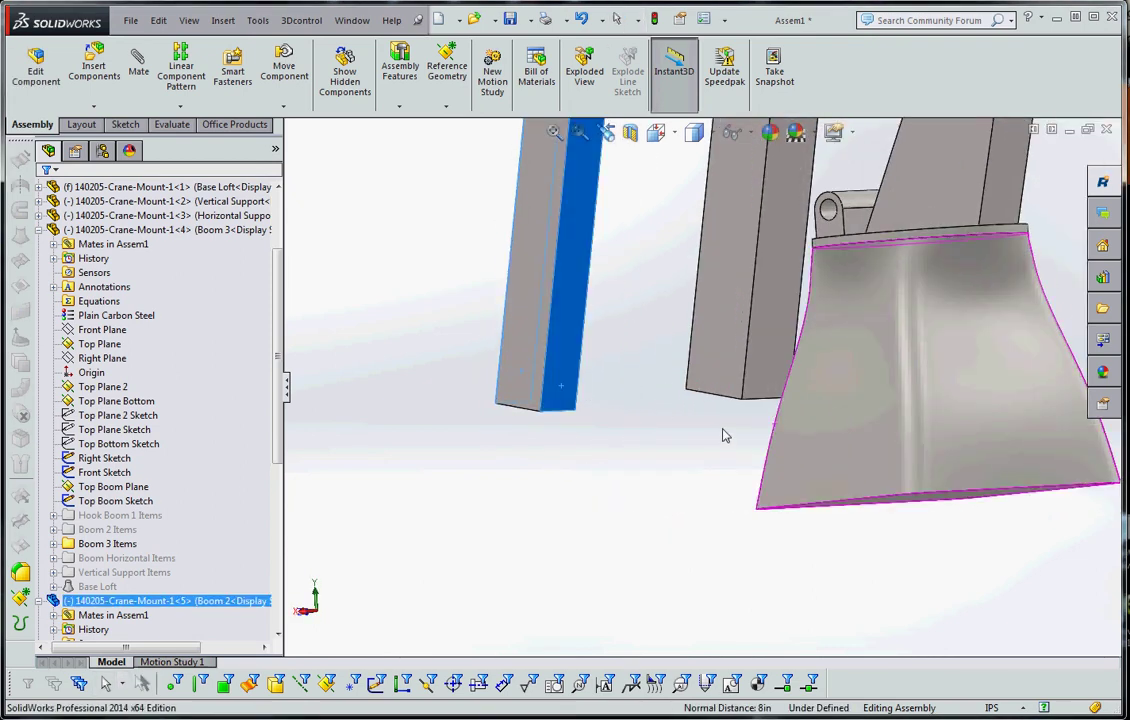
{"action": "middle_click_drag", "start_coordinate": [725, 435], "coordinate": [777, 452]}
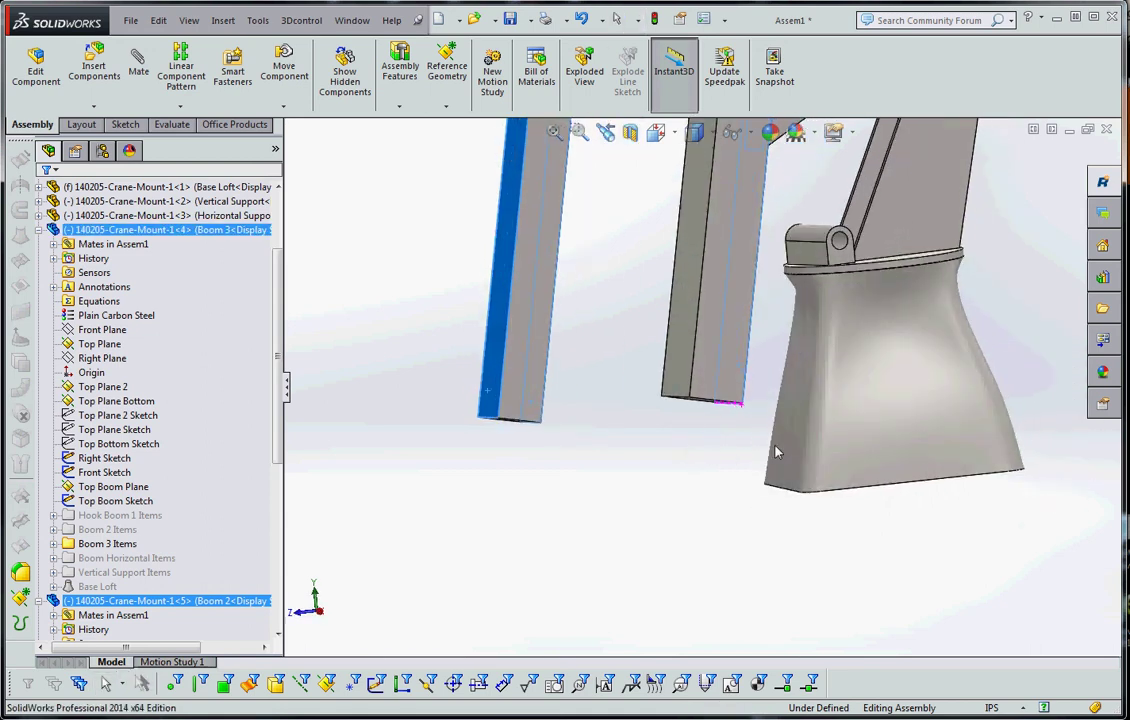
{"action": "left_click", "coordinate": [700, 385], "text": "ctrl"}
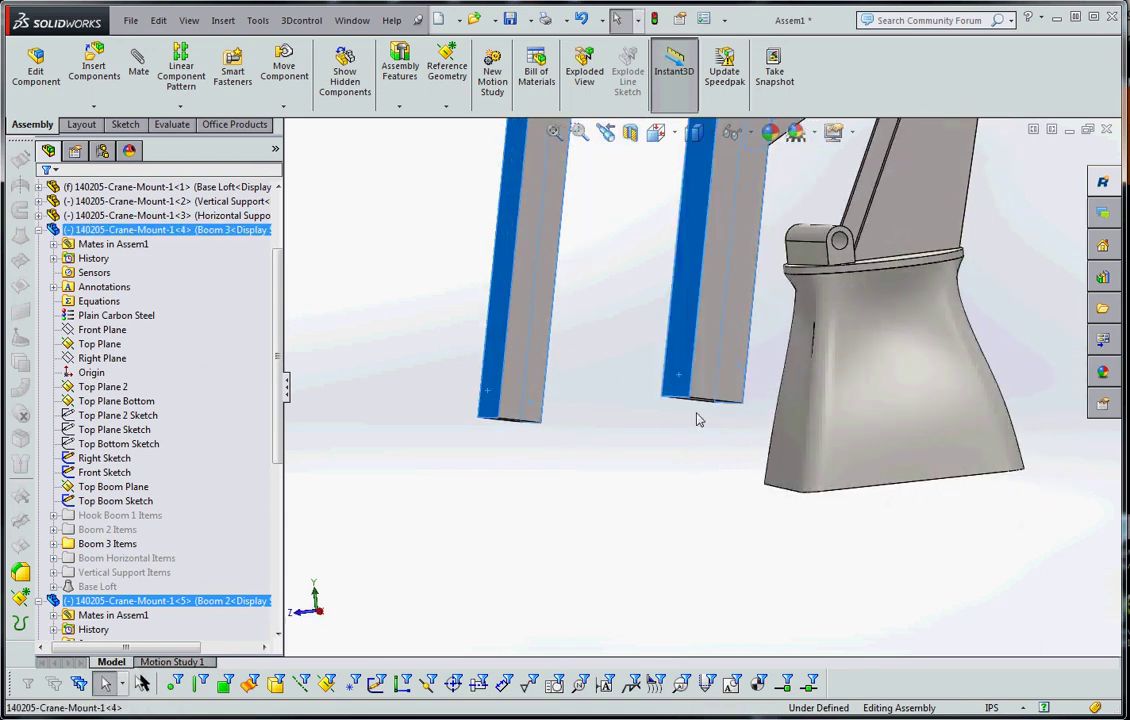
{"action": "left_click", "coordinate": [138, 74]}
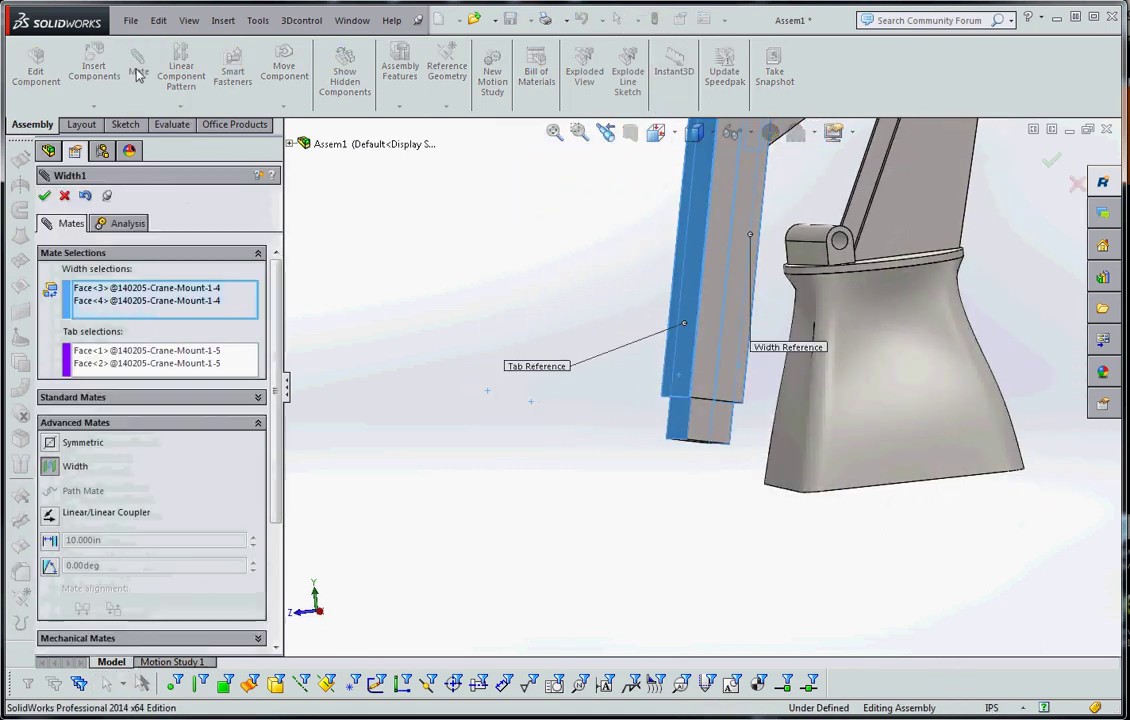
{"action": "left_click", "coordinate": [47, 198]}
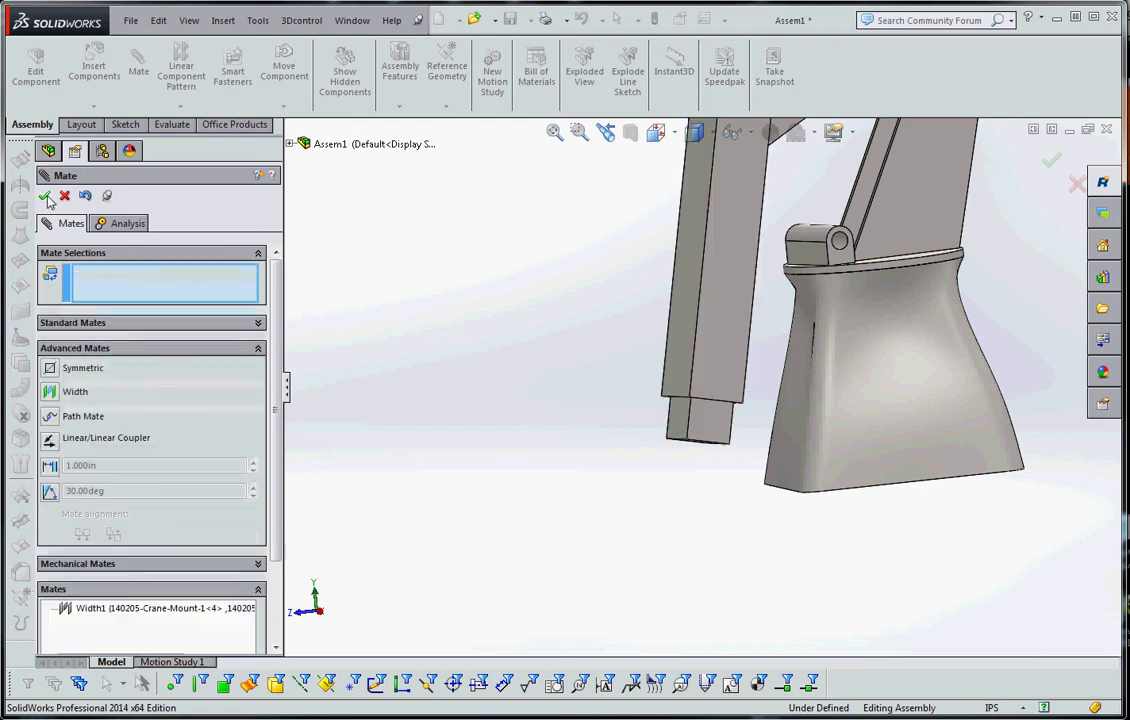
{"action": "left_click", "coordinate": [45, 196]}
{"action": "scroll", "coordinate": [685, 420], "scroll_direction": "down", "scroll_amount": 5}
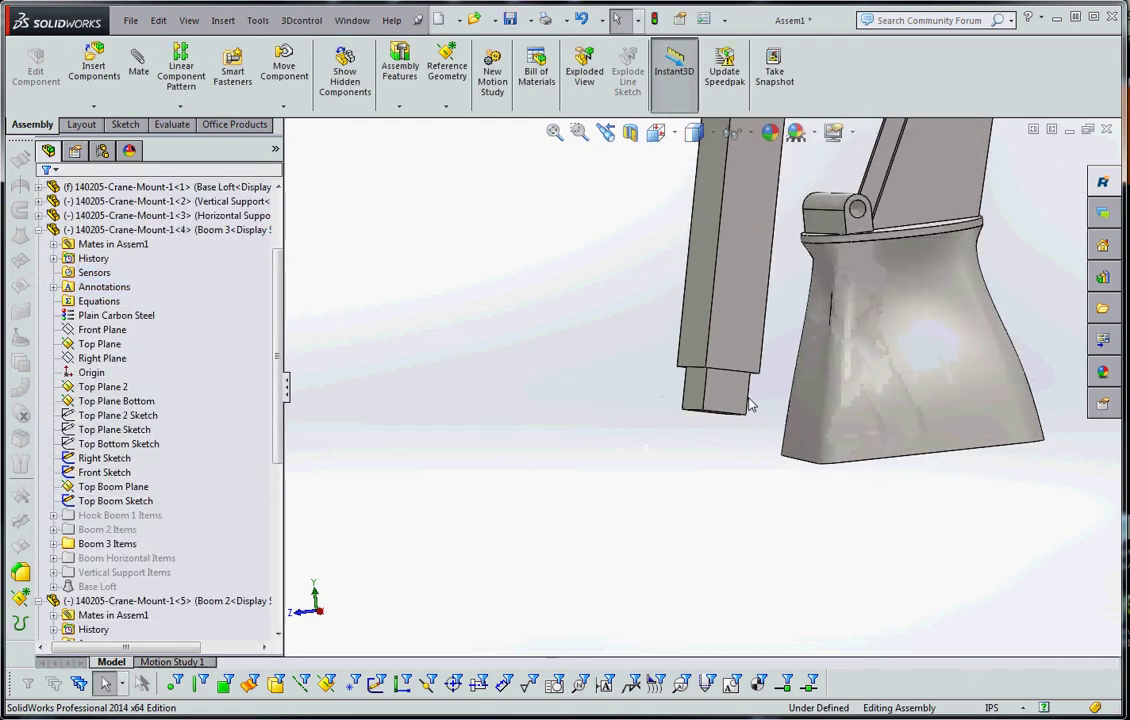
Examine how Boom 2 fits inside Boom 3 at the open lower end and at the upper pivot end
{"action": "scroll", "coordinate": [752, 441], "scroll_direction": "up", "scroll_amount": 2}
{"action": "middle_click_drag", "start_coordinate": [752, 441], "coordinate": [752, 323]}
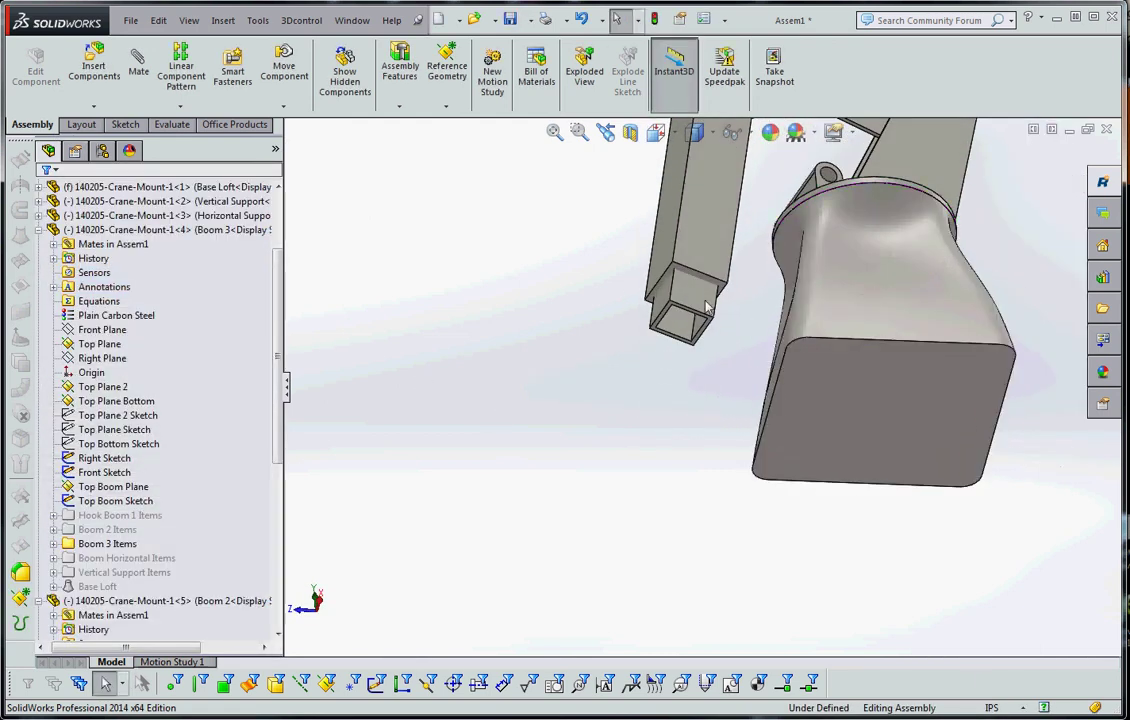
{"action": "scroll", "coordinate": [690, 315], "scroll_direction": "down", "scroll_amount": 5}
{"action": "scroll", "coordinate": [687, 320], "scroll_direction": "up", "scroll_amount": 3}
{"action": "scroll", "coordinate": [702, 368], "scroll_direction": "down", "scroll_amount": 2}
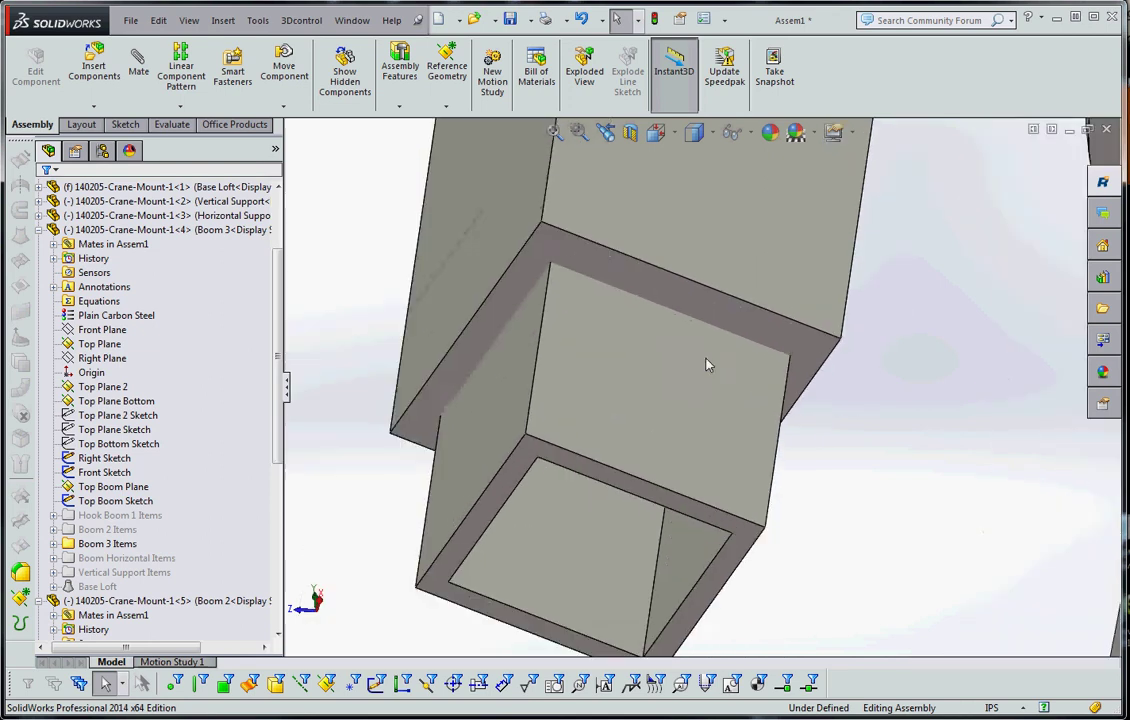
{"action": "scroll", "coordinate": [695, 360], "scroll_direction": "up", "scroll_amount": 5}
{"action": "scroll", "coordinate": [676, 346], "scroll_direction": "down", "scroll_amount": 5}
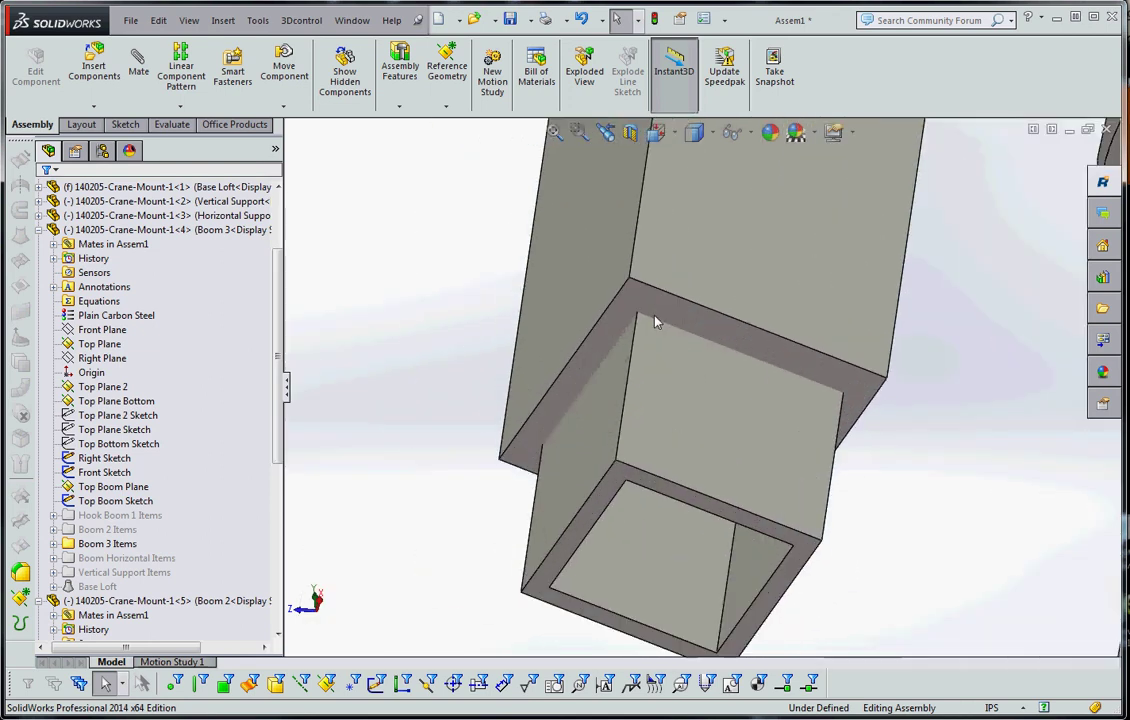
{"action": "scroll", "coordinate": [663, 406], "scroll_direction": "up", "scroll_amount": 1}
{"action": "mouse_move", "coordinate": [706, 420]}
{"action": "middle_mouse_down"}
{"action": "mouse_move", "coordinate": [709, 361]}
{"action": "mouse_move", "coordinate": [707, 436]}
{"action": "middle_mouse_up"}
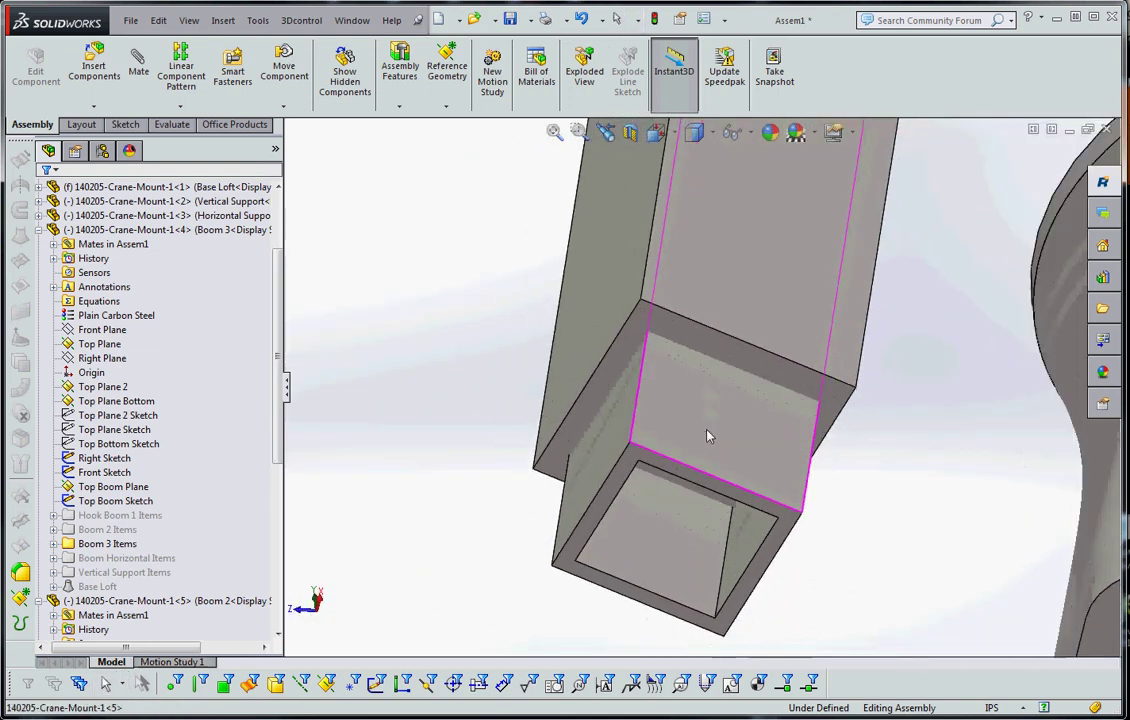
{"action": "scroll", "coordinate": [707, 436], "scroll_direction": "up", "scroll_amount": 6}
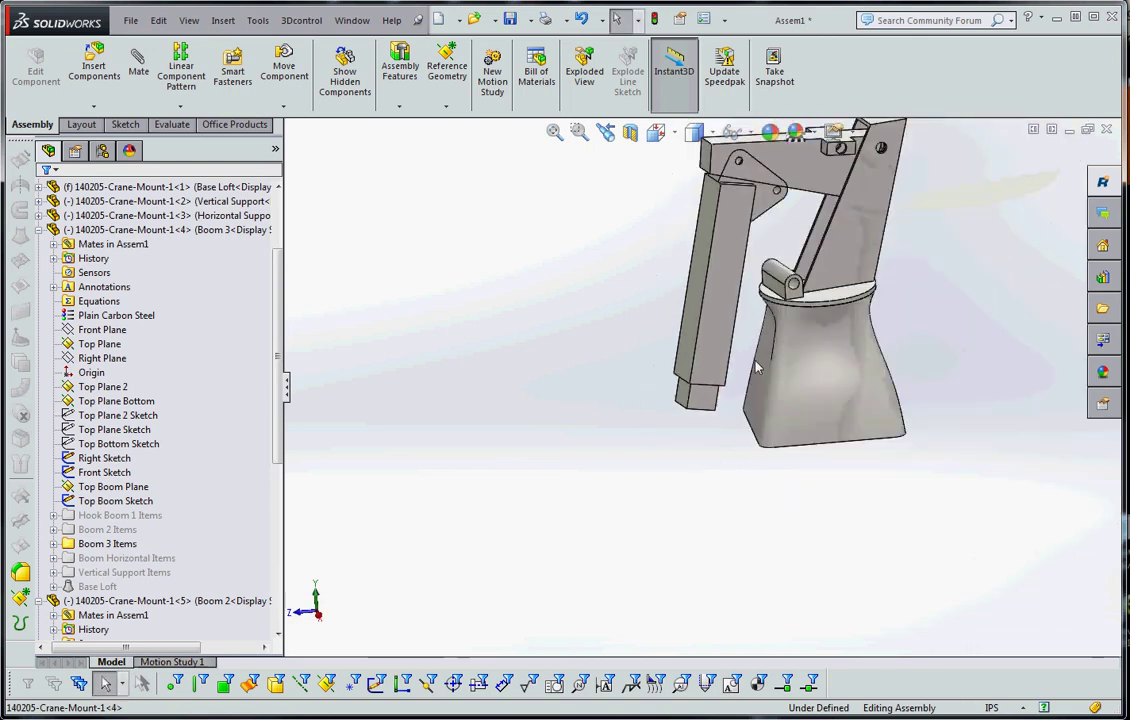
{"action": "scroll", "coordinate": [757, 368], "scroll_direction": "up", "scroll_amount": 2}
{"action": "scroll", "coordinate": [700, 350], "scroll_direction": "down", "scroll_amount": 7}
{"action": "scroll", "coordinate": [703, 384], "scroll_direction": "up", "scroll_amount": 2}
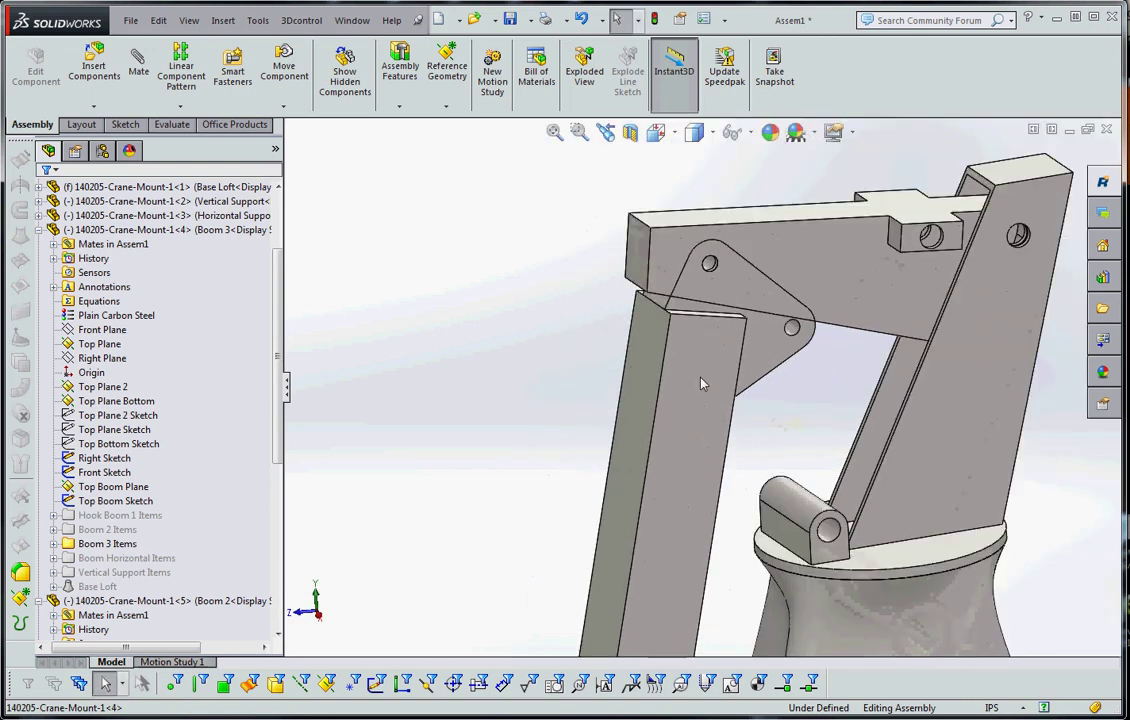
{"action": "scroll", "coordinate": [701, 383], "scroll_direction": "up", "scroll_amount": 4}
{"action": "scroll", "coordinate": [692, 420], "scroll_direction": "down", "scroll_amount": 7}
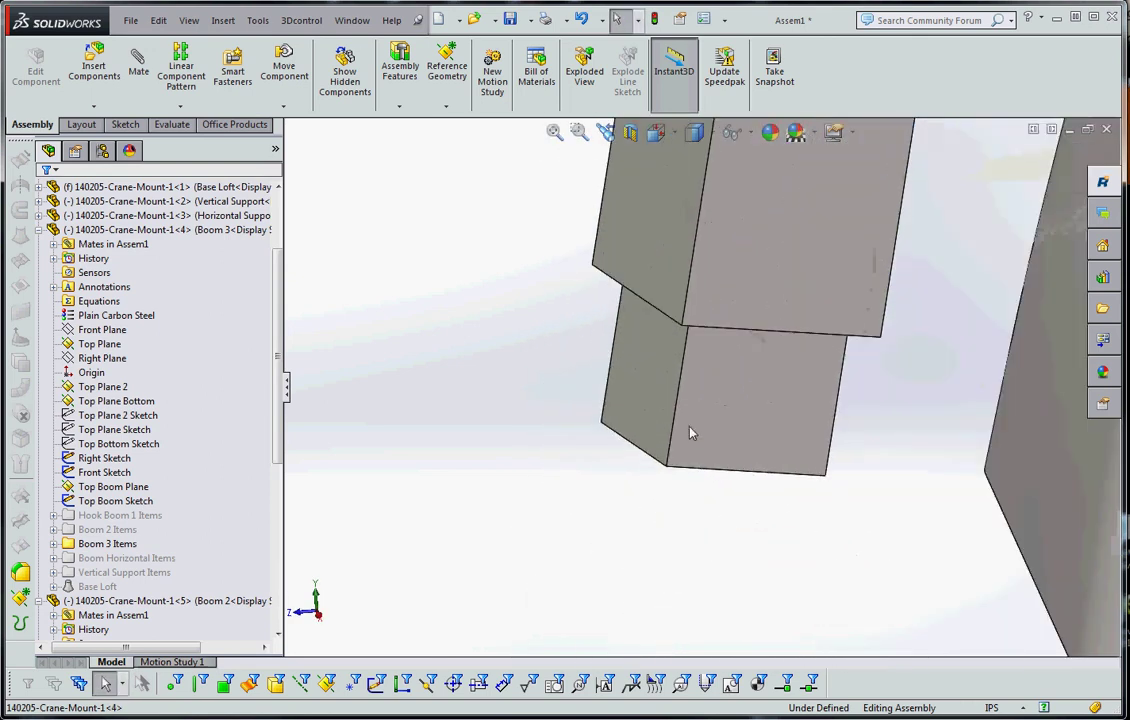
Copy the Boom 2 component and place the new instance beside the crane, on the side away from the base
{"action": "left_click", "coordinate": [701, 426]}
{"action": "left_click", "coordinate": [701, 606]}
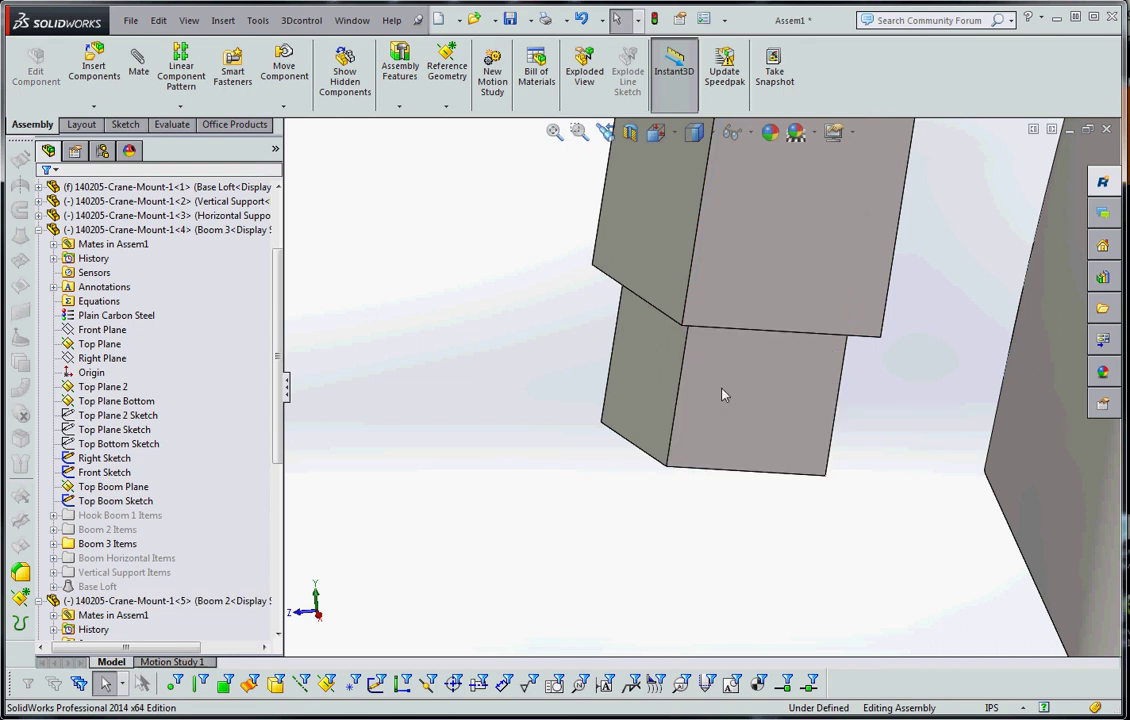
{"action": "left_click", "coordinate": [722, 392]}
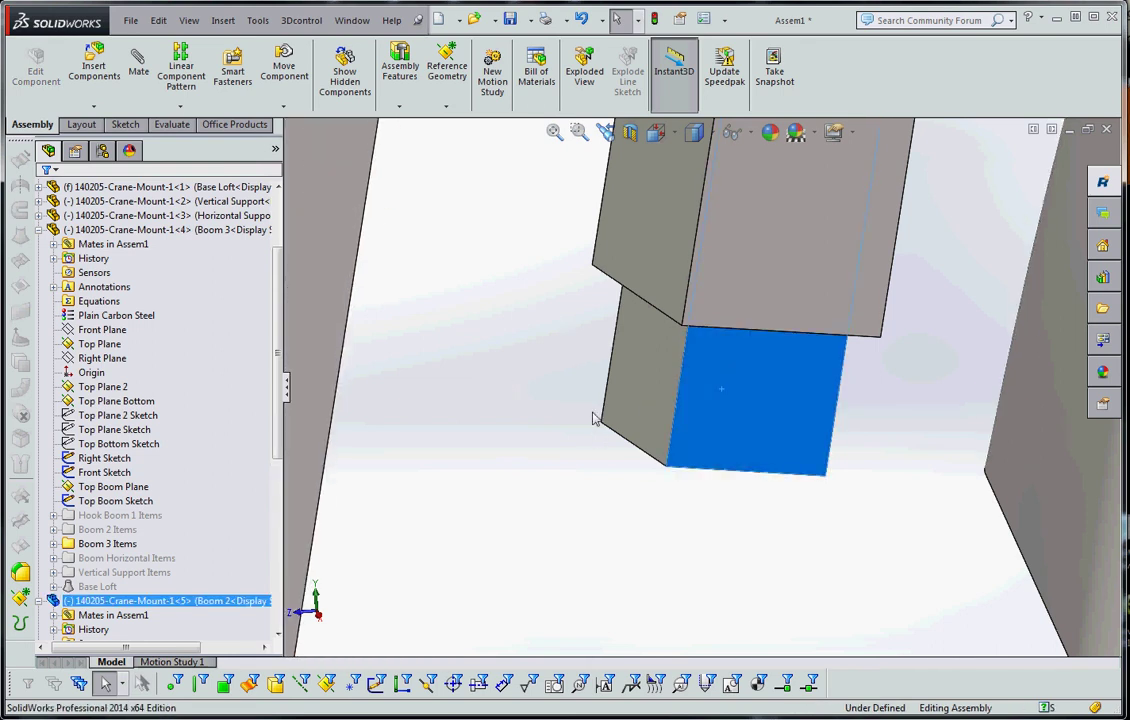
{"action": "scroll", "coordinate": [653, 445], "scroll_direction": "up", "scroll_amount": 5}
{"action": "scroll", "coordinate": [711, 457], "scroll_direction": "down", "scroll_amount": 3}
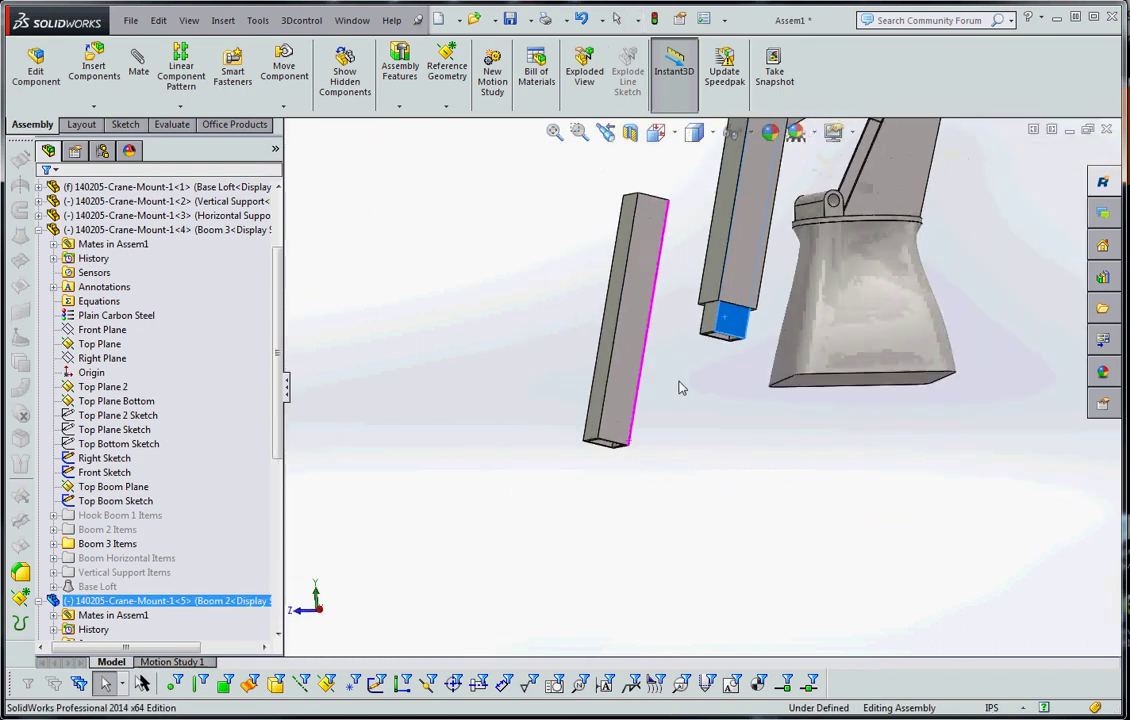
{"action": "middle_click_drag", "start_coordinate": [679, 388], "coordinate": [638, 419]}
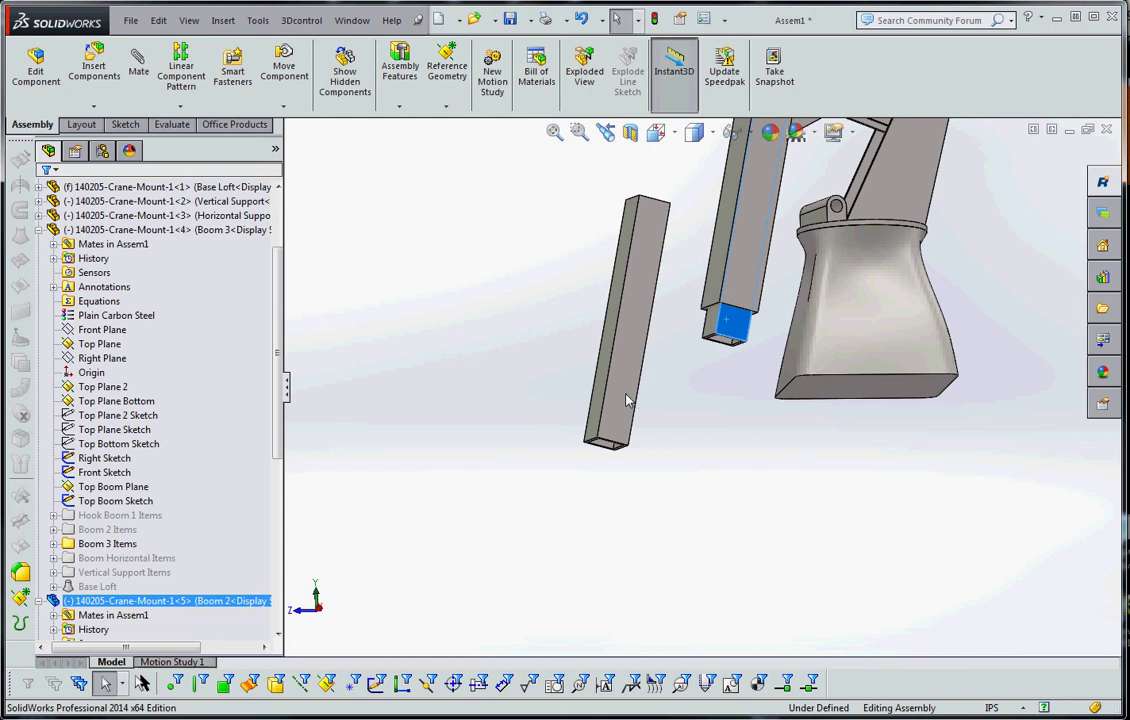
Switch the copied boom instance to the Boom 1 configuration
{"action": "left_click", "coordinate": [625, 394]}
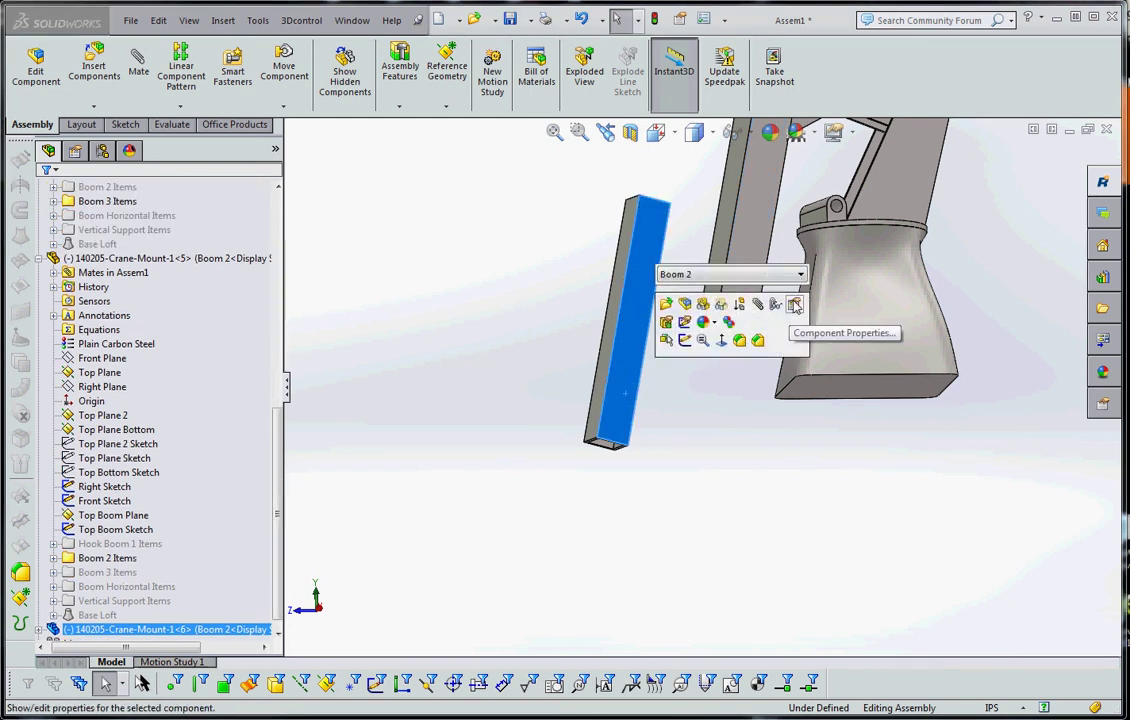
{"action": "left_click", "coordinate": [795, 304]}
{"action": "left_click", "coordinate": [133, 447]}
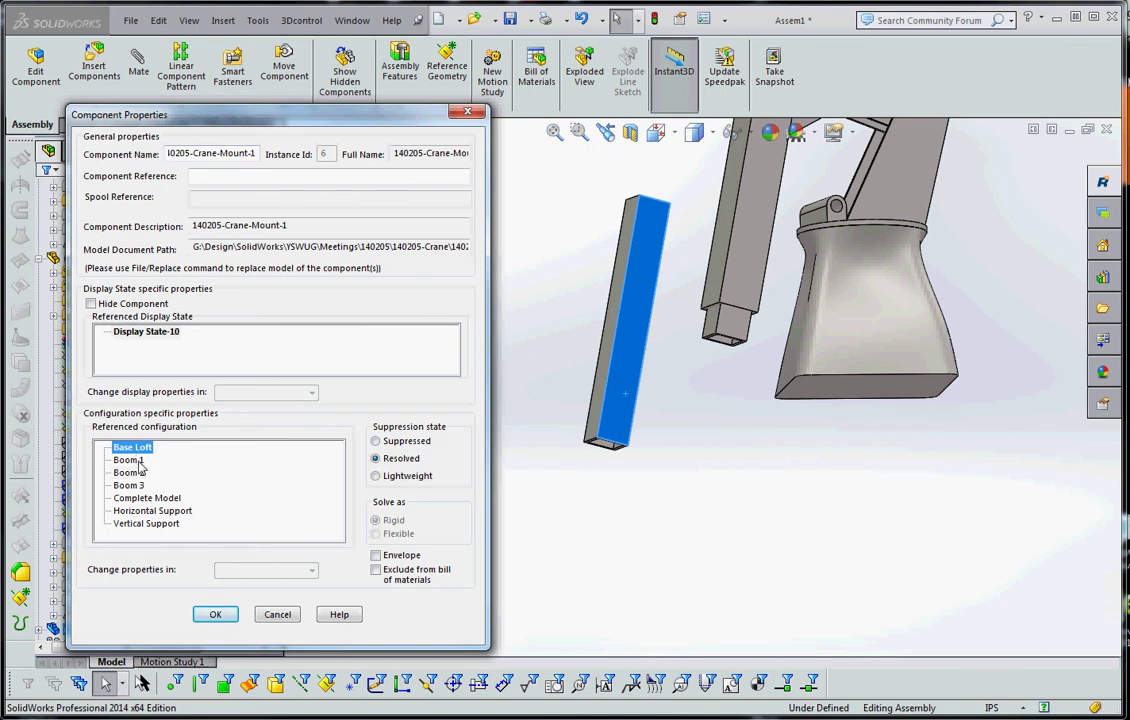
{"action": "left_click", "coordinate": [128, 472]}
{"action": "left_click", "coordinate": [215, 614]}
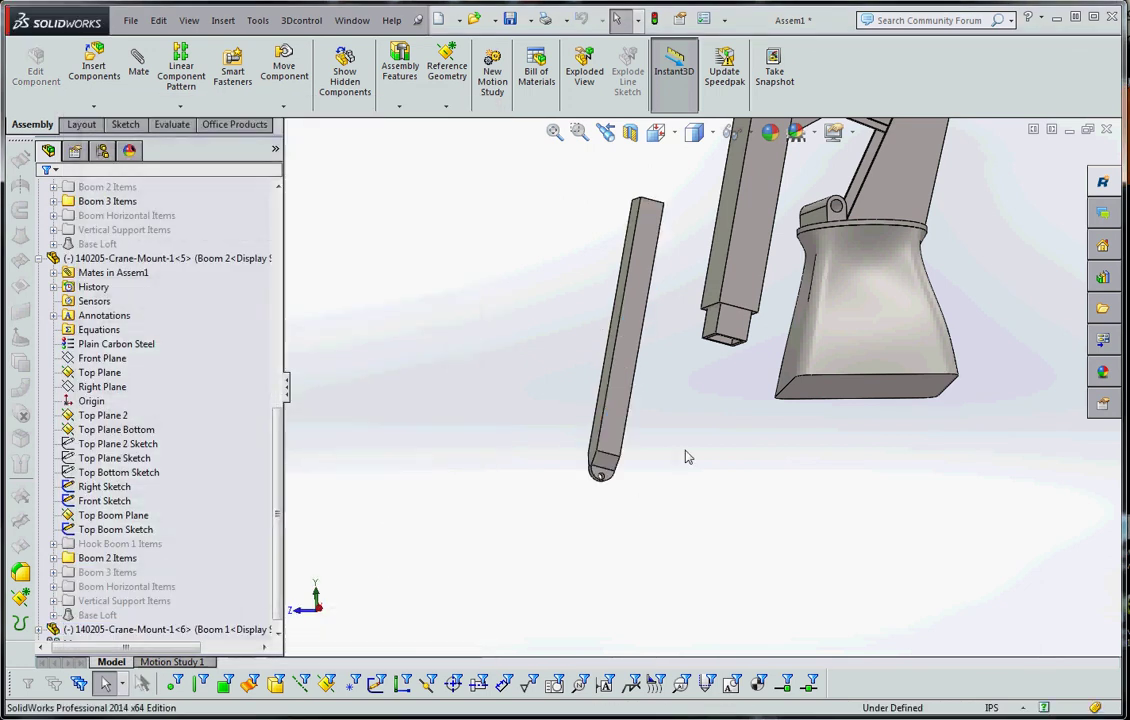
{"action": "scroll", "coordinate": [696, 386], "scroll_direction": "up", "scroll_amount": 3}
{"action": "scroll", "coordinate": [696, 386], "scroll_direction": "down", "scroll_amount": 2}
{"action": "scroll", "coordinate": [696, 386], "scroll_direction": "up", "scroll_amount": 1}
{"action": "middle_click_drag", "start_coordinate": [696, 386], "coordinate": [776, 446]}
{"action": "scroll", "coordinate": [820, 346], "scroll_direction": "up", "scroll_amount": 4}
{"action": "scroll", "coordinate": [756, 338], "scroll_direction": "down", "scroll_amount": 4}
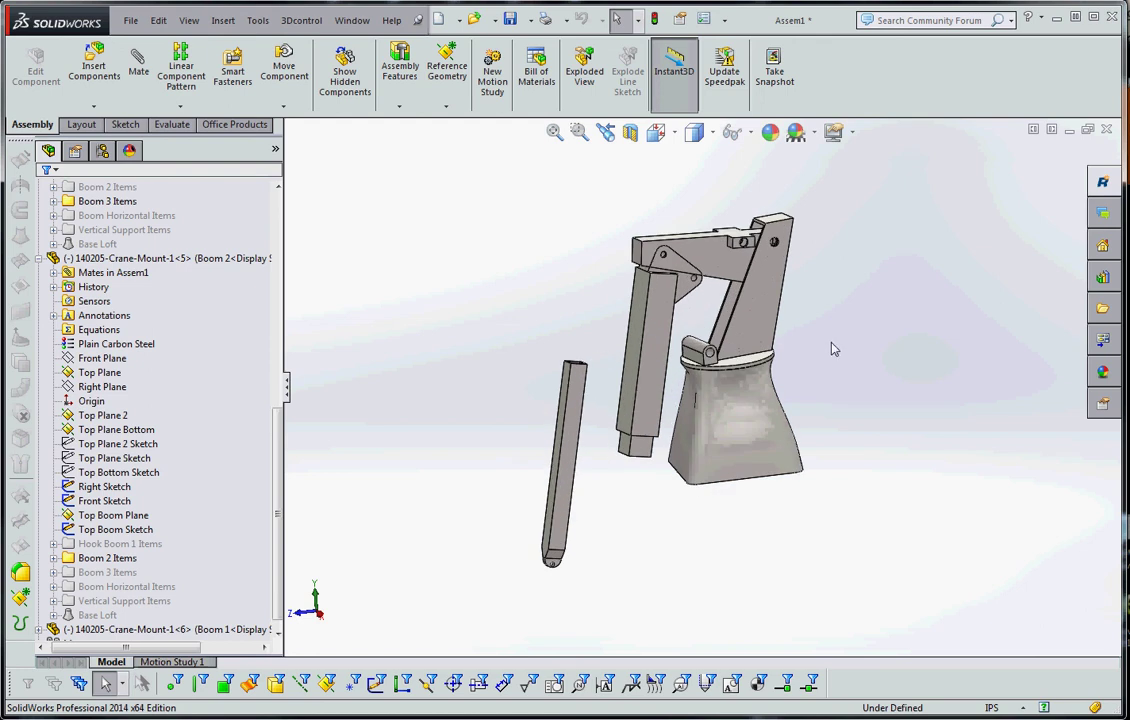